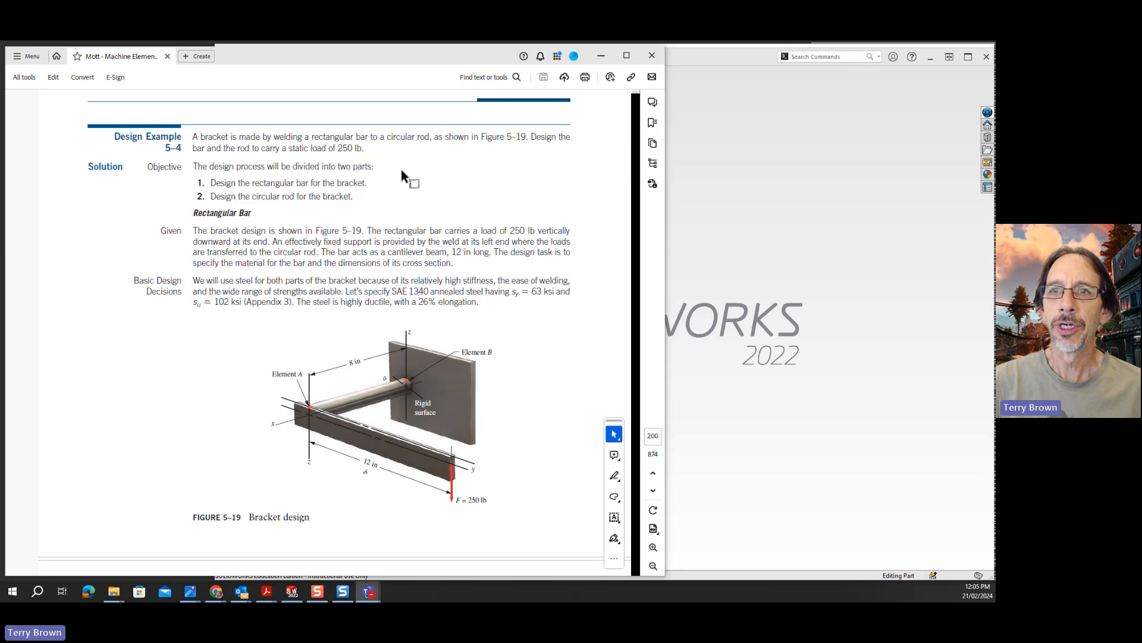
# - Review the problem statement and bracket figure of Design Example 5-4 in the textbook PDF
pyautogui.scroll(-1, 578, 264)
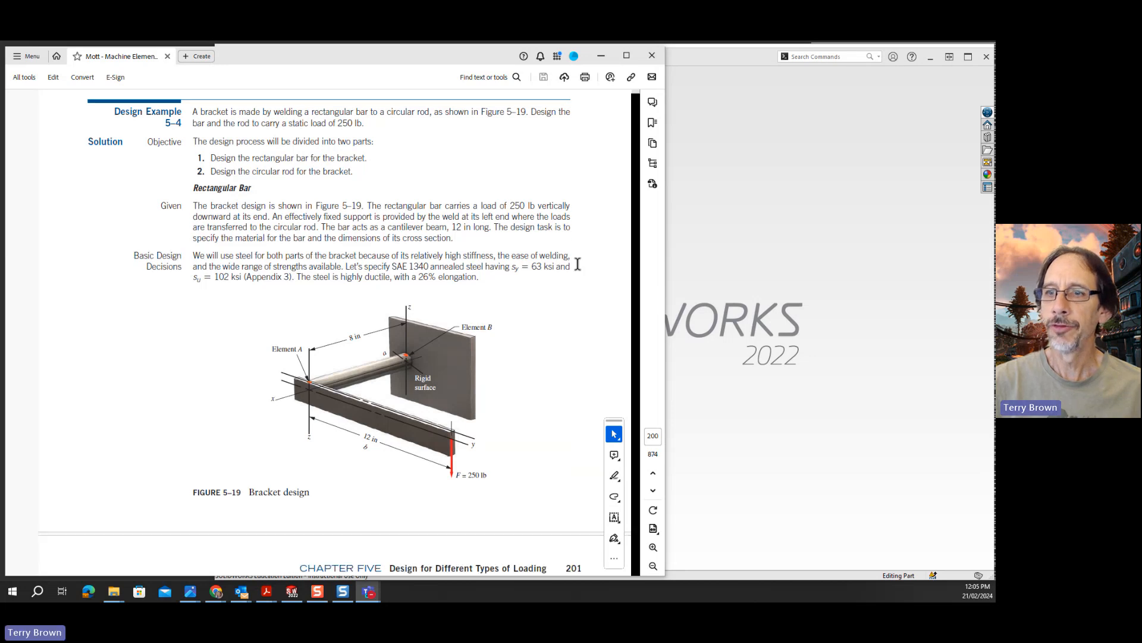
pyautogui.scroll(-1, 578, 264)
pyautogui.scroll(5, 577, 263)
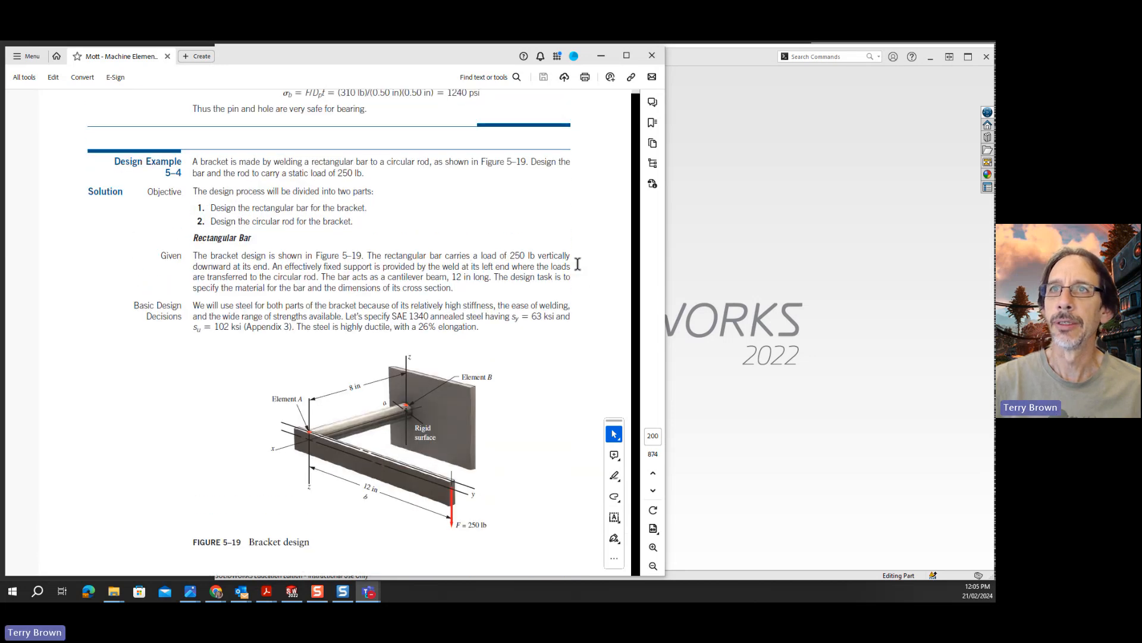
pyautogui.scroll(-5, 577, 263)
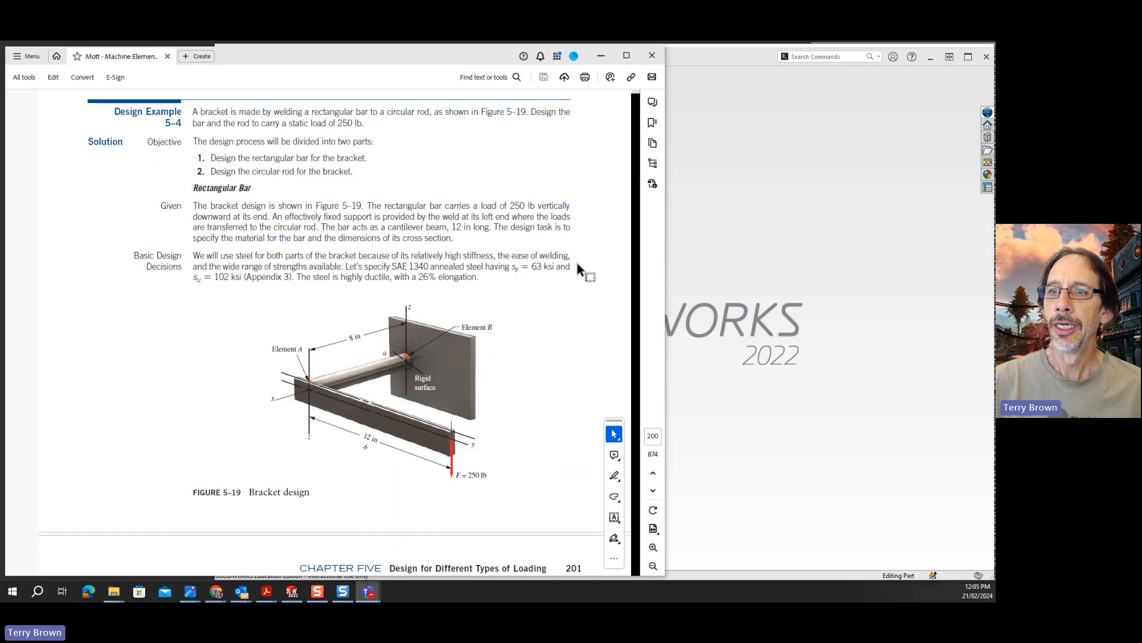
pyautogui.scroll(2, 578, 263)
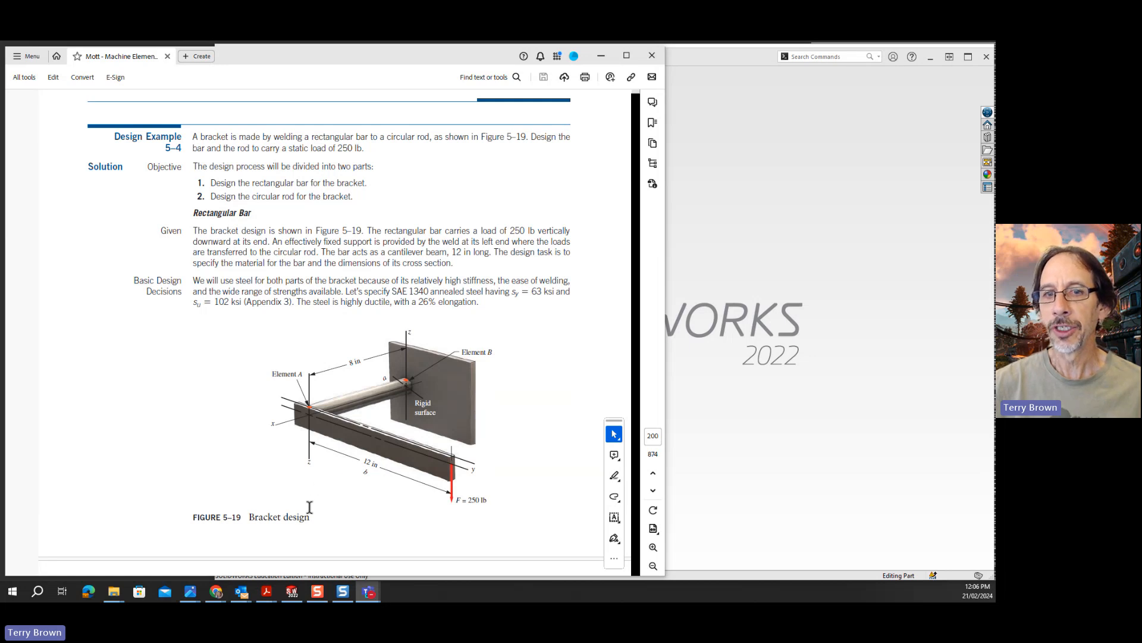
# - Switch to Chrome to view the course page "Demo of FEA with SolidWorks", then bring SOLIDWORKS forward
pyautogui.moveTo(218, 591)
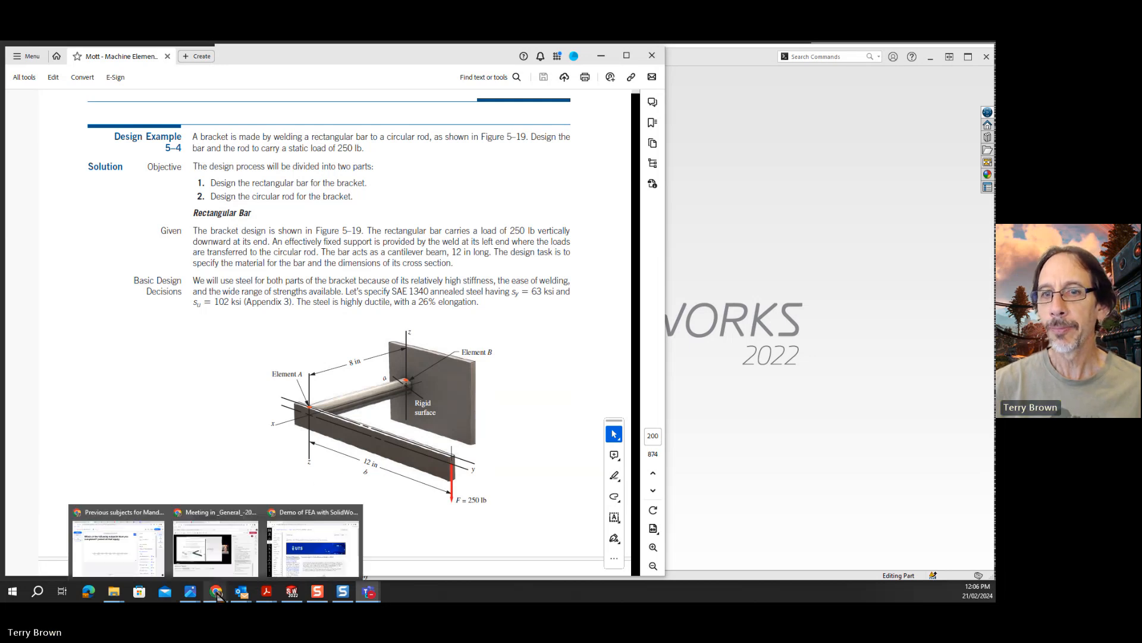
pyautogui.click(324, 539)
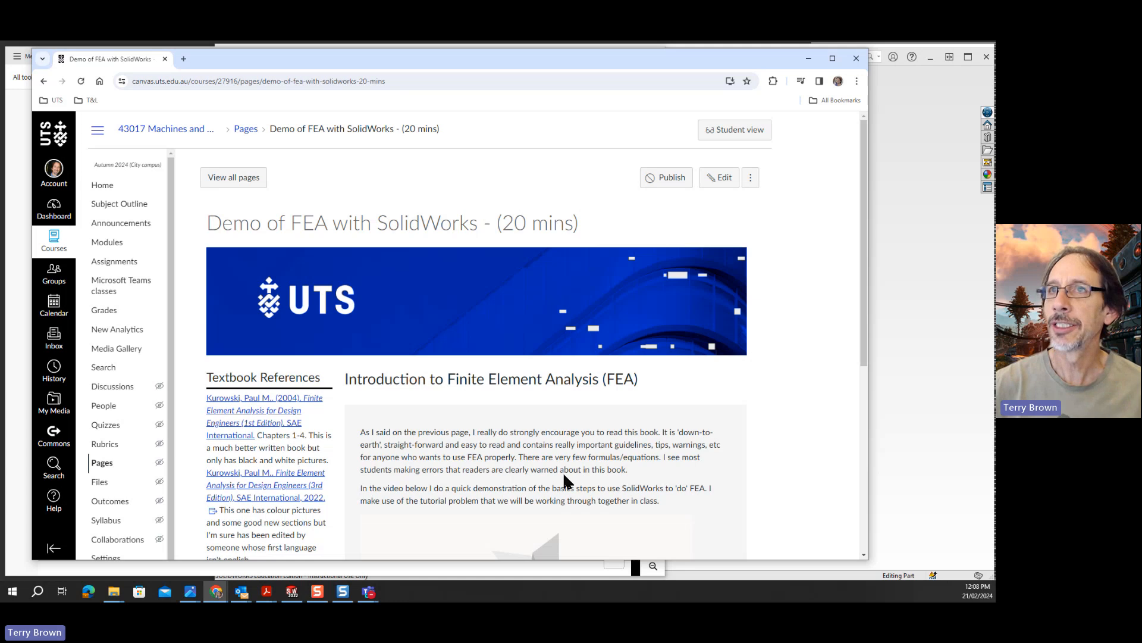
pyautogui.click(915, 236)
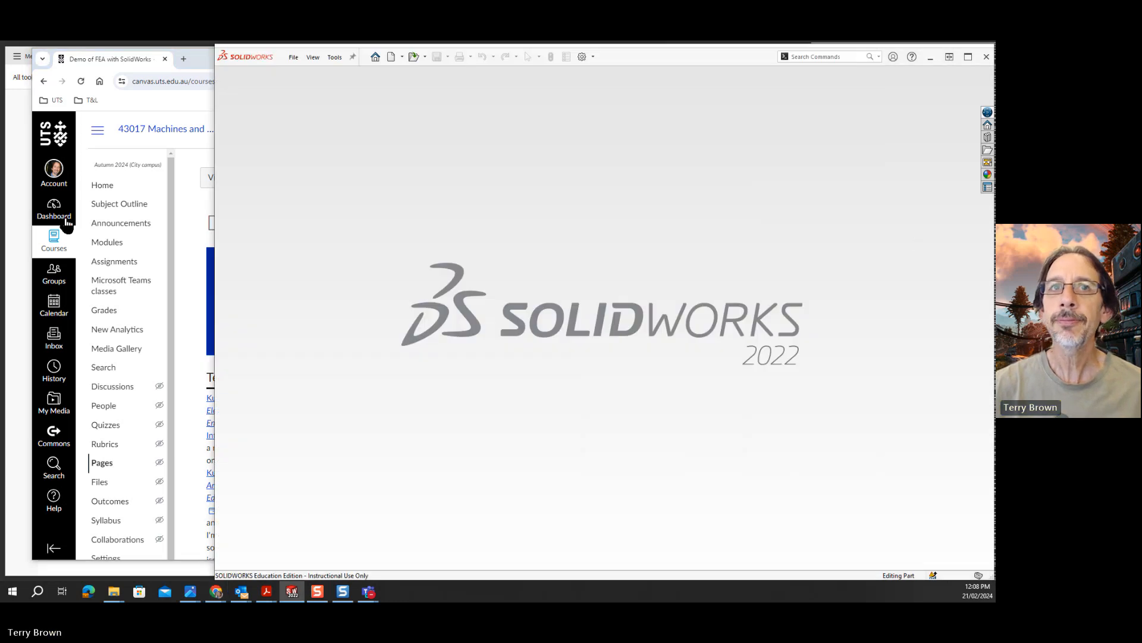
# - Switch back to the textbook PDF and review the rectangular bar's stress analysis, cross-section design and finite-element model
pyautogui.click(19, 209)
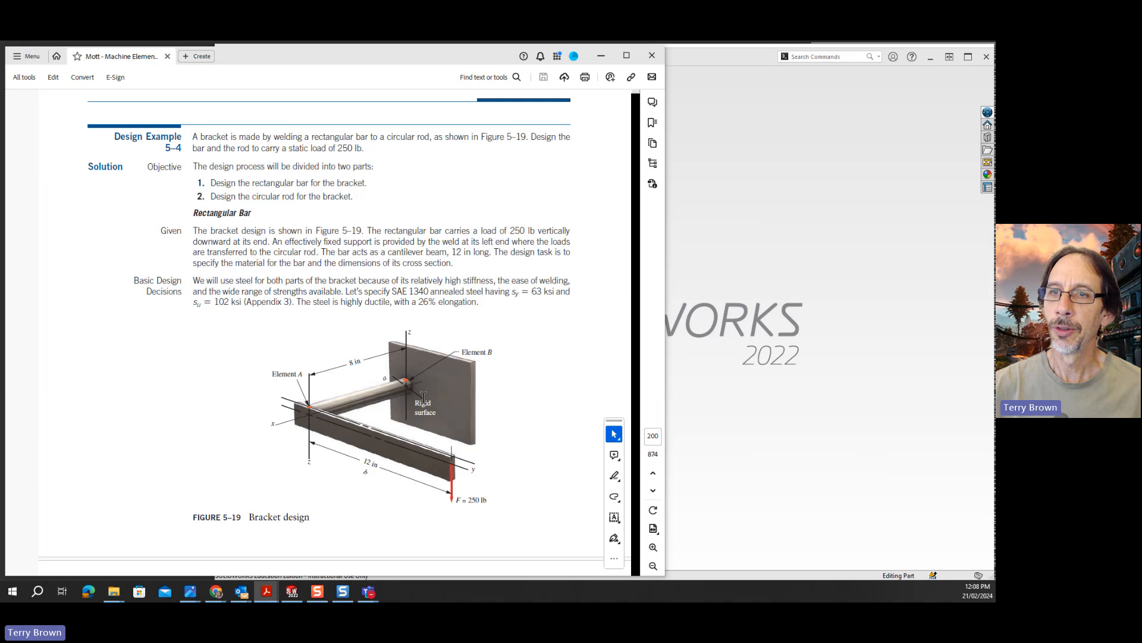
pyautogui.scroll(-10, 539, 384)
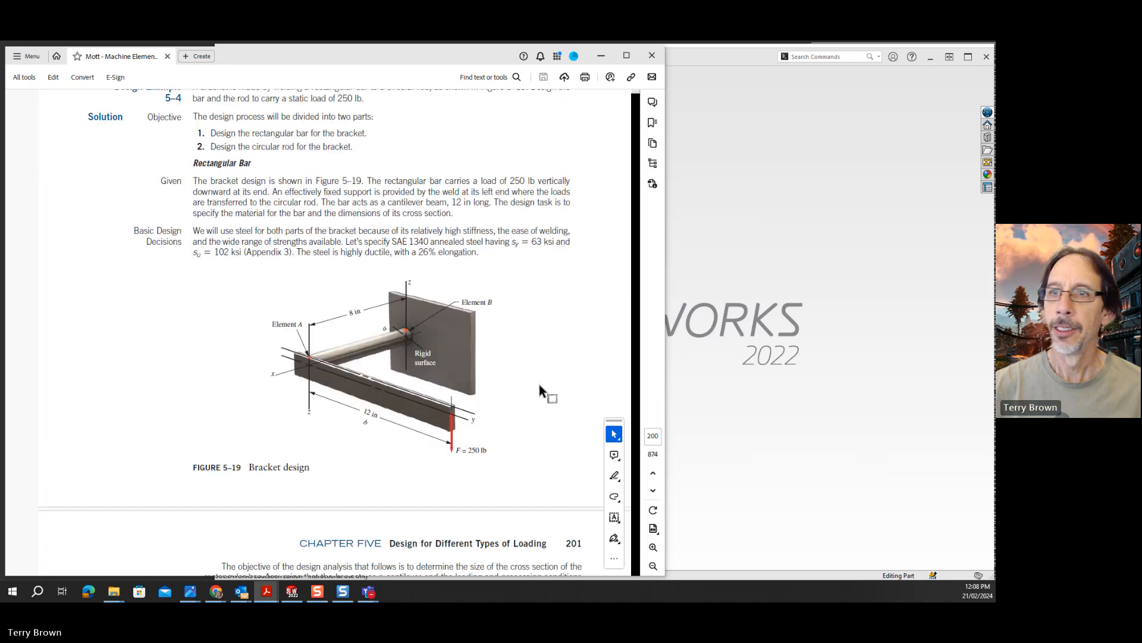
pyautogui.scroll(-3, 539, 384)
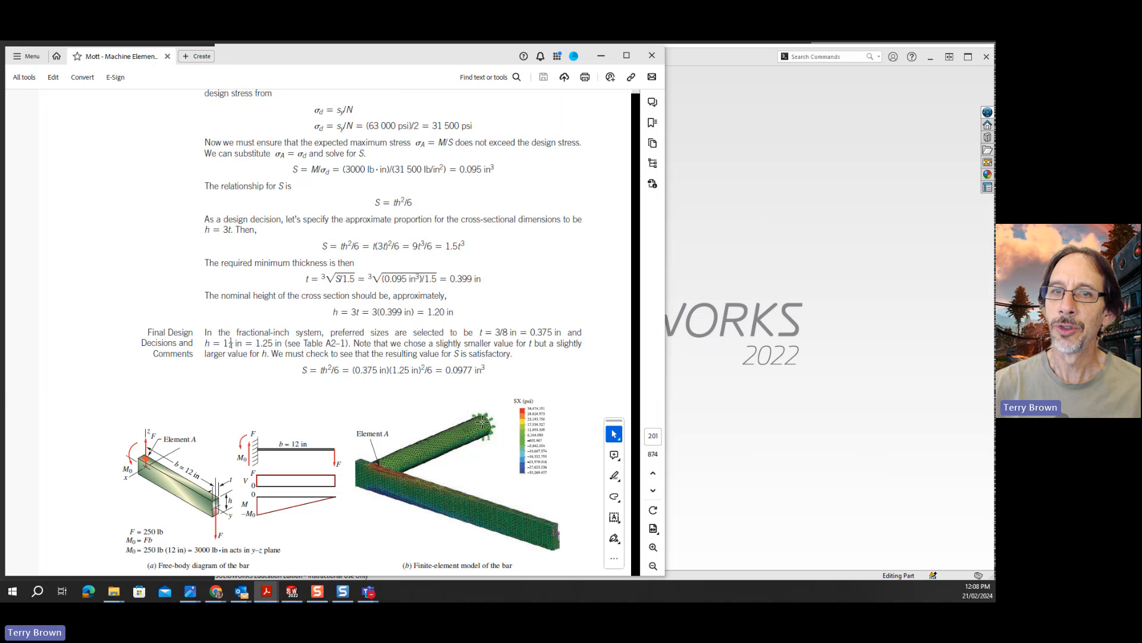
pyautogui.scroll(7, 488, 419)
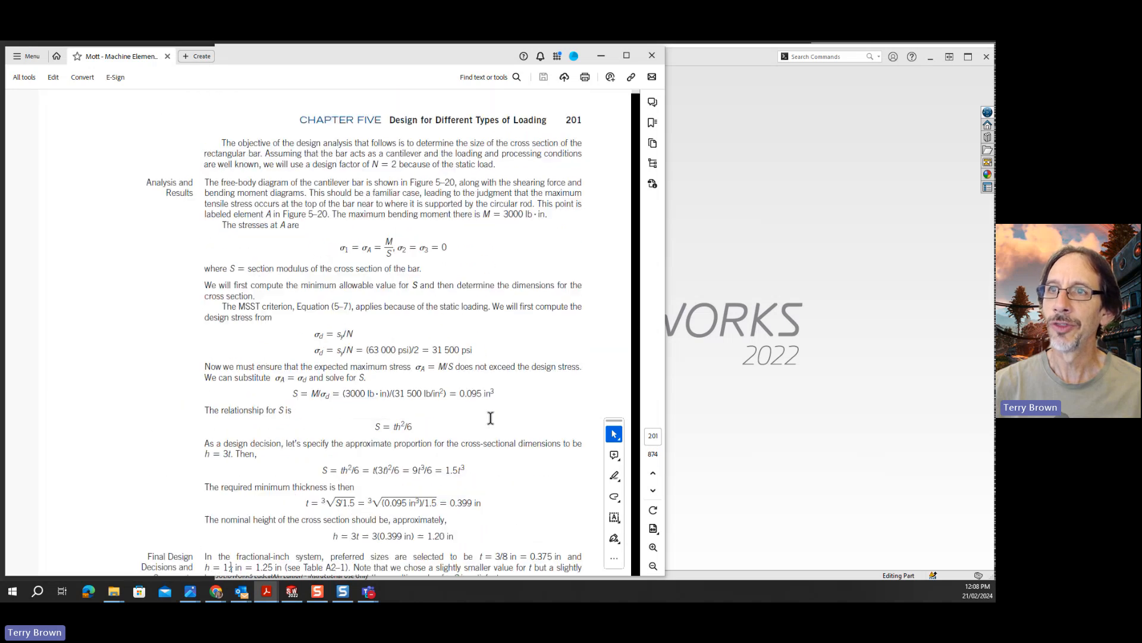
pyautogui.scroll(4, 491, 418)
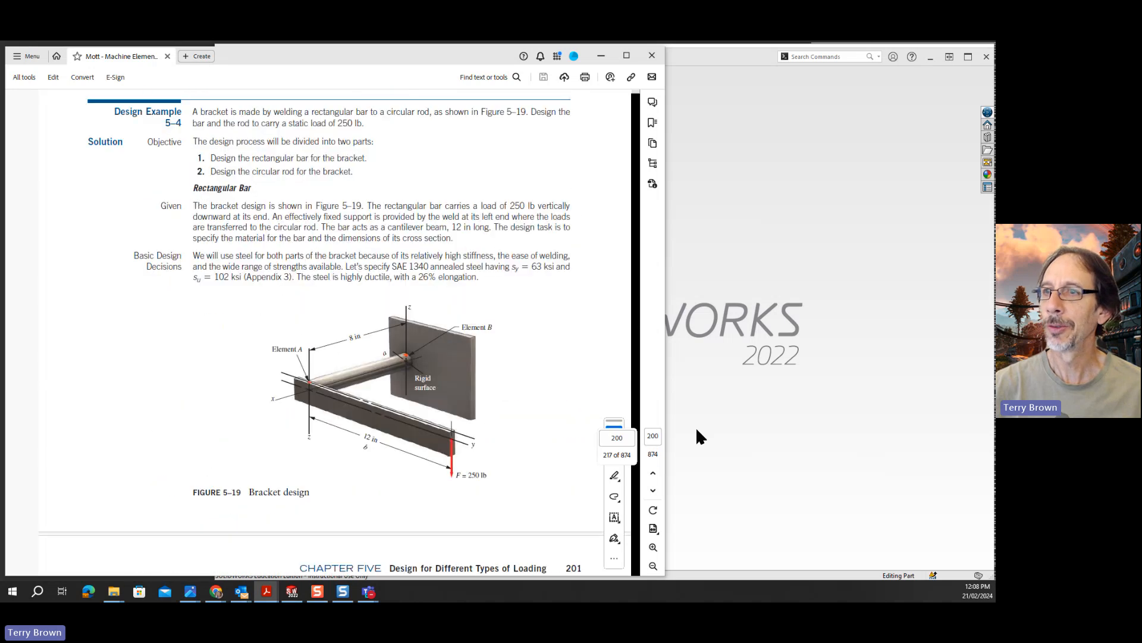
# - Arrange the windows so the textbook's bracket figure is visible beside a narrowed SOLIDWORKS window
pyautogui.click(734, 429)
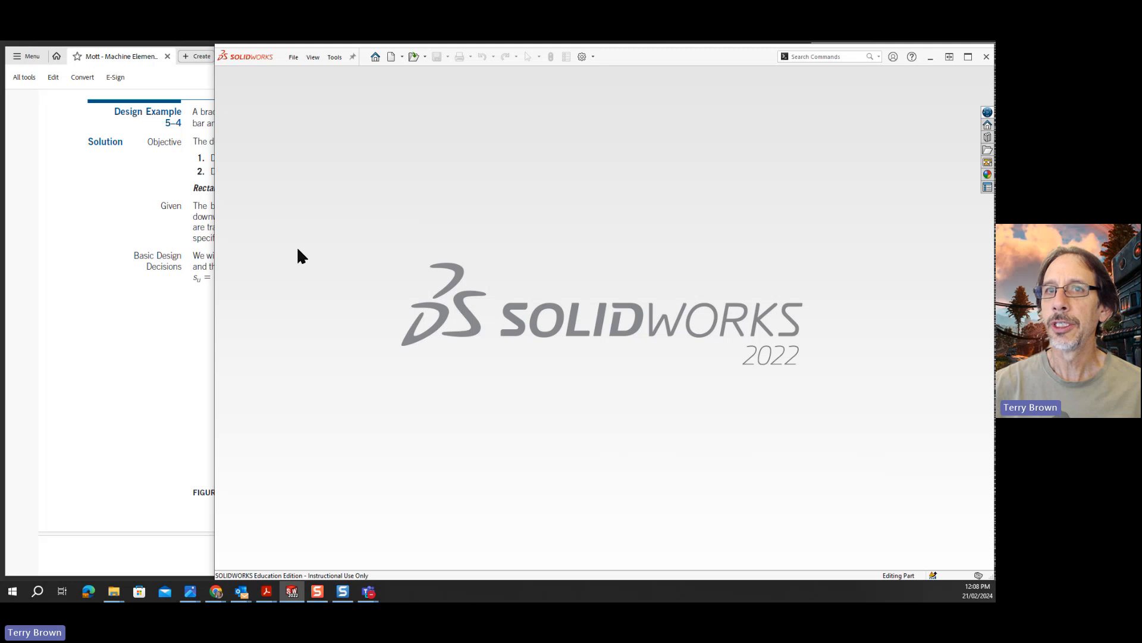
pyautogui.click(176, 78)
pyautogui.moveTo(401, 56); pyautogui.dragTo(203, 54)
pyautogui.click(581, 190)
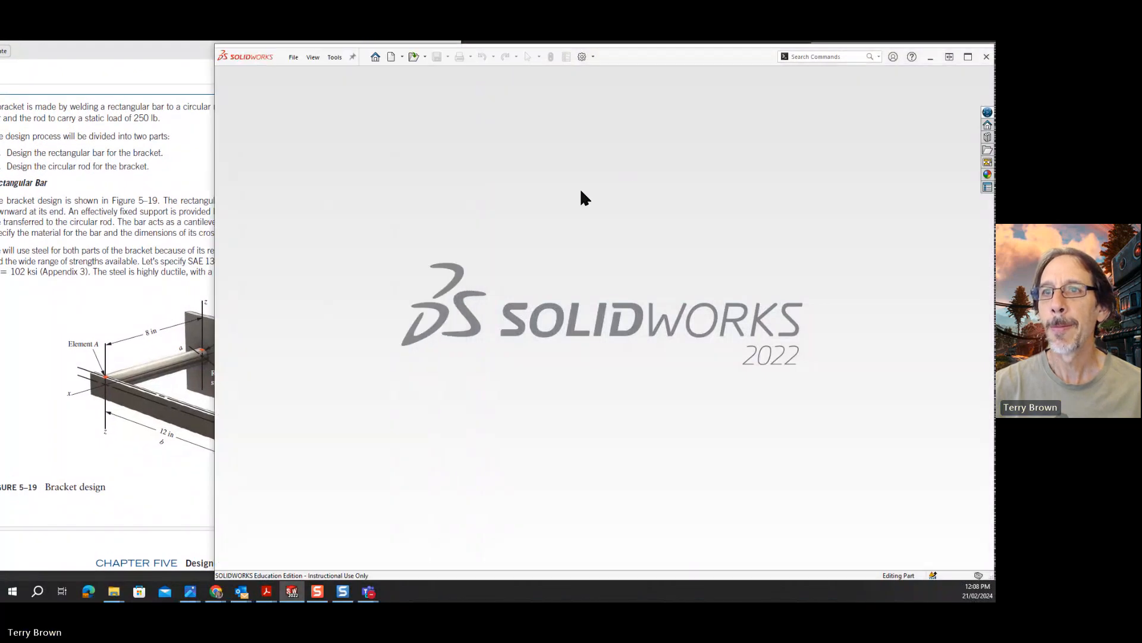
pyautogui.moveTo(214, 239); pyautogui.dragTo(319, 231)
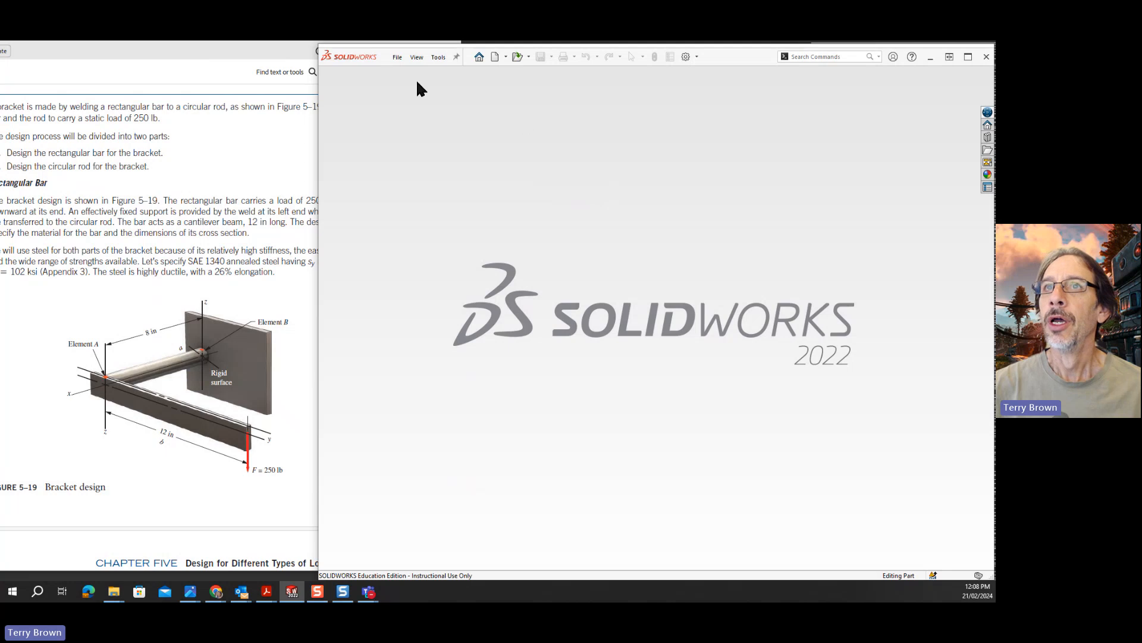
# - Create a new part document in SOLIDWORKS
pyautogui.click(397, 57)
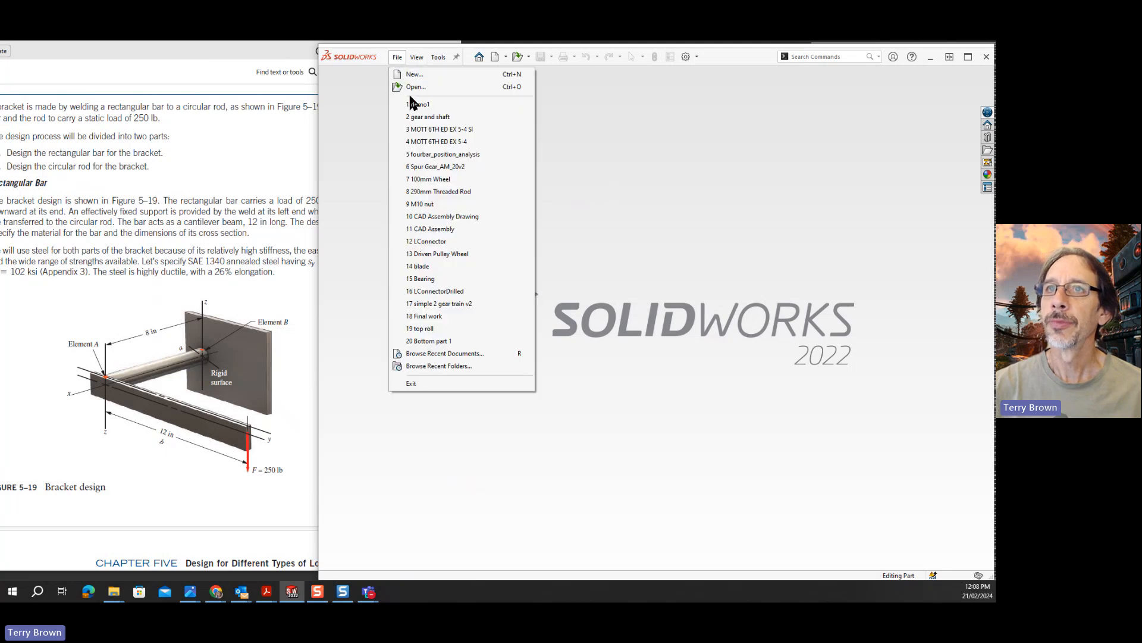
pyautogui.click(416, 75)
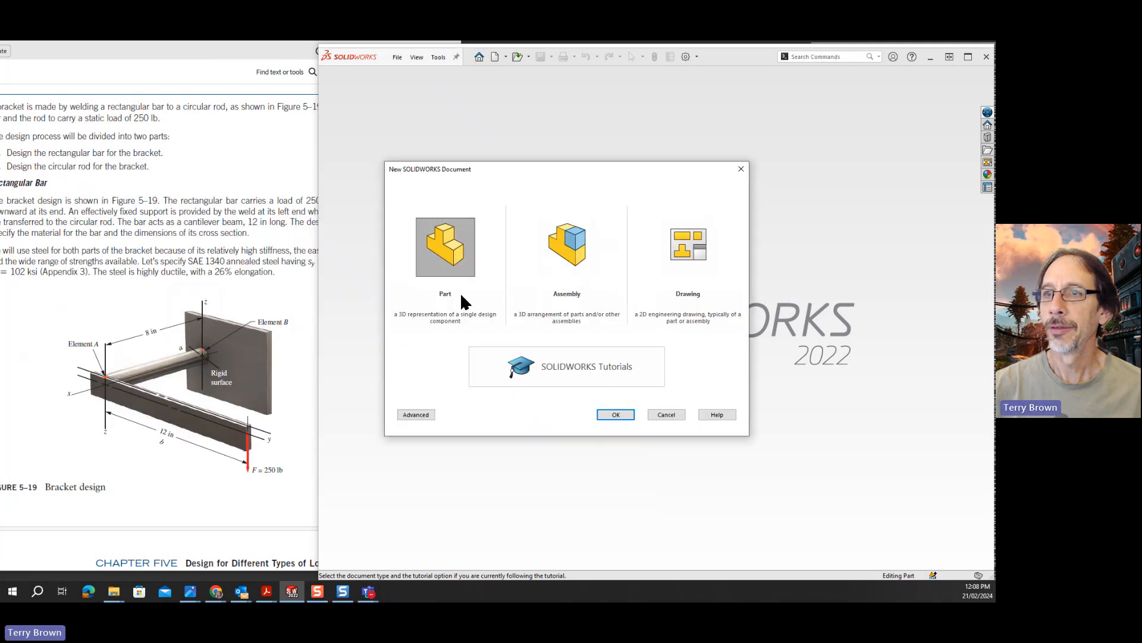
pyautogui.click(617, 413)
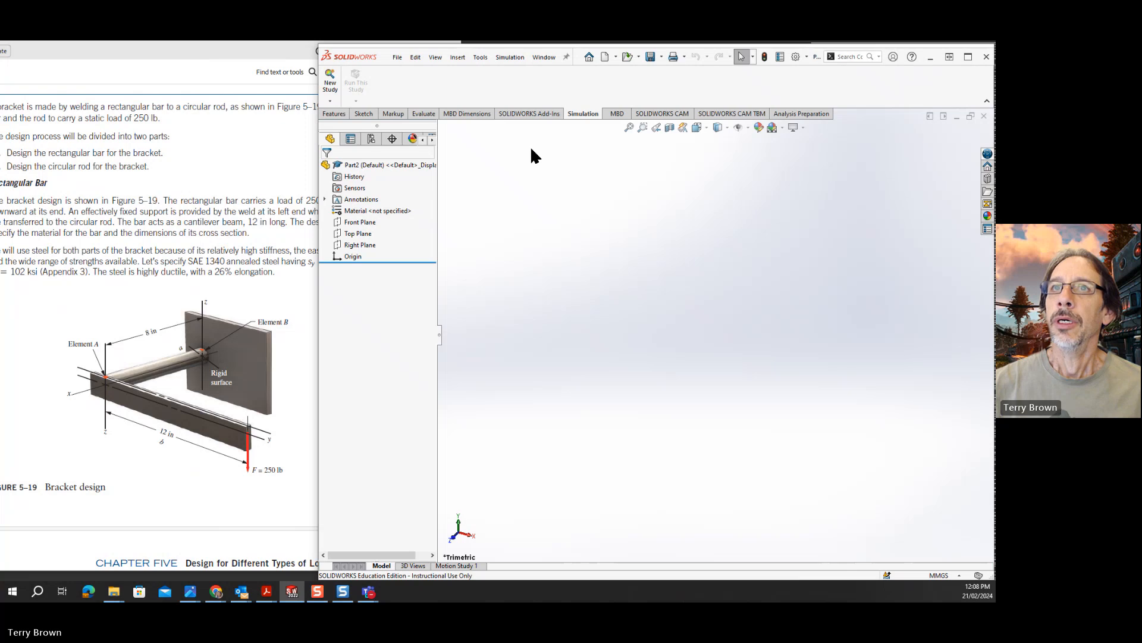
# - Start an Extruded Boss/Base on the Front Plane and sketch a circle of about 23.6 mm radius centred on the origin
pyautogui.click(333, 113)
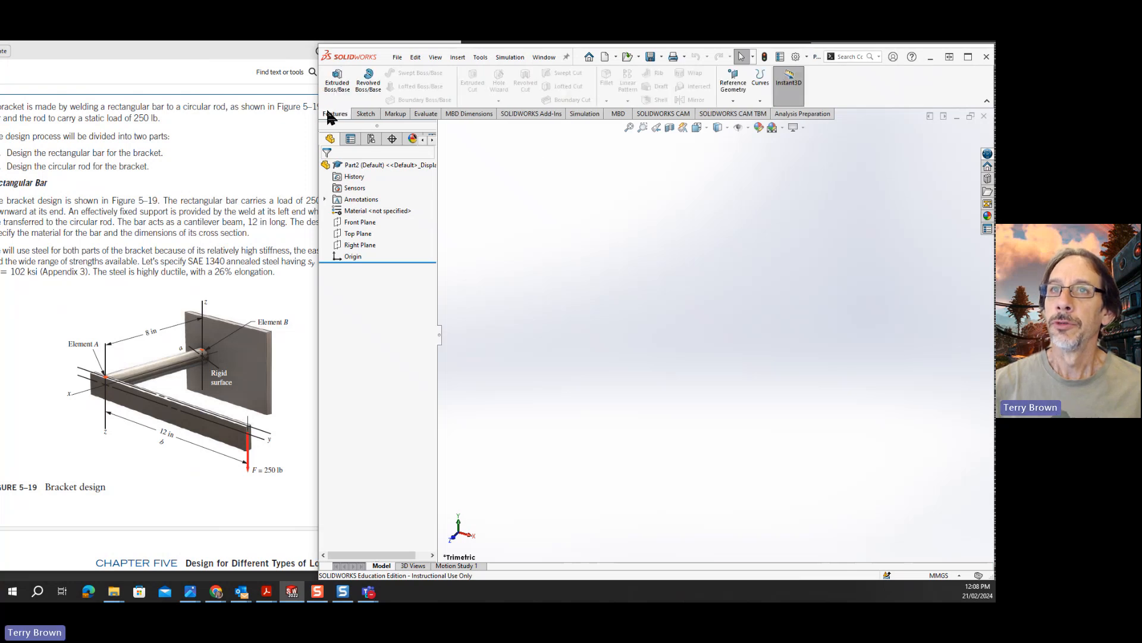
pyautogui.click(344, 82)
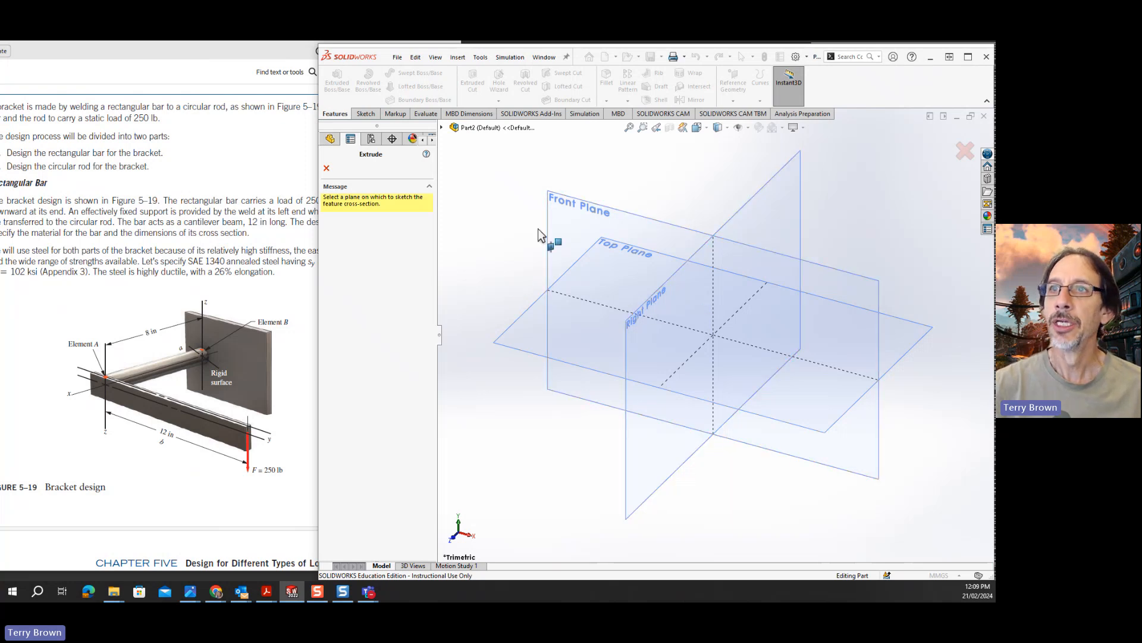
pyautogui.click(569, 209)
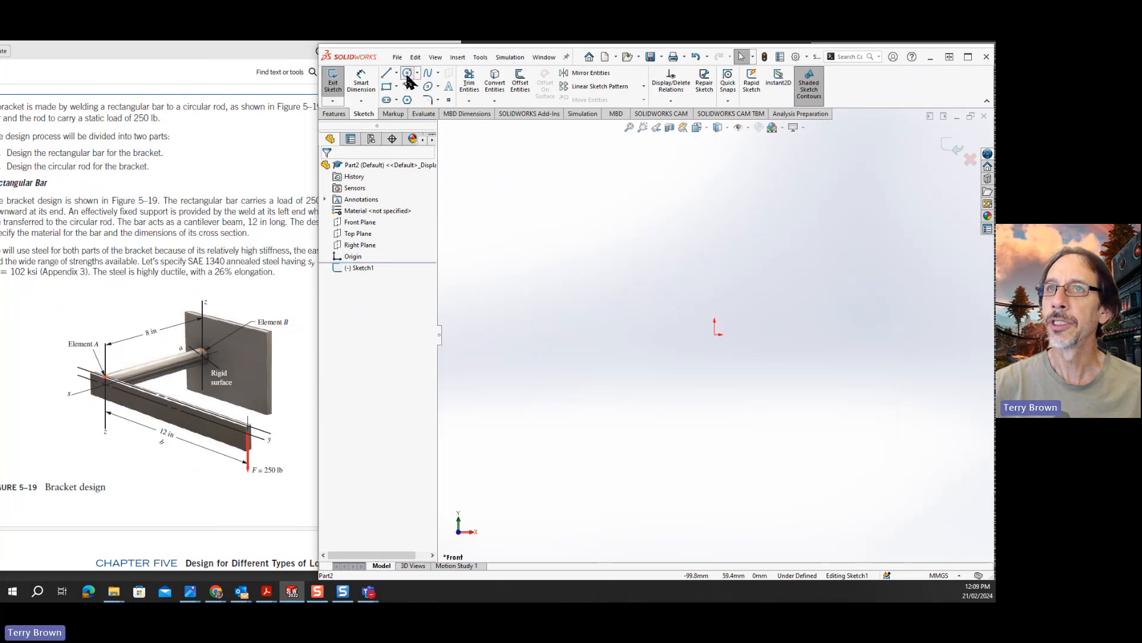
pyautogui.click(407, 73)
pyautogui.click(715, 335)
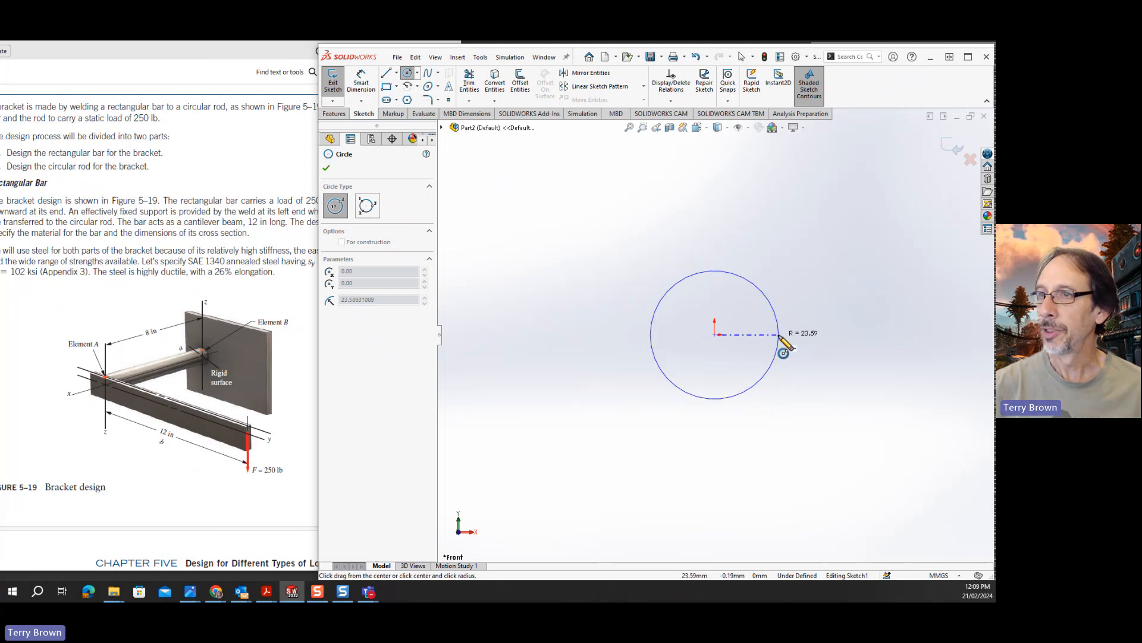
pyautogui.click(780, 336)
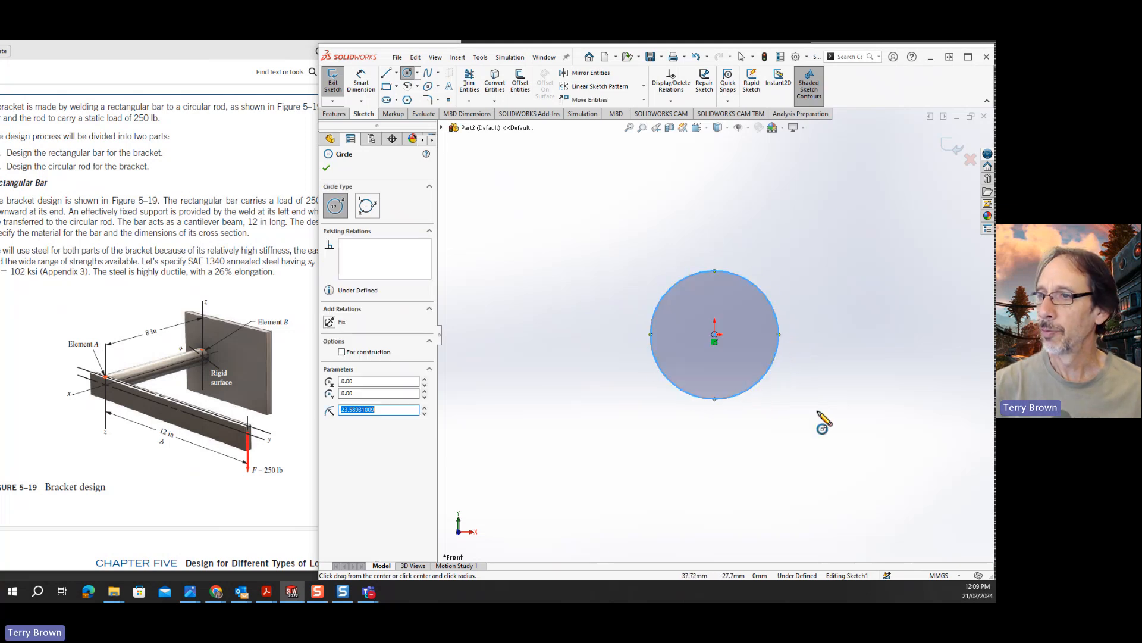
# - Set the document units to IPS and reopen the circle's sketch for editing
pyautogui.click(959, 575)
pyautogui.click(929, 545)
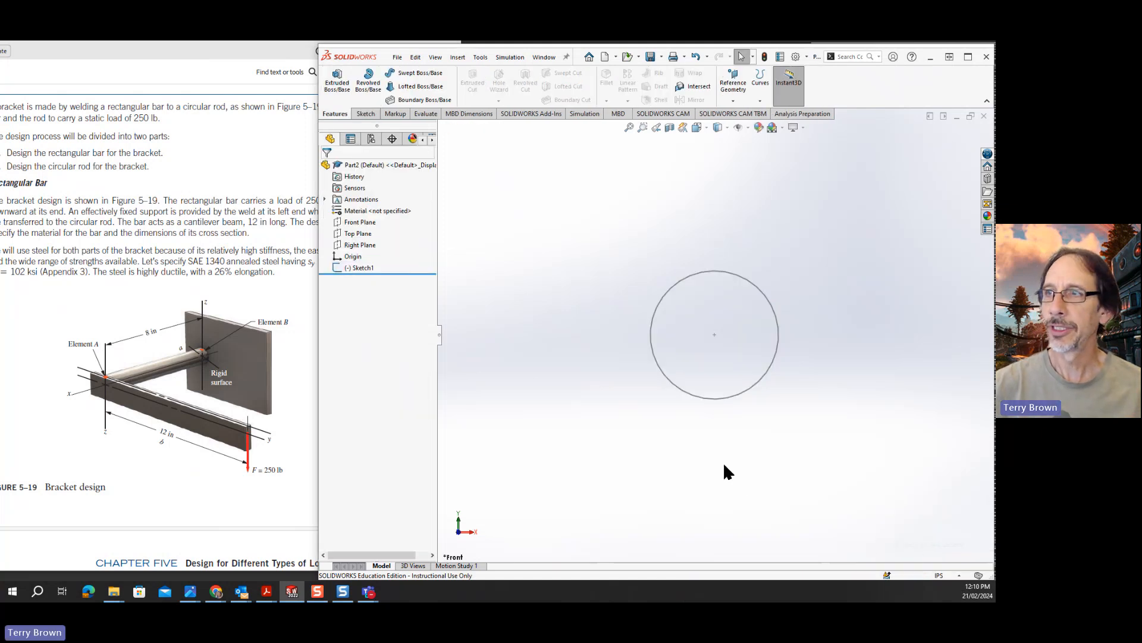
pyautogui.rightClick(355, 270)
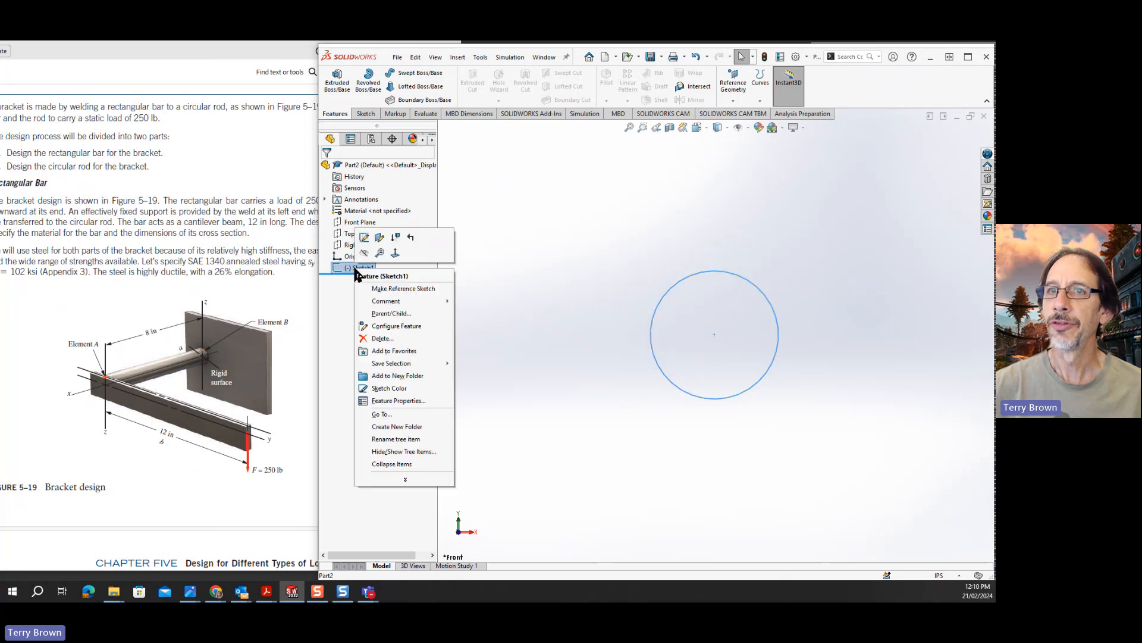
pyautogui.click(364, 238)
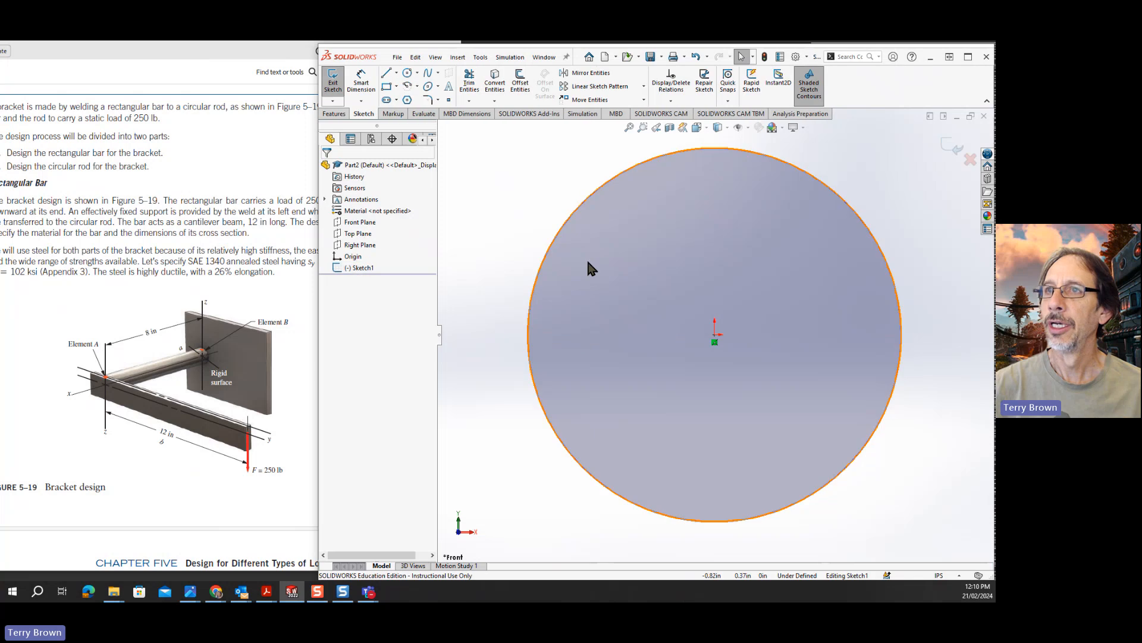
# - Dimension the circle's diameter as 1.1 in, based on the textbook's rod sizing, and exit the sketch
pyautogui.click(357, 82)
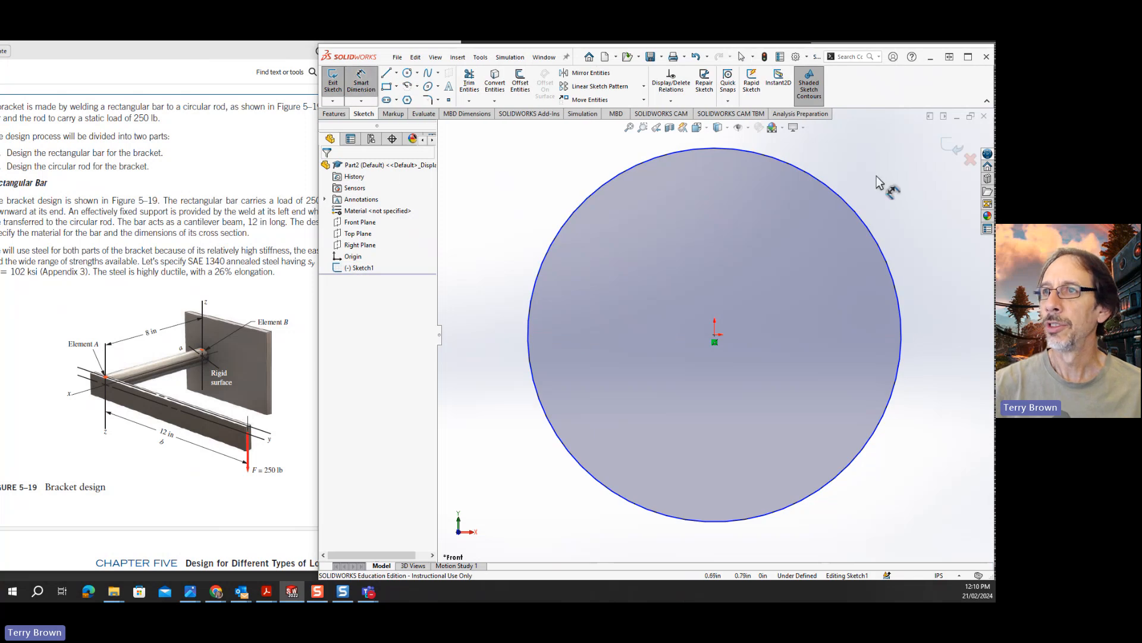
pyautogui.click(851, 205)
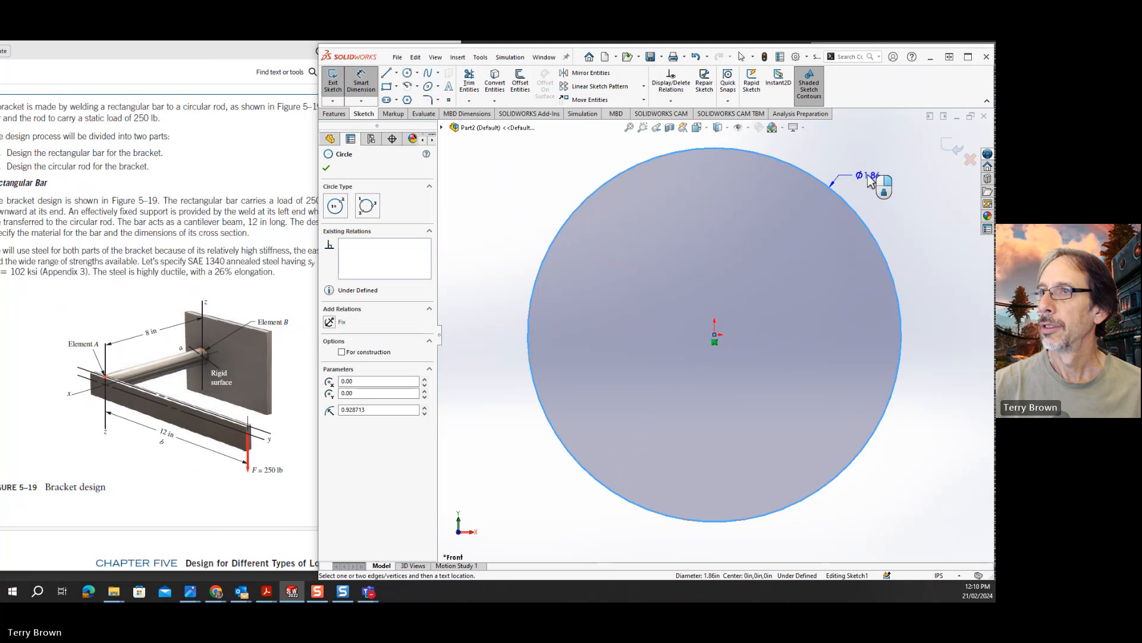
pyautogui.click(860, 176)
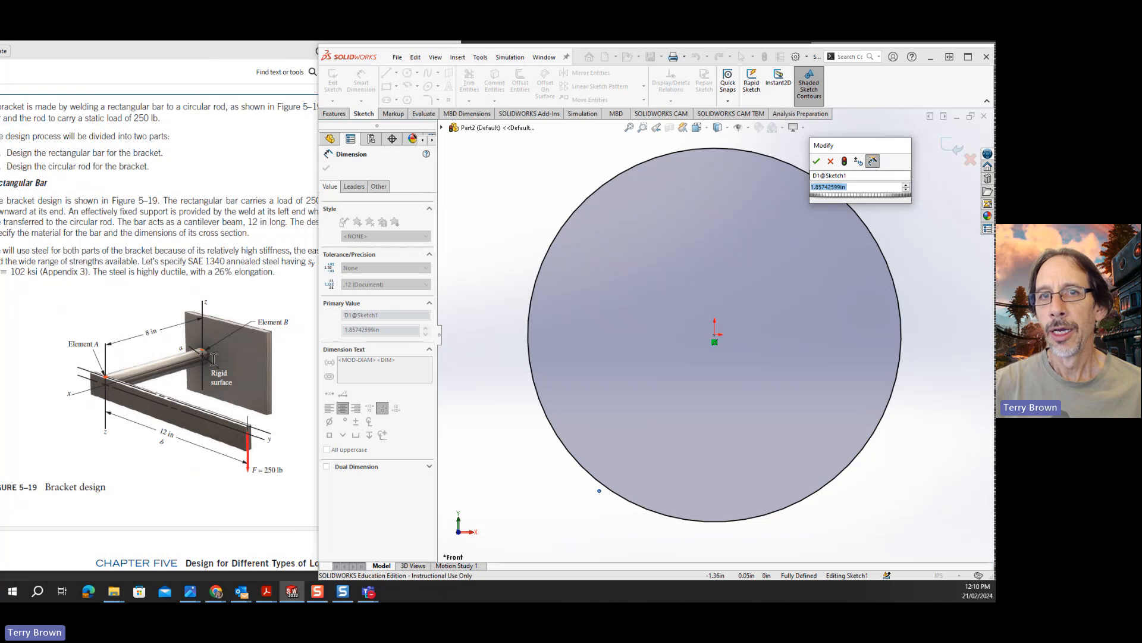
pyautogui.scroll(-8, 288, 319)
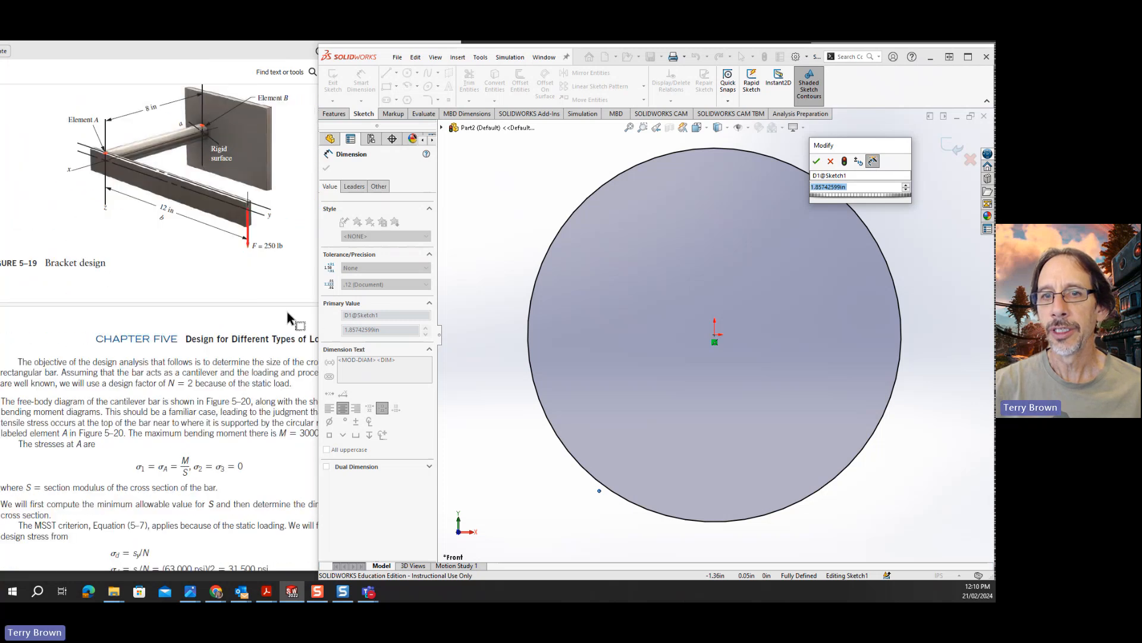
pyautogui.scroll(-12, 287, 318)
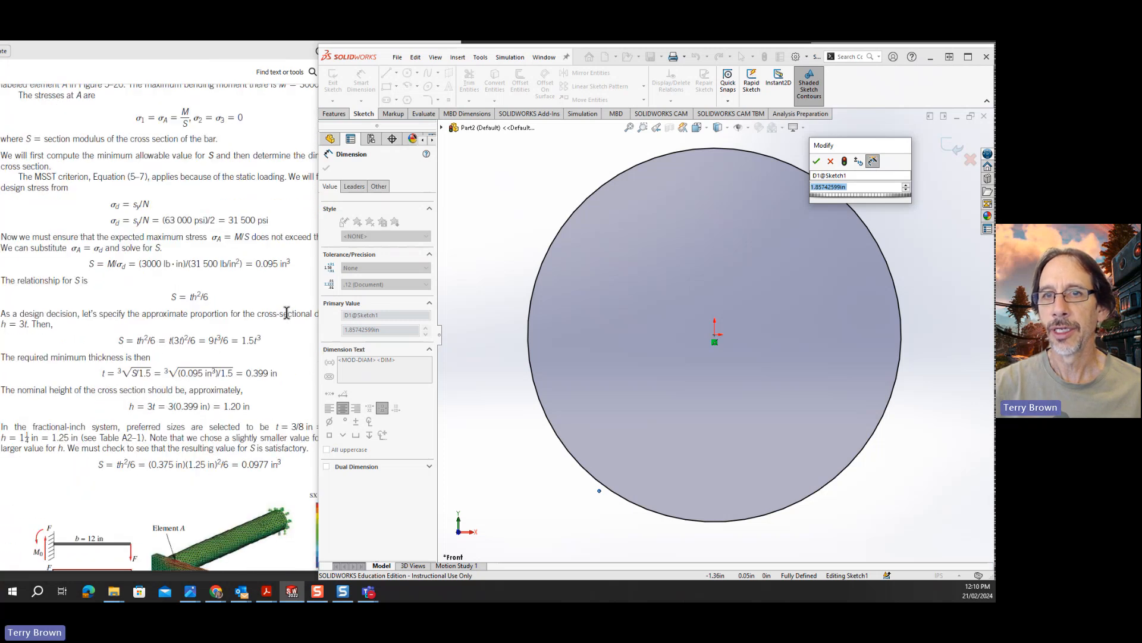
pyautogui.scroll(-10, 287, 312)
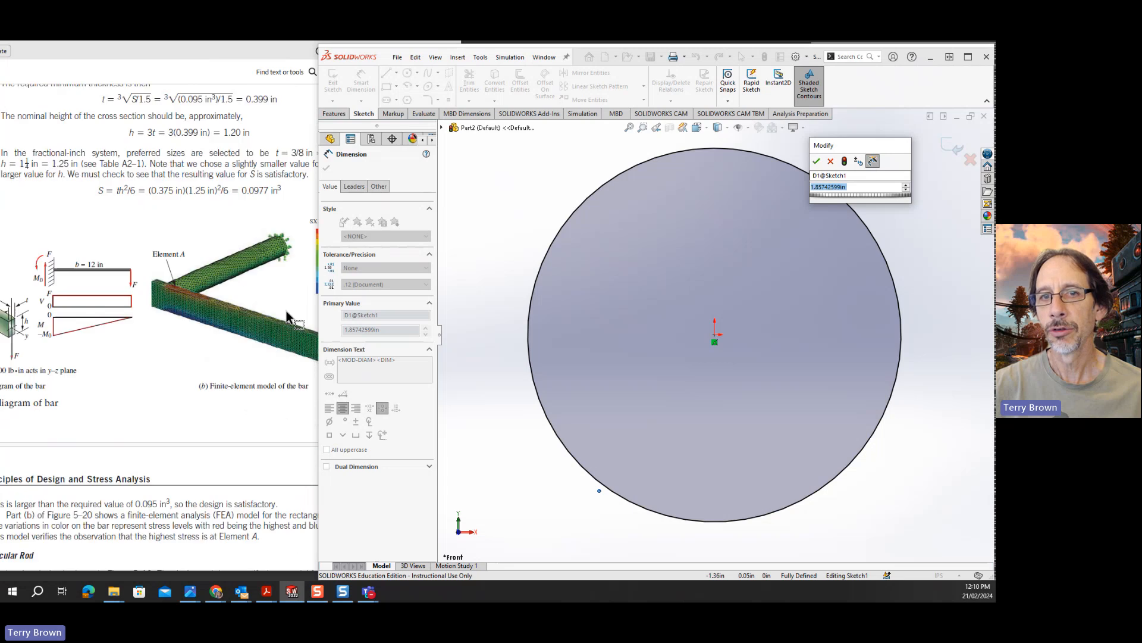
pyautogui.scroll(-18, 286, 315)
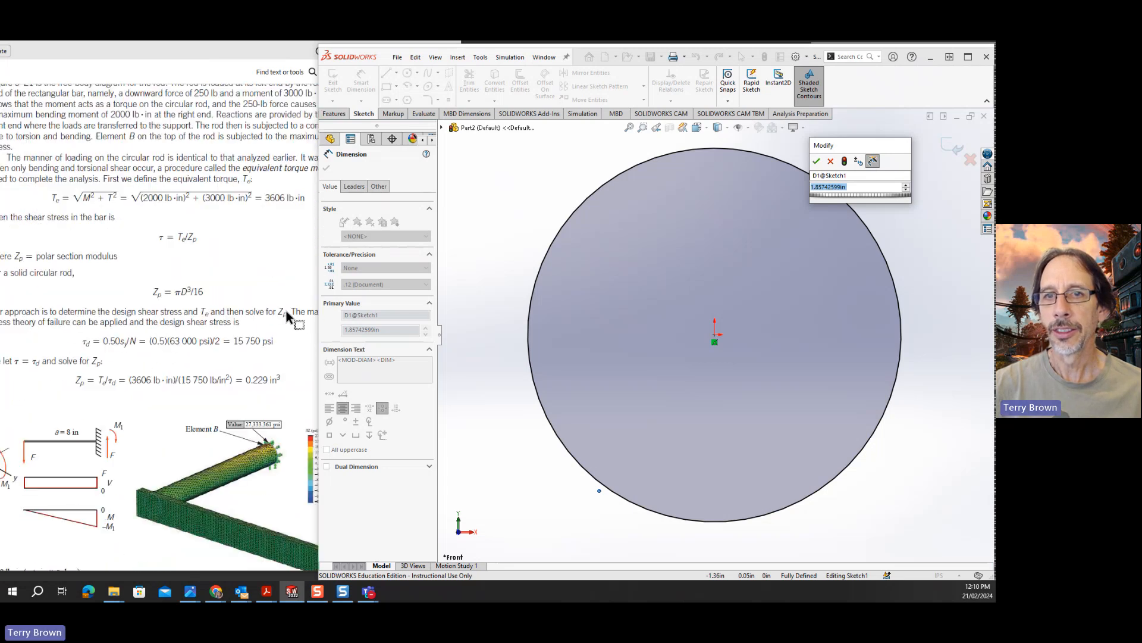
pyautogui.scroll(-12, 287, 315)
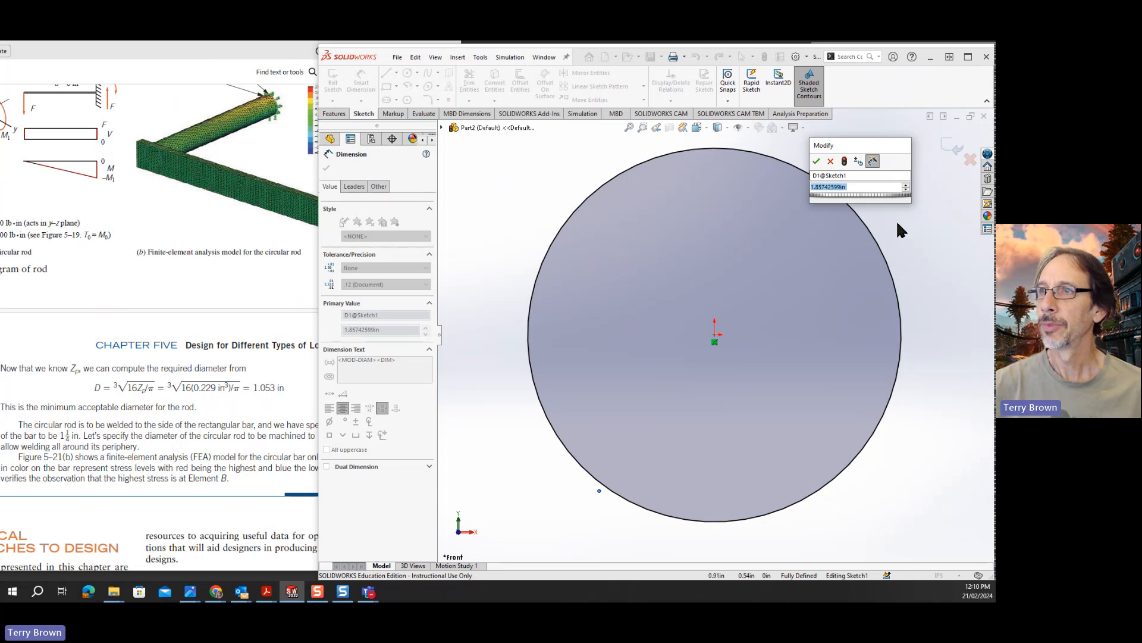
pyautogui.write('1.1')
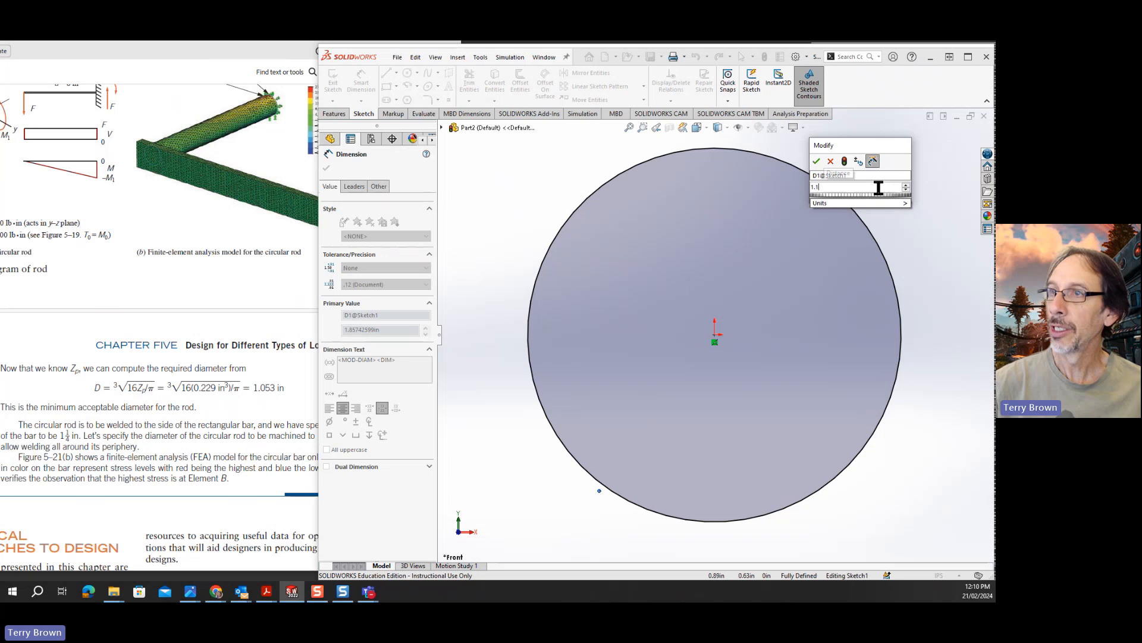
pyautogui.click(817, 160)
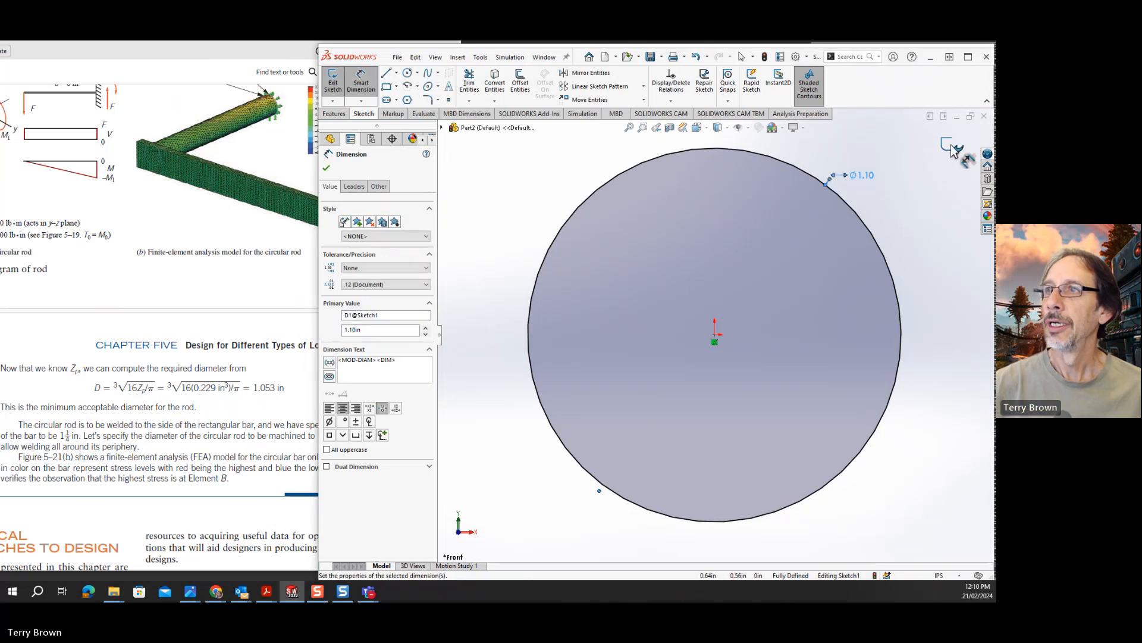
pyautogui.click(950, 146)
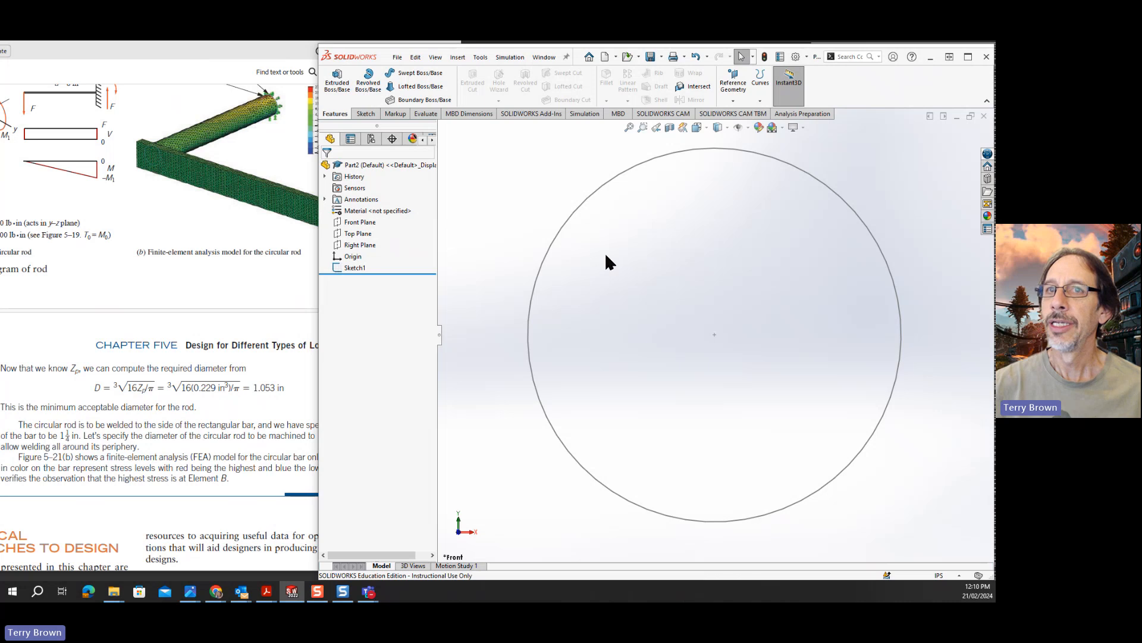
# - Start an Extruded Boss/Base from the existing circle sketch and set its end condition to Blind
pyautogui.click(336, 89)
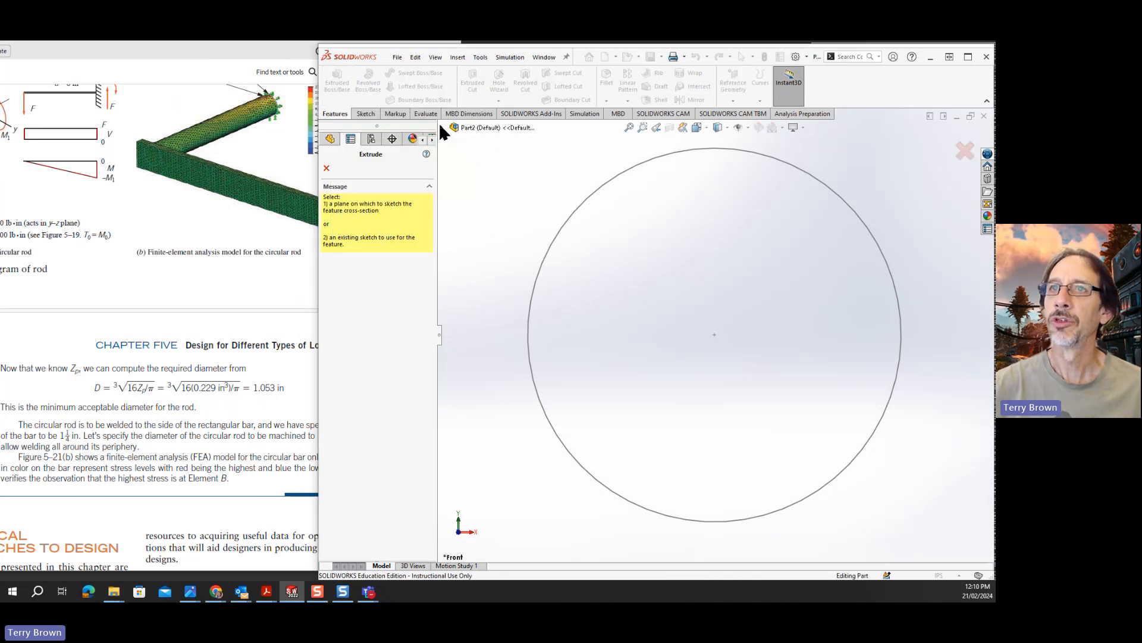
pyautogui.click(441, 125)
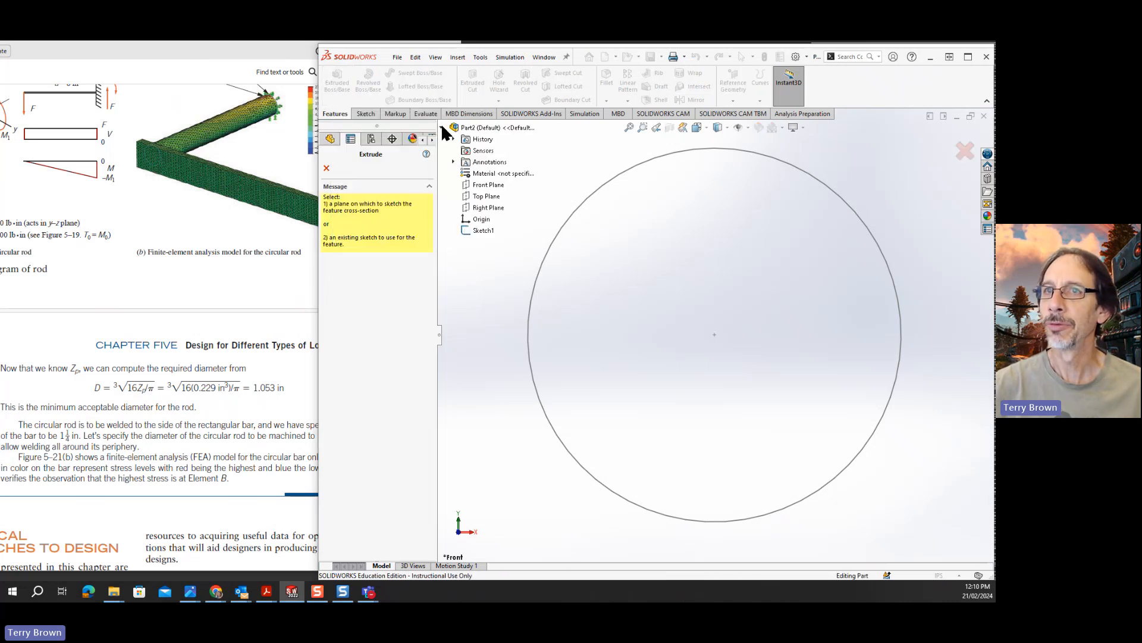
pyautogui.click(475, 231)
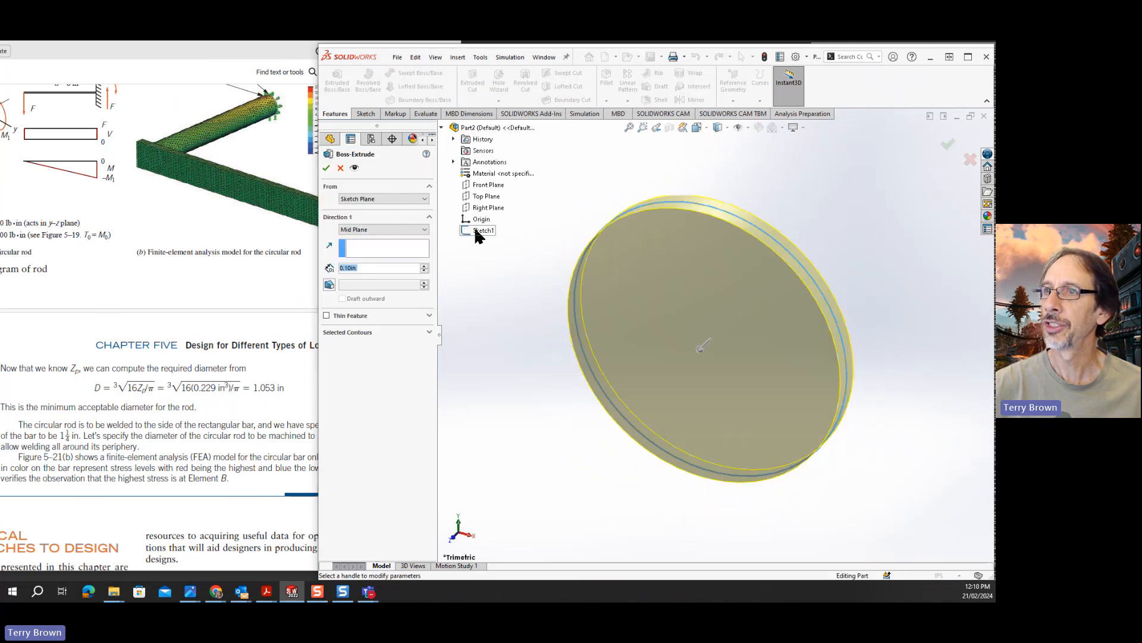
pyautogui.moveTo(702, 348); pyautogui.dragTo(586, 362)
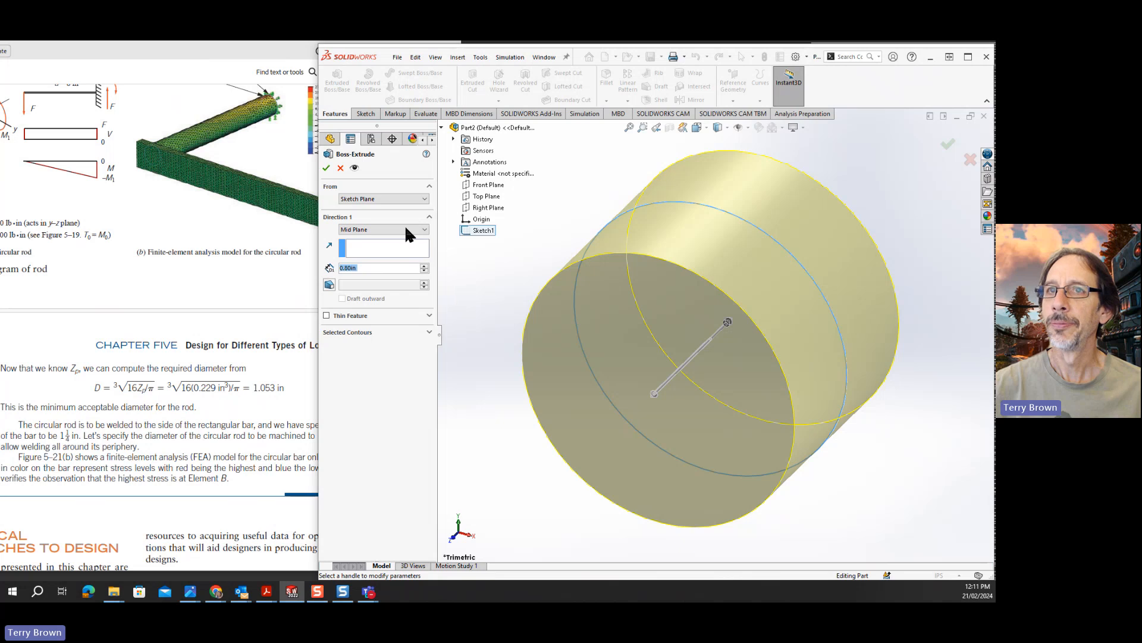
pyautogui.click(423, 230)
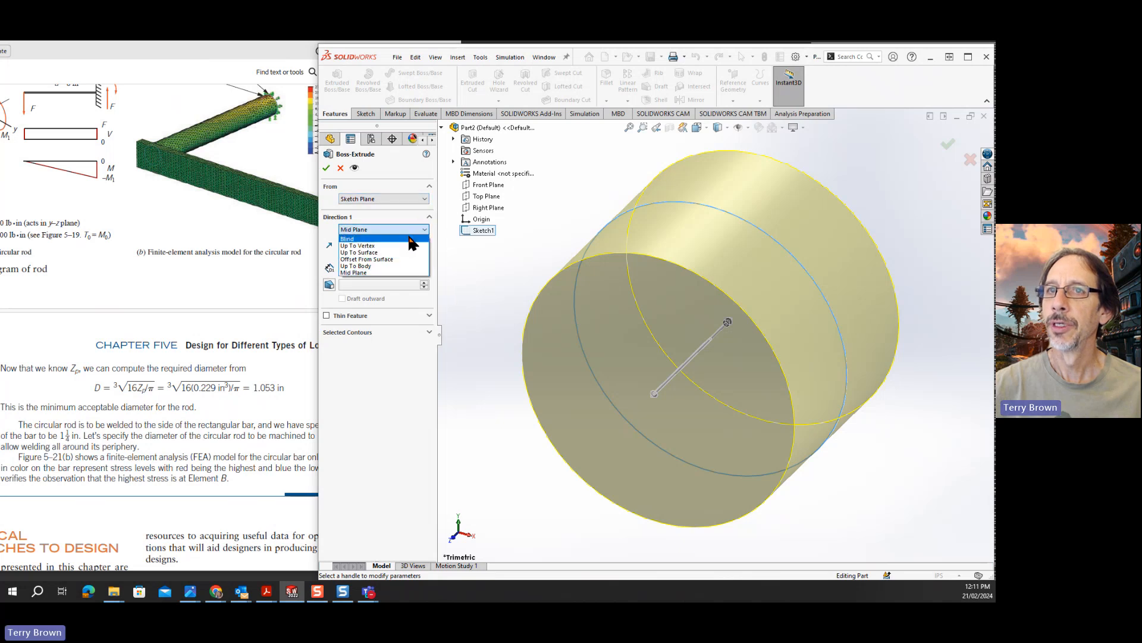
pyautogui.click(410, 238)
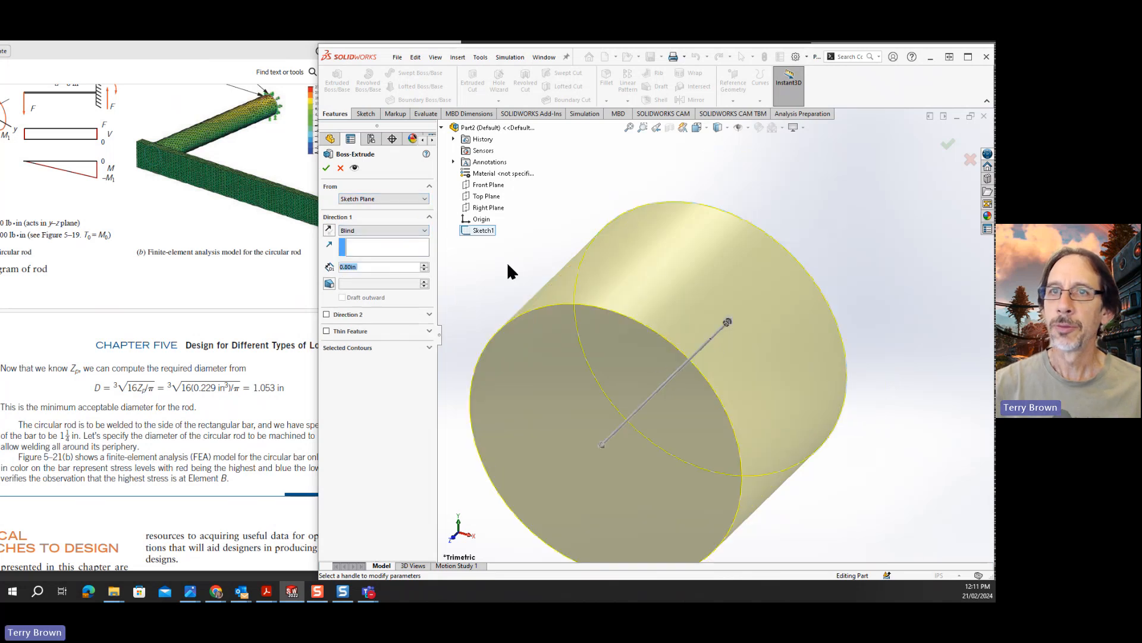
# - Stretch the extrusion preview freehand to a depth of about 1.36 in
pyautogui.scroll(2, 587, 327)
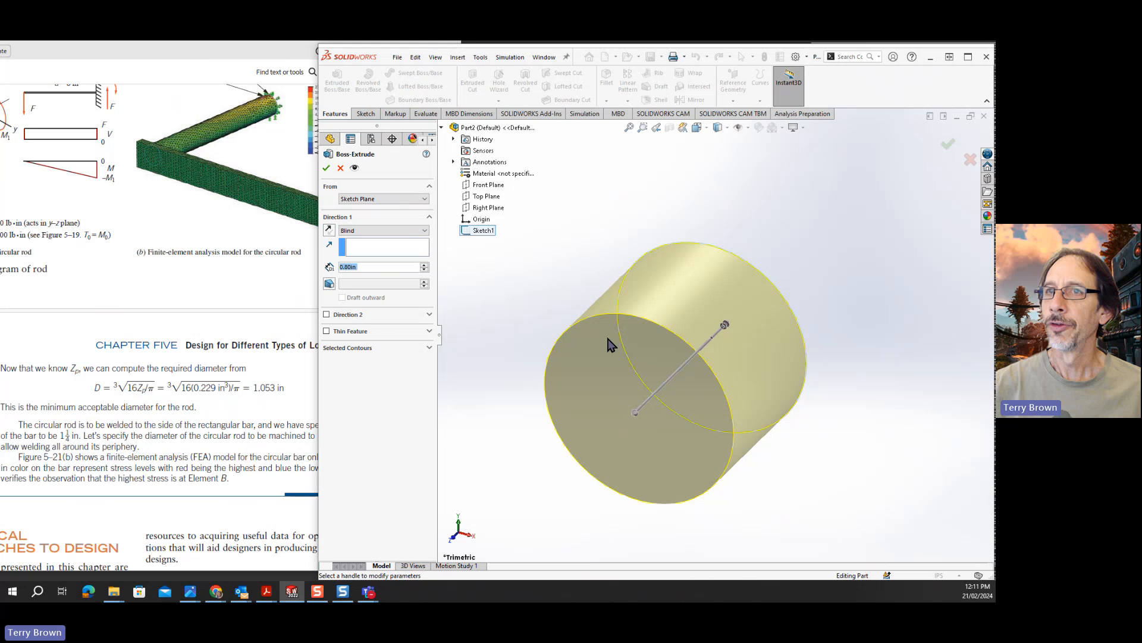
pyautogui.click(634, 415)
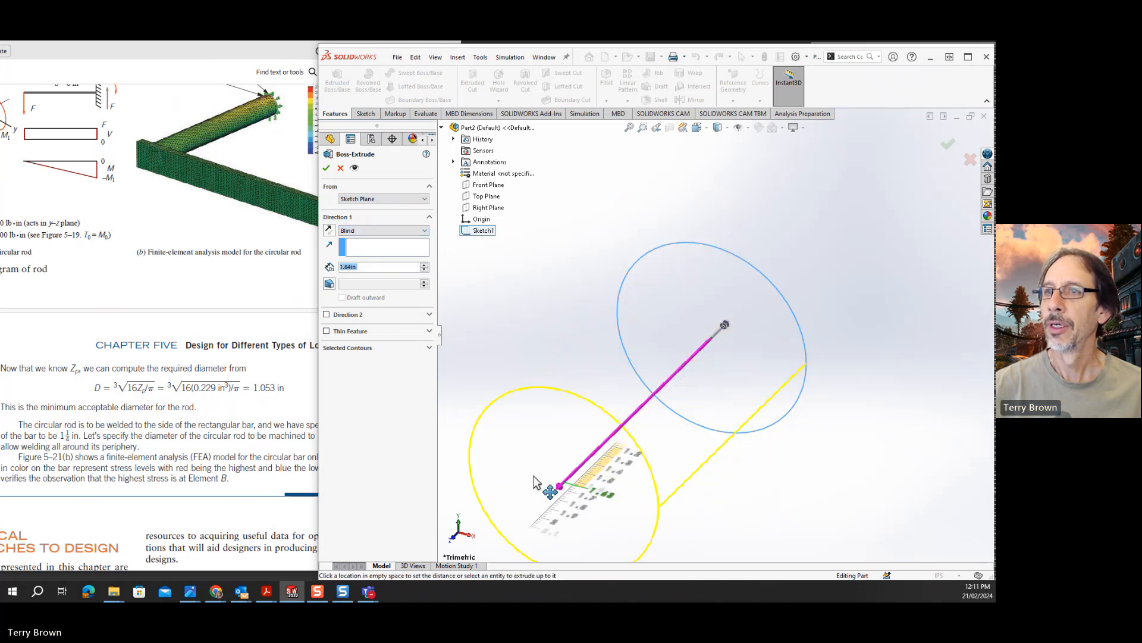
pyautogui.click(586, 463)
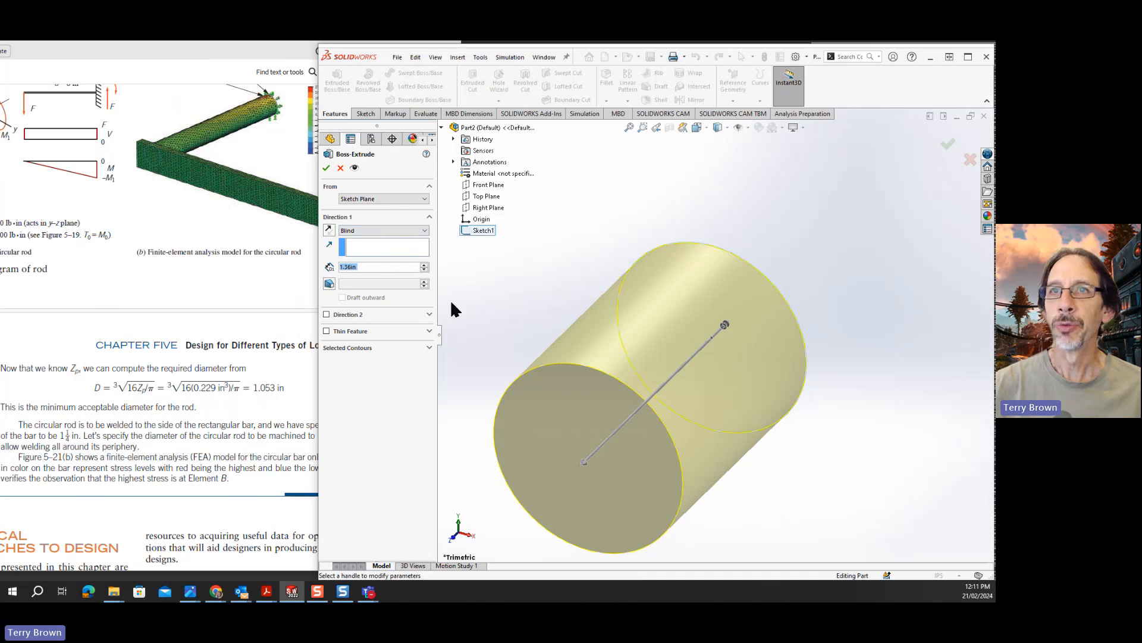
# - Set the extrusion depth to 8 in, following the rod length in the textbook's bracket figure, and complete the rod
pyautogui.click(372, 268)
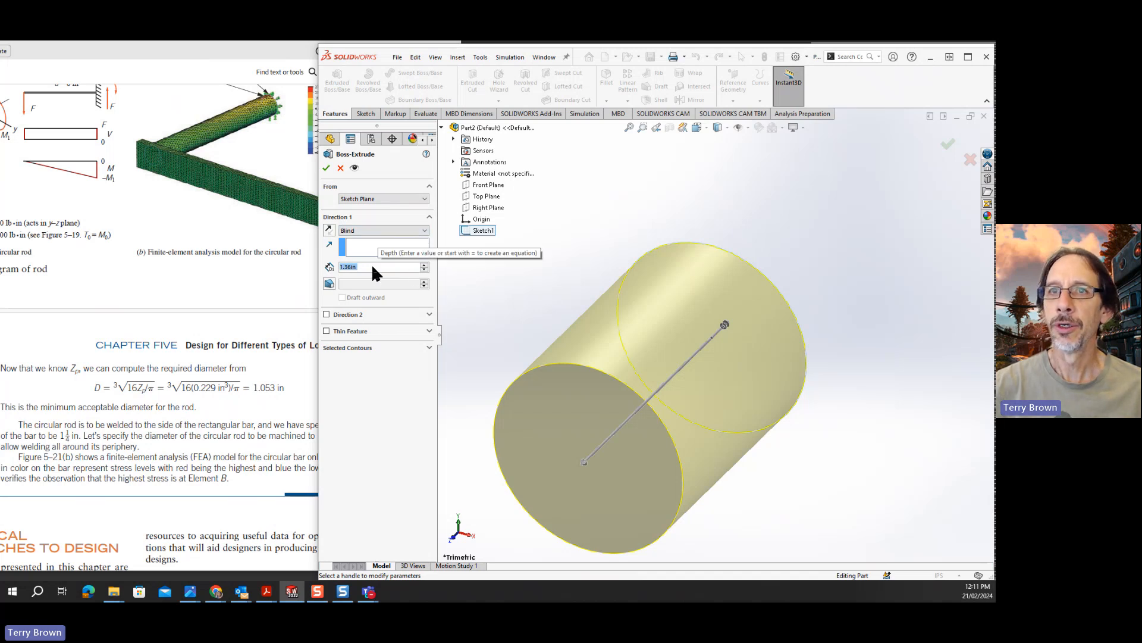
pyautogui.scroll(3, 160, 221)
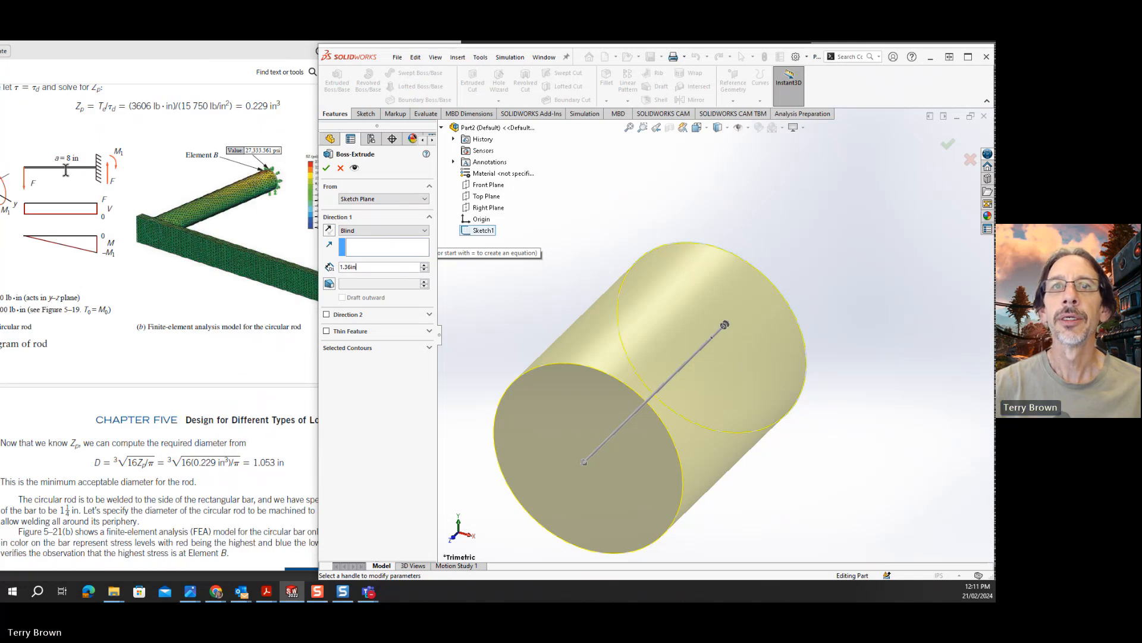
pyautogui.scroll(20, 137, 235)
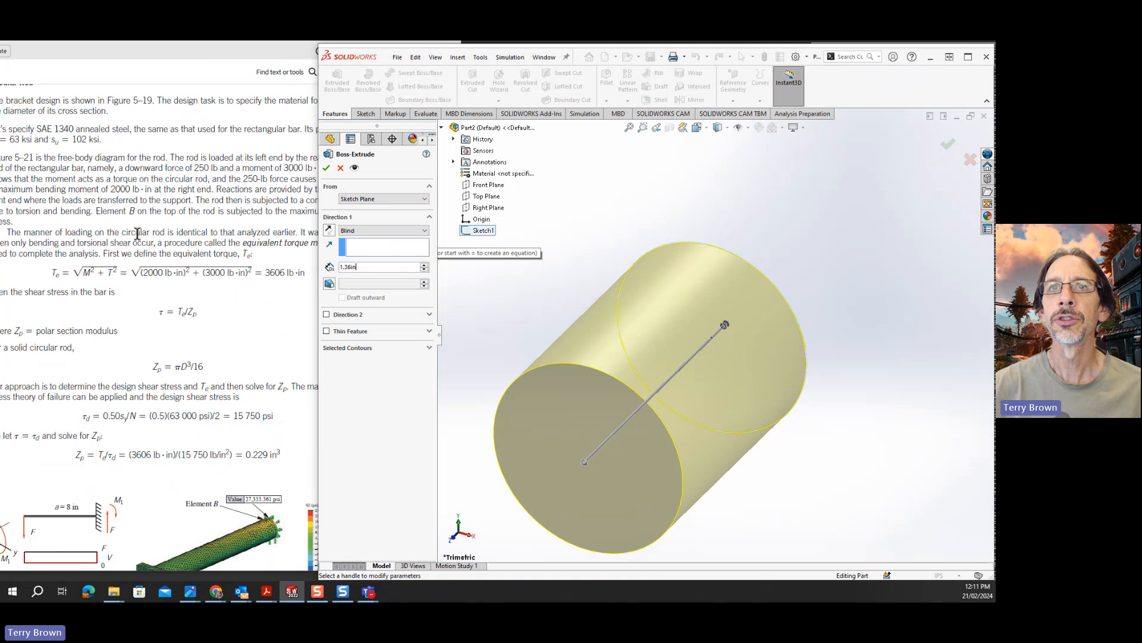
pyautogui.scroll(20, 137, 235)
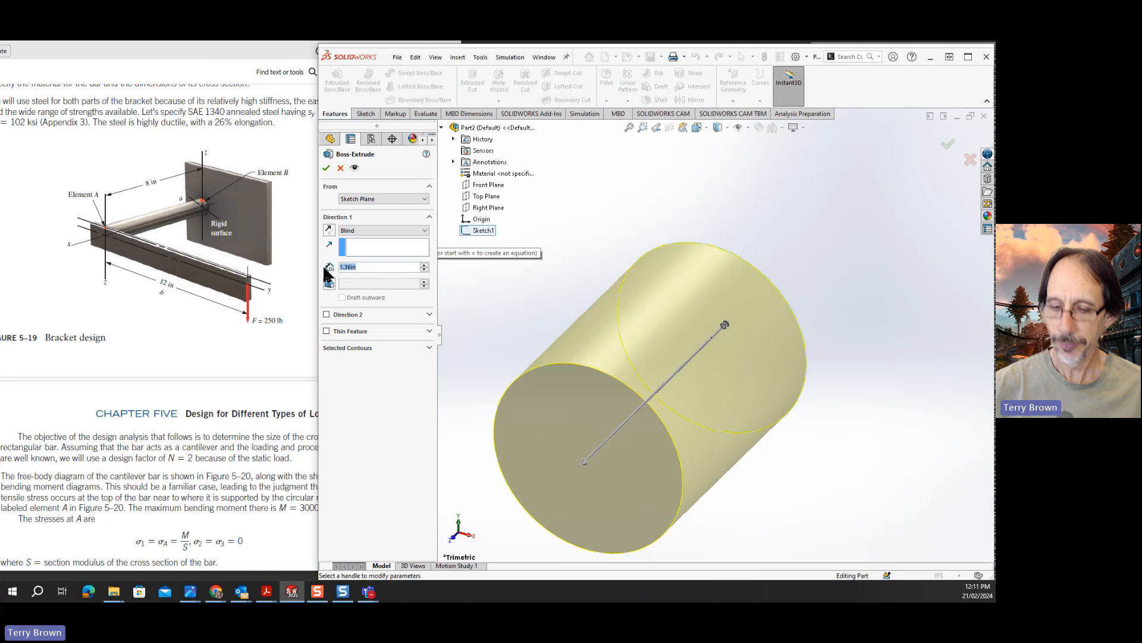
pyautogui.press('BackSpace')
pyautogui.press('BackSpace')
pyautogui.press('BackSpace')
pyautogui.press('BackSpace')
pyautogui.press('BackSpace')
pyautogui.press('BackSpace')
pyautogui.write('8')
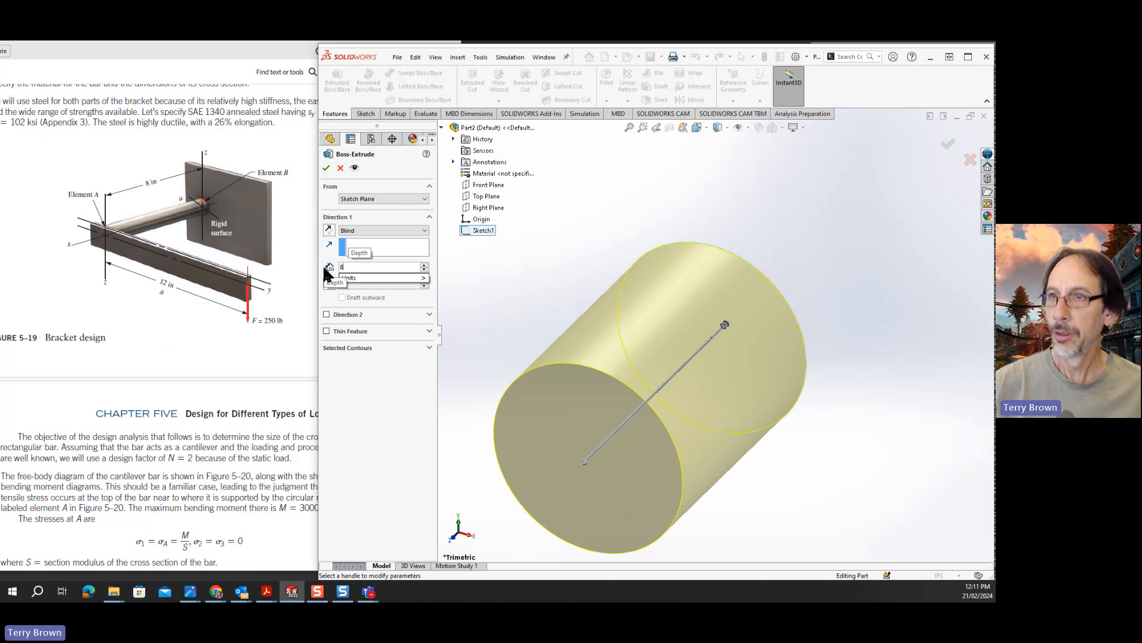
pyautogui.press('Return')
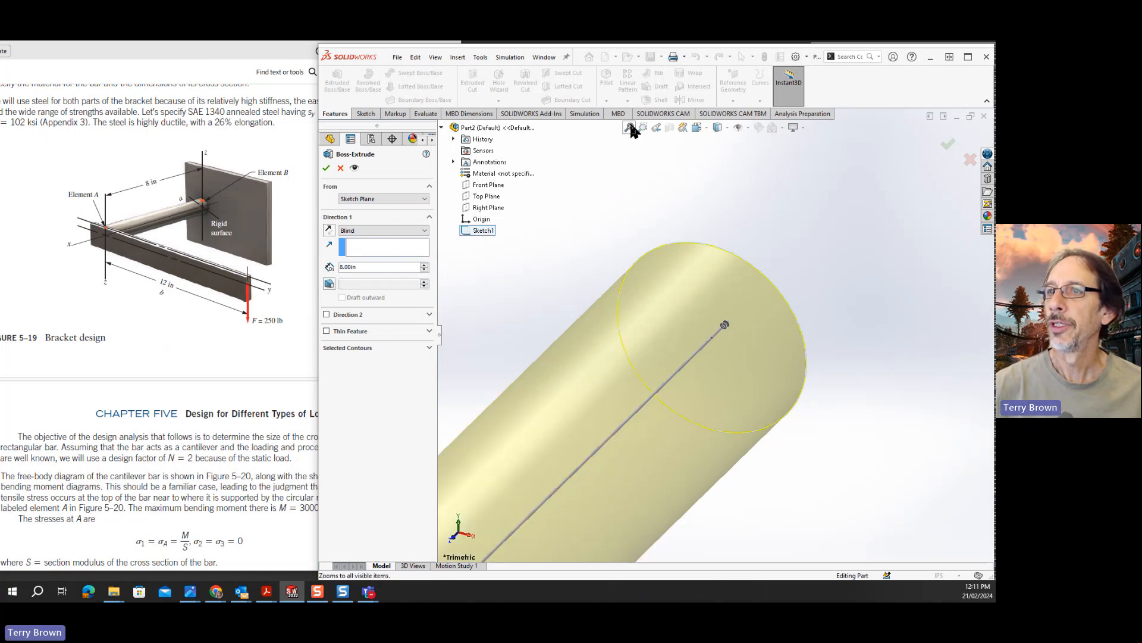
pyautogui.click(630, 127)
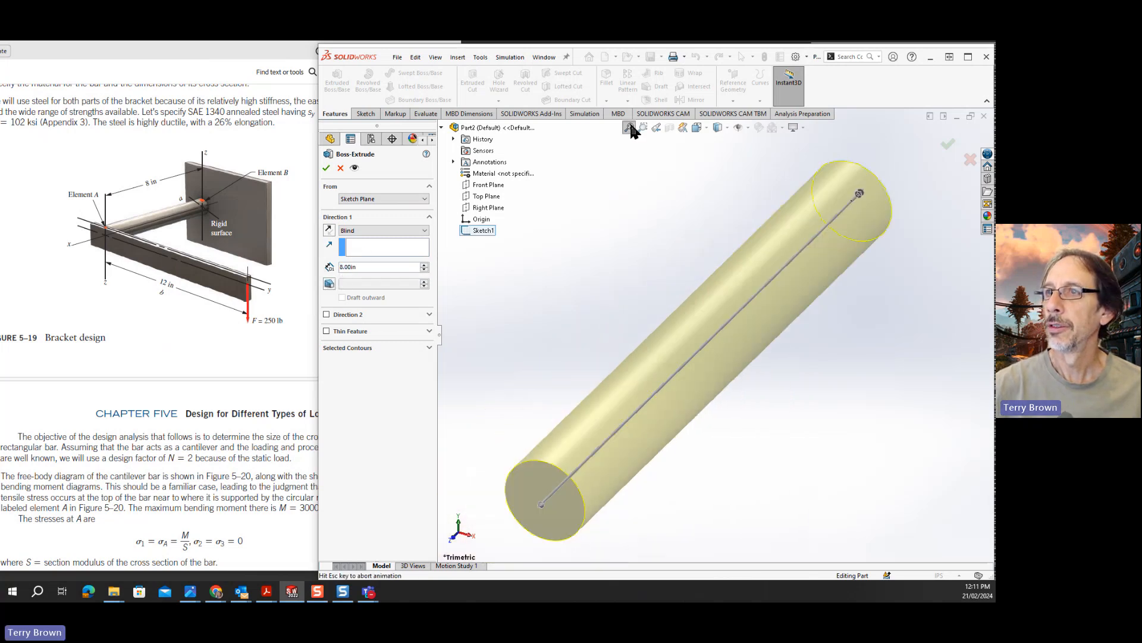
pyautogui.click(947, 145)
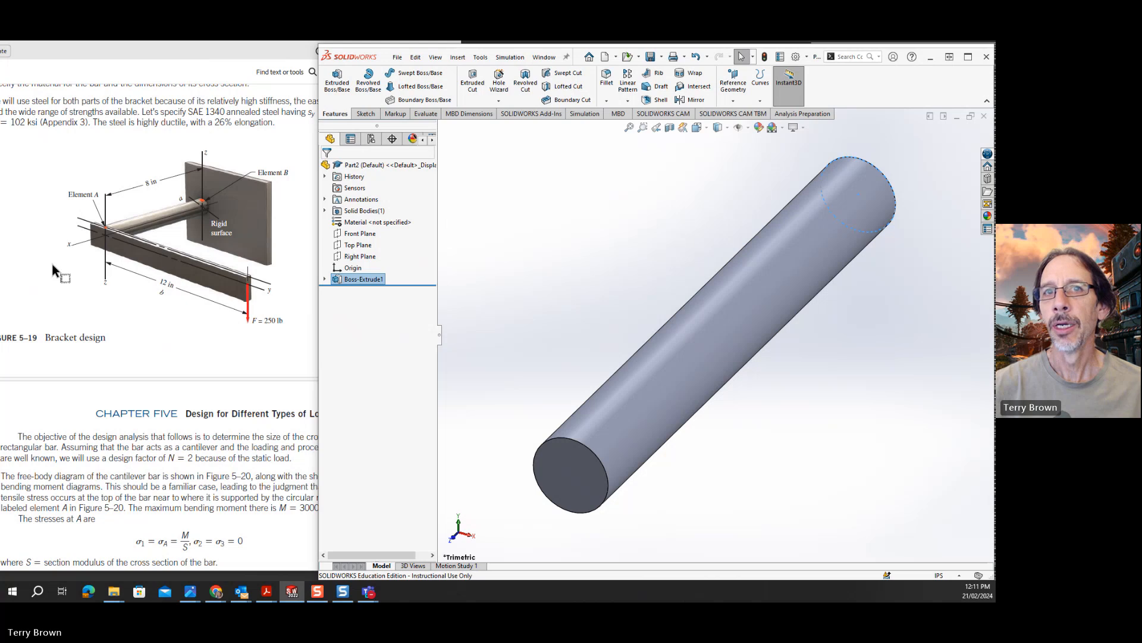
# - Start an Extruded Boss/Base on the rod's front end face and sketch a corner rectangle about 3.6 by 1.45 in enclosing the rod
pyautogui.click(331, 86)
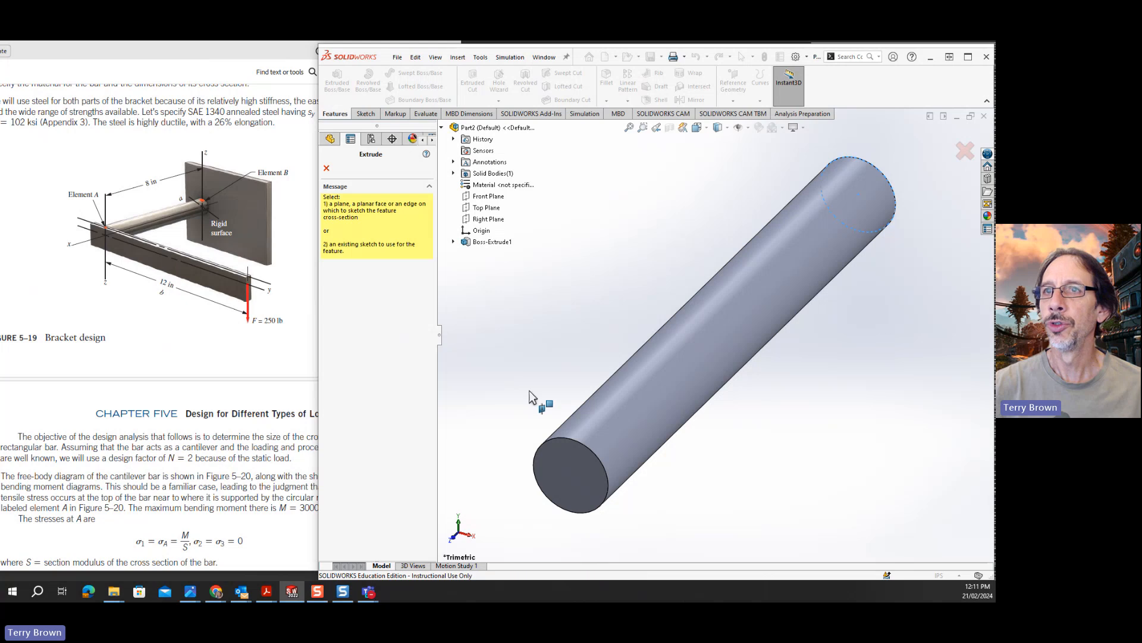
pyautogui.click(561, 464)
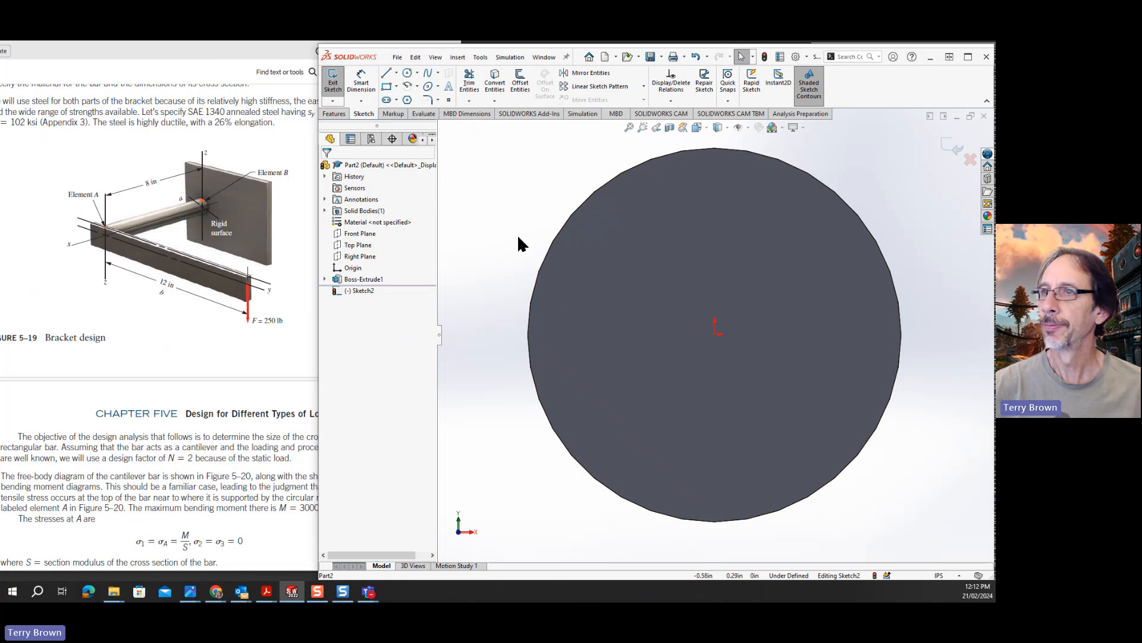
pyautogui.click(385, 89)
pyautogui.scroll(4, 907, 225)
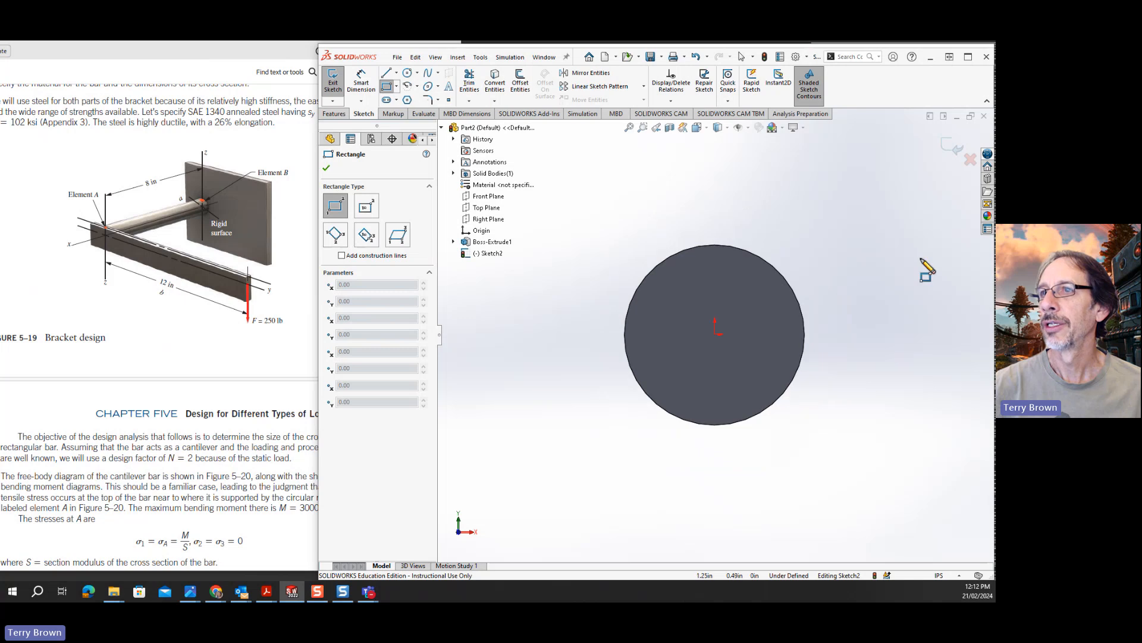
pyautogui.scroll(1, 959, 292)
pyautogui.scroll(-2, 957, 291)
pyautogui.scroll(3, 956, 290)
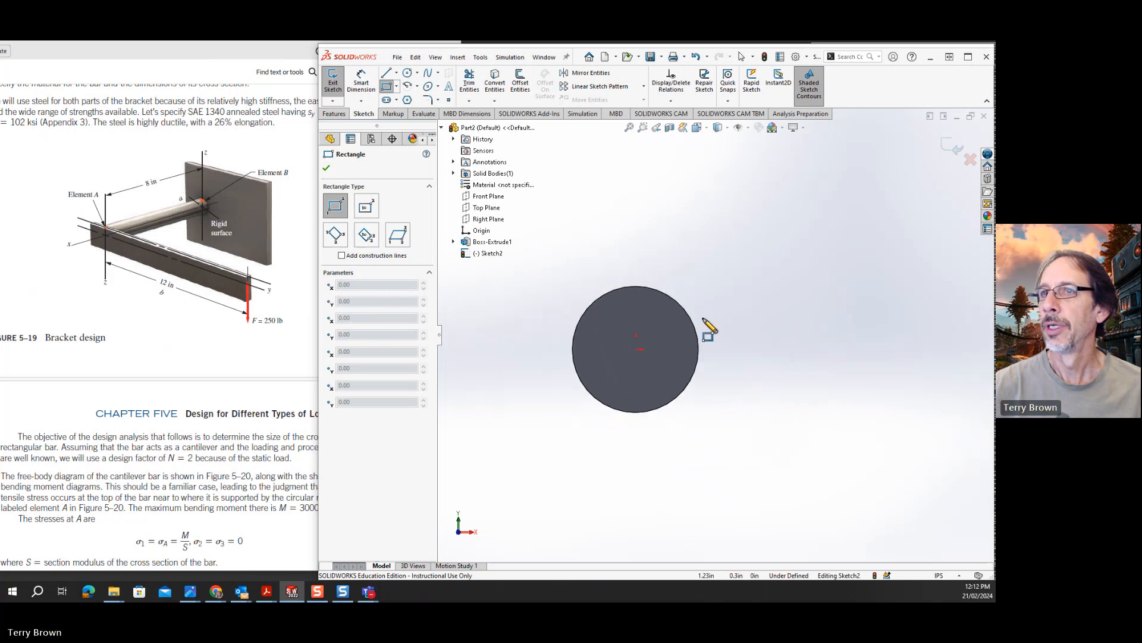
pyautogui.click(536, 269)
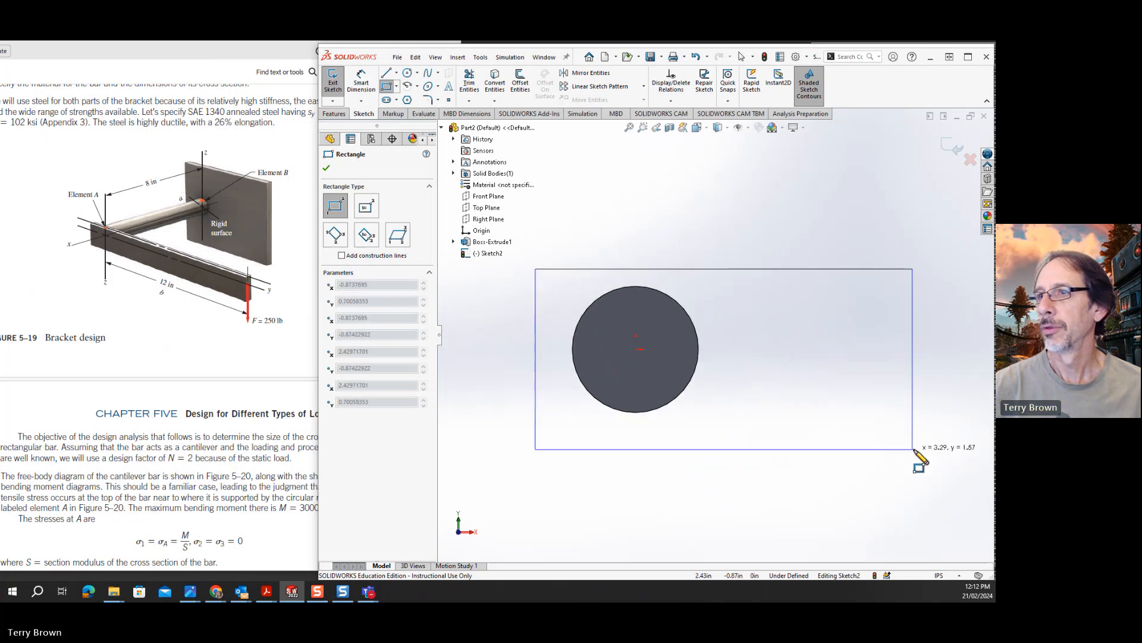
pyautogui.click(948, 435)
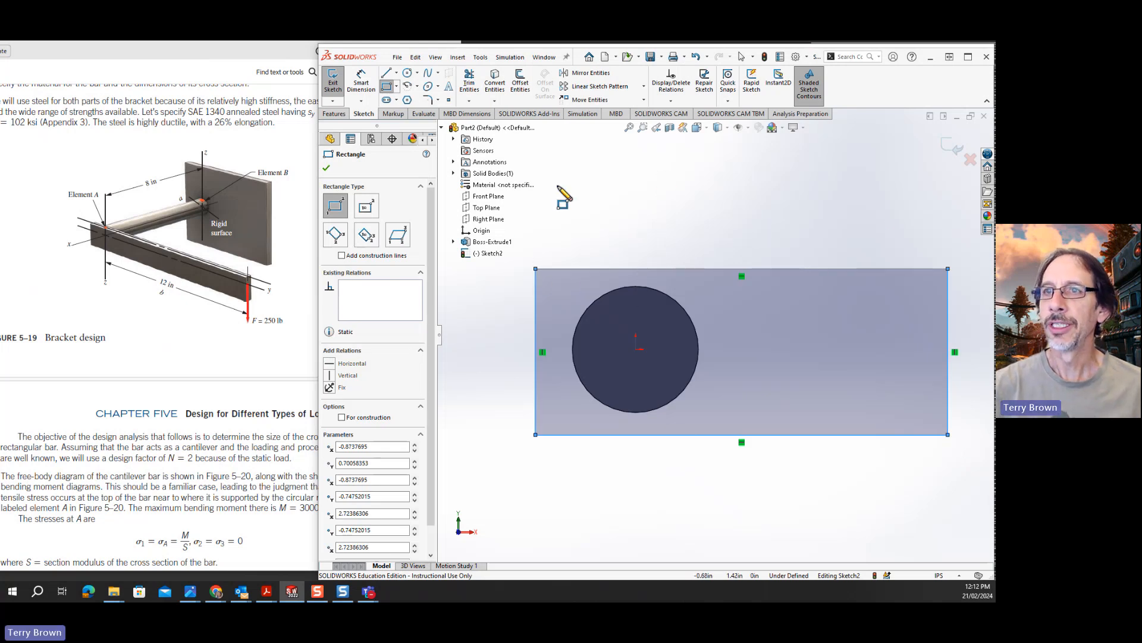
# - Draw a centerline from the origin to the midpoint of the rectangle's left edge and make it horizontal
pyautogui.click(396, 73)
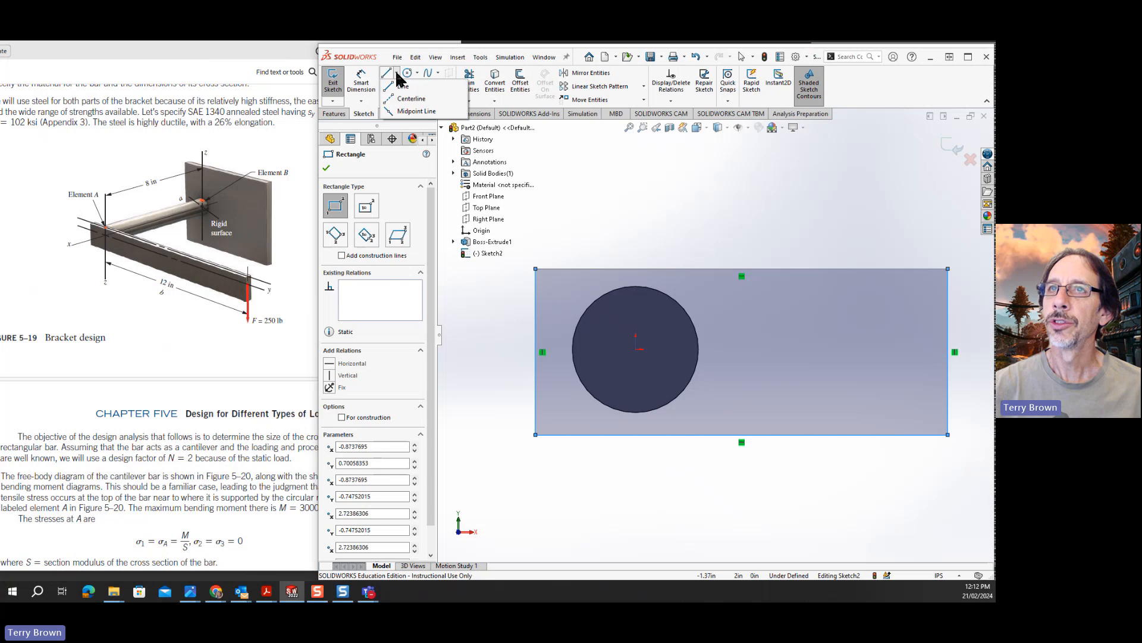
pyautogui.click(404, 99)
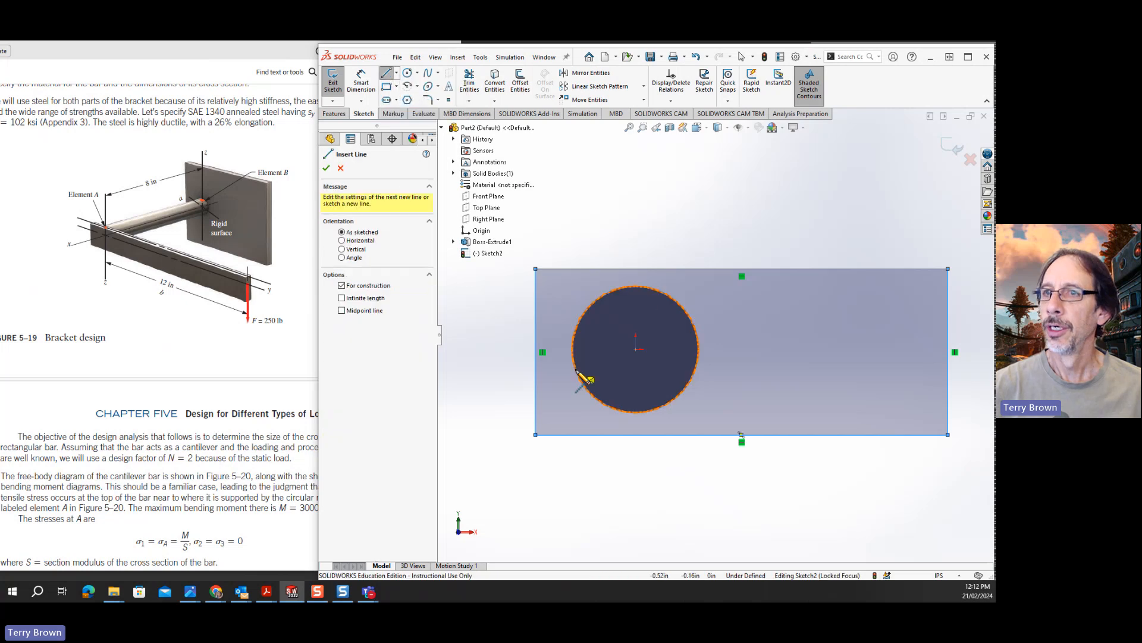
pyautogui.click(639, 349)
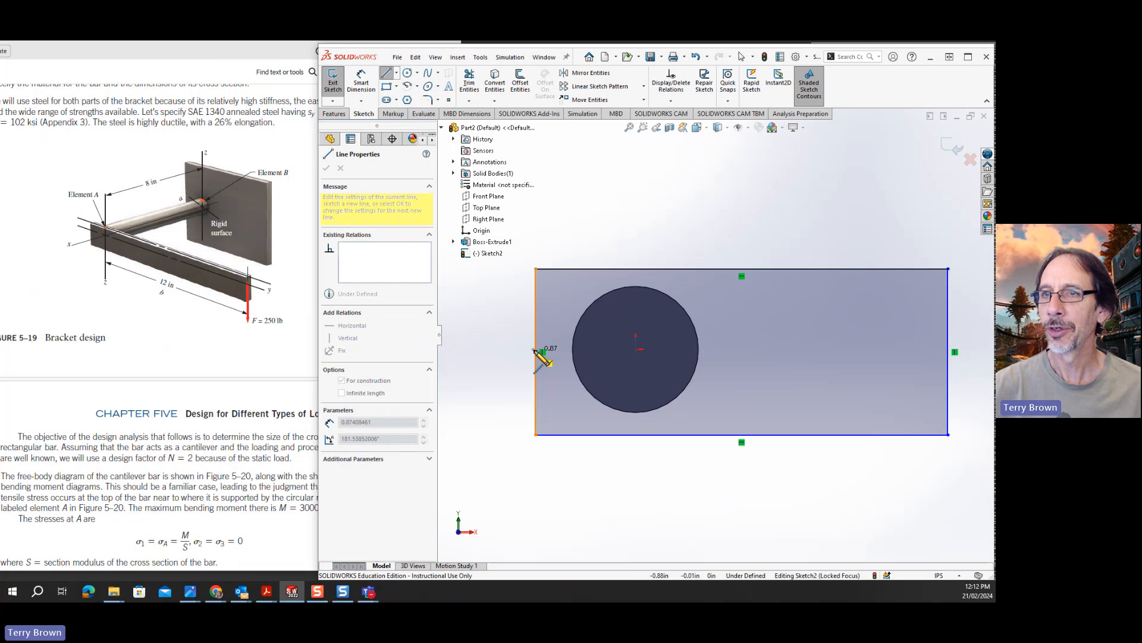
pyautogui.click(536, 352)
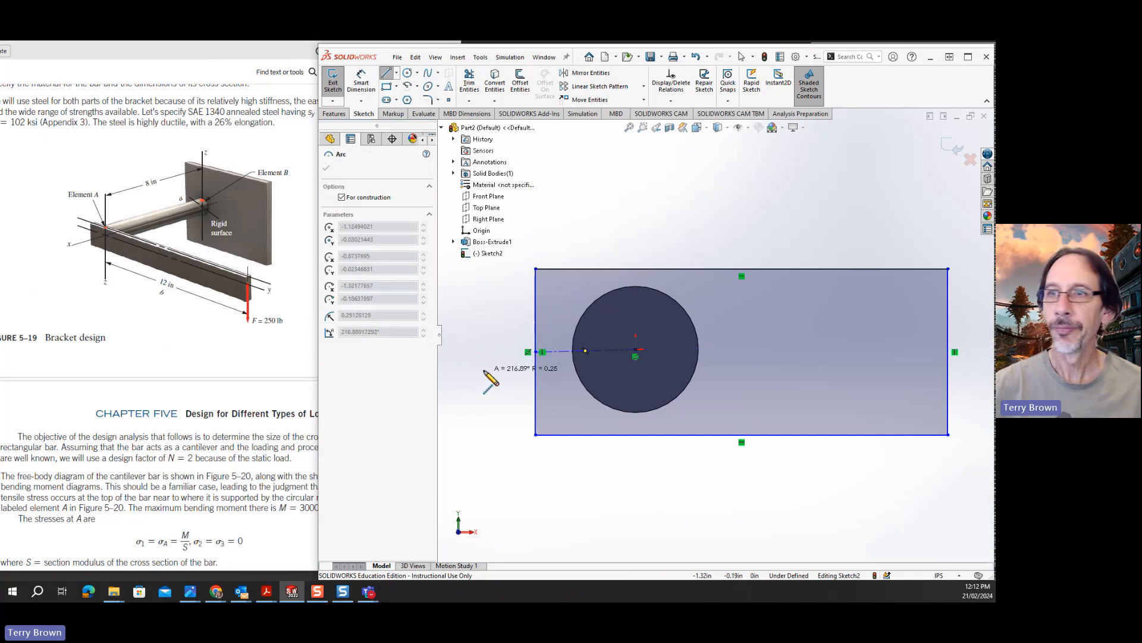
pyautogui.press('Escape')
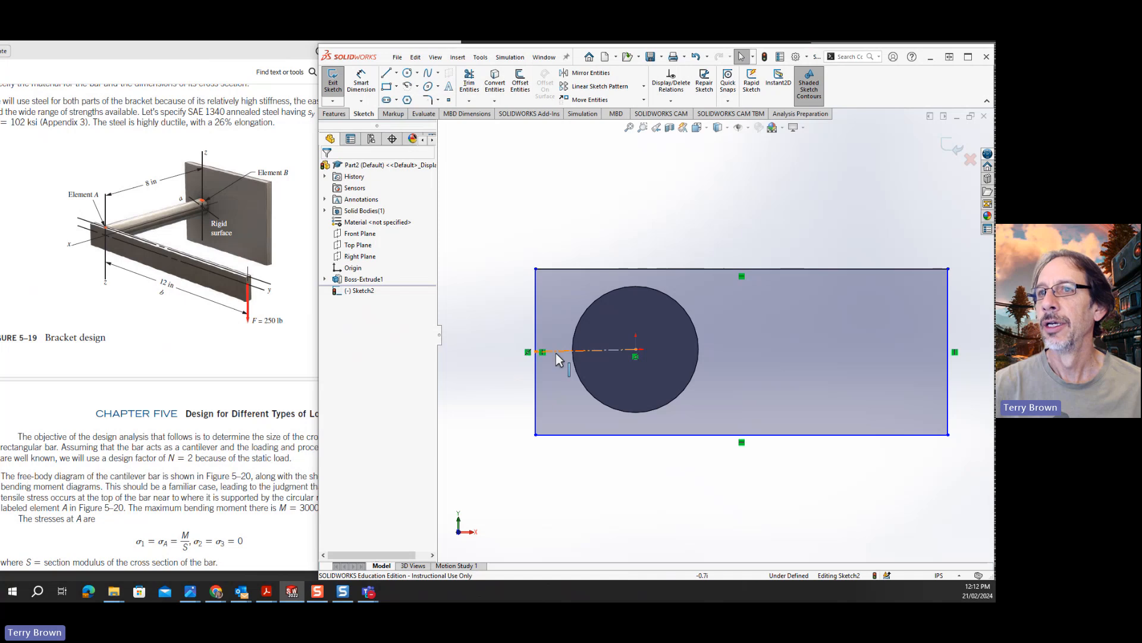
pyautogui.click(559, 351)
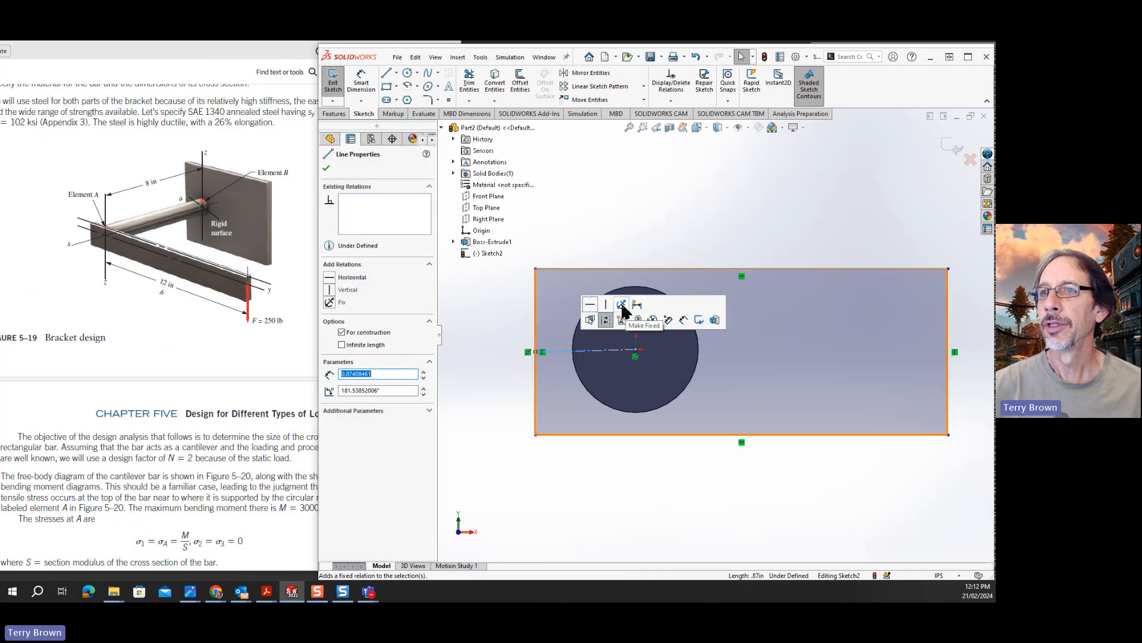
pyautogui.click(590, 305)
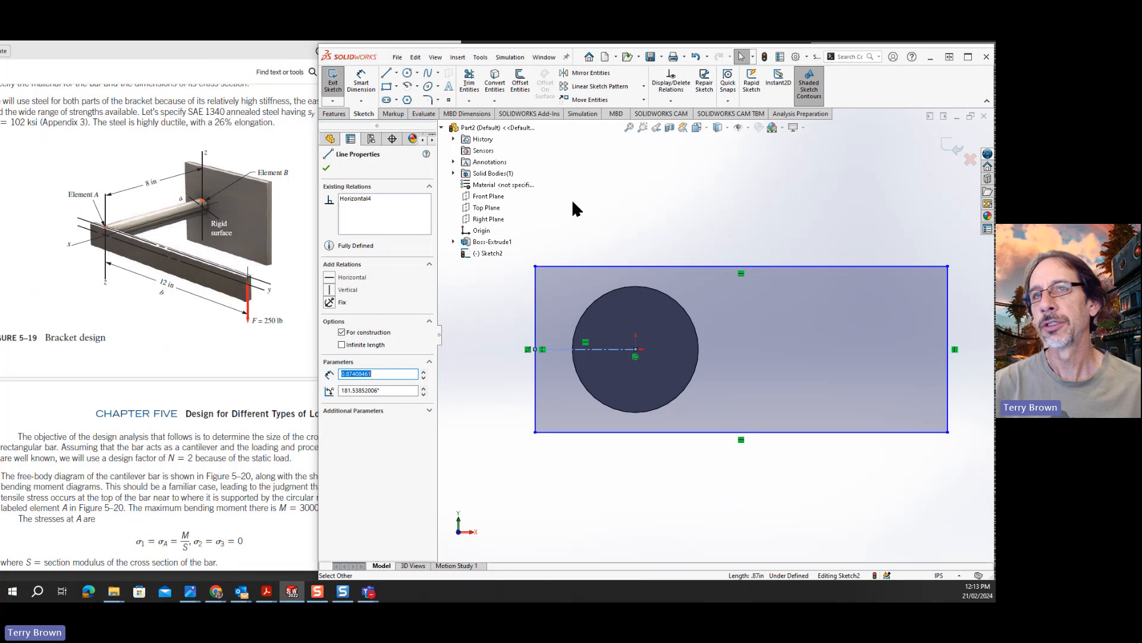
# - Dimension the rectangle's left edge to a height of 1.25 in, following the bar height calculated in the textbook
pyautogui.click(361, 86)
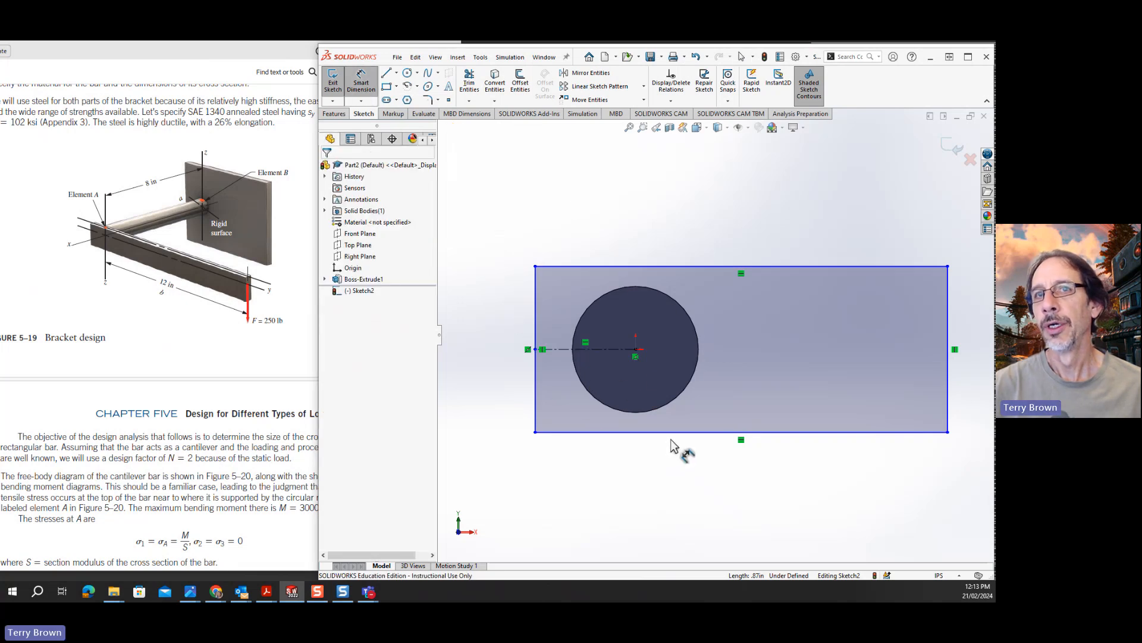
pyautogui.click(536, 291)
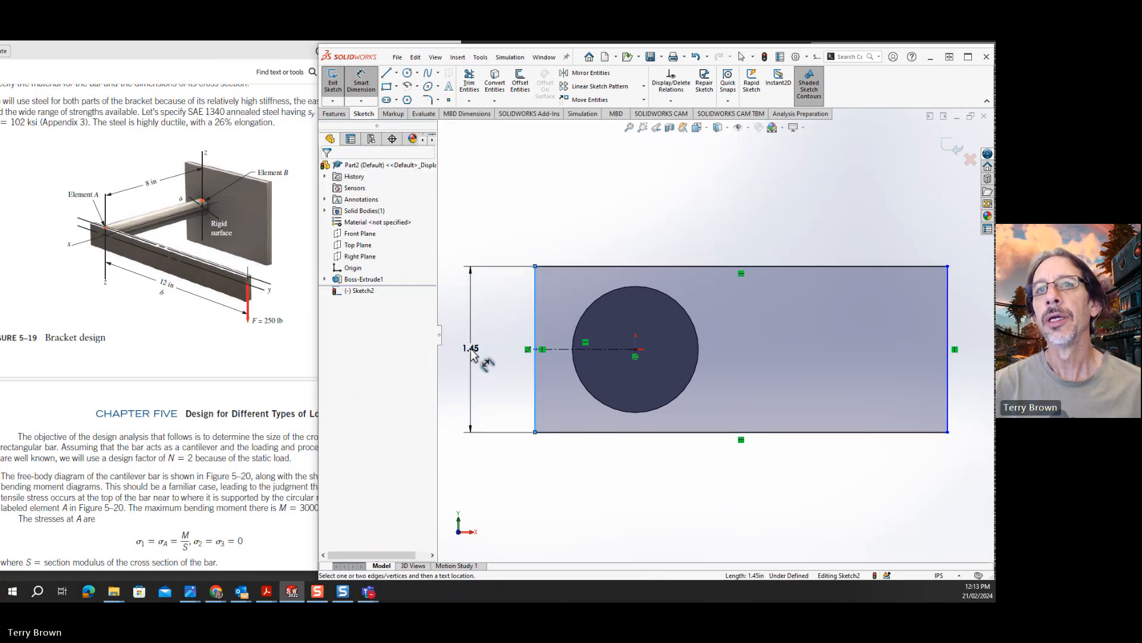
pyautogui.click(473, 357)
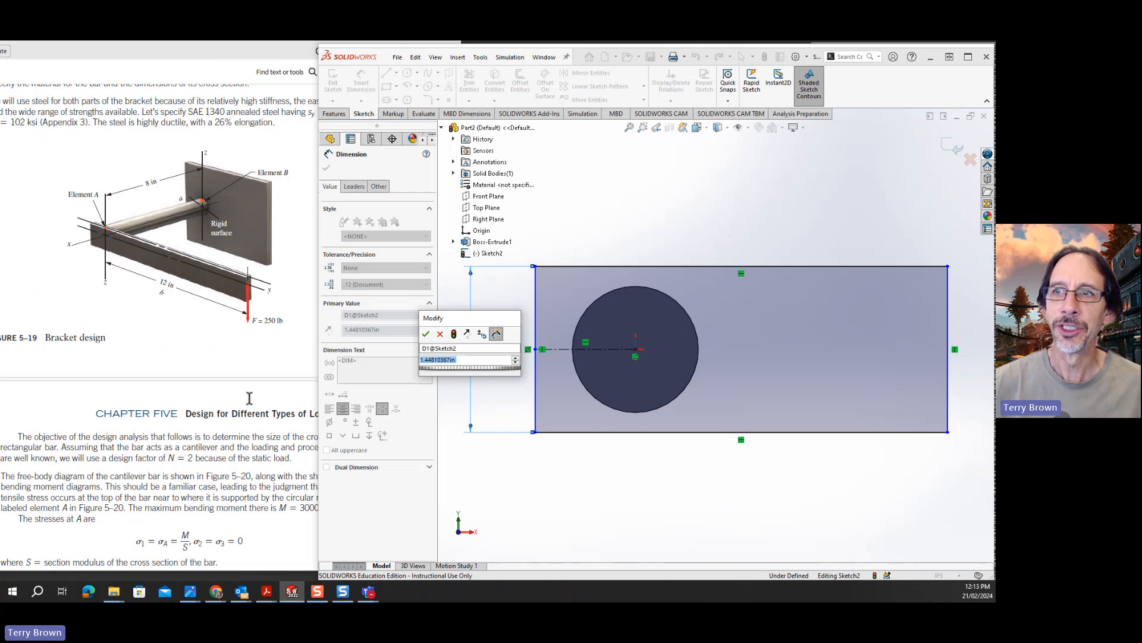
pyautogui.scroll(-10, 274, 430)
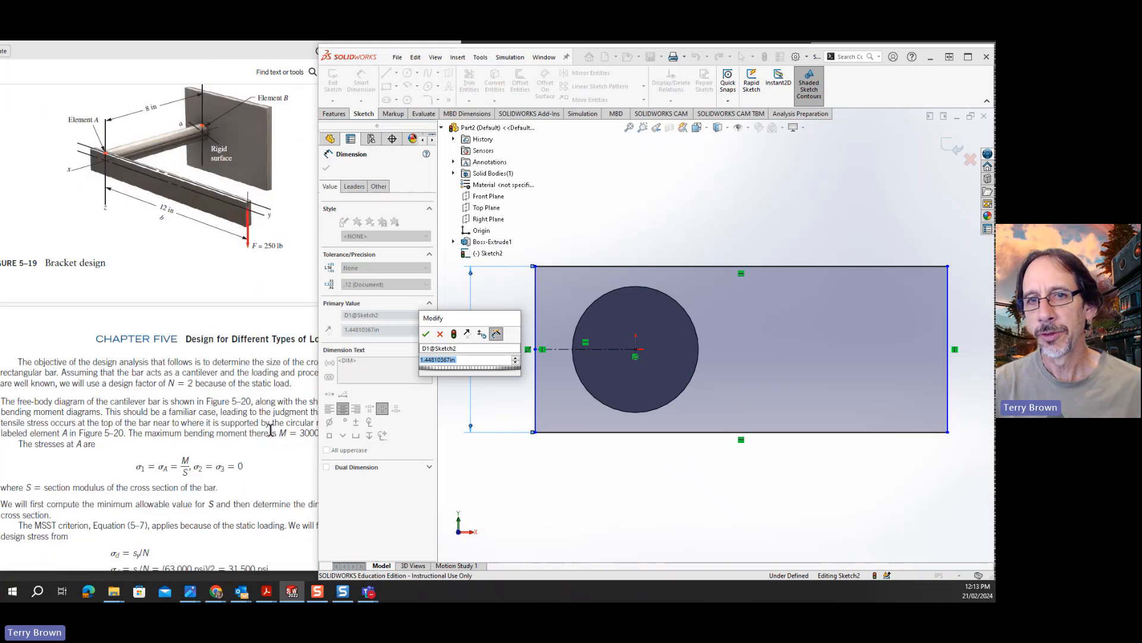
pyautogui.scroll(-3, 270, 430)
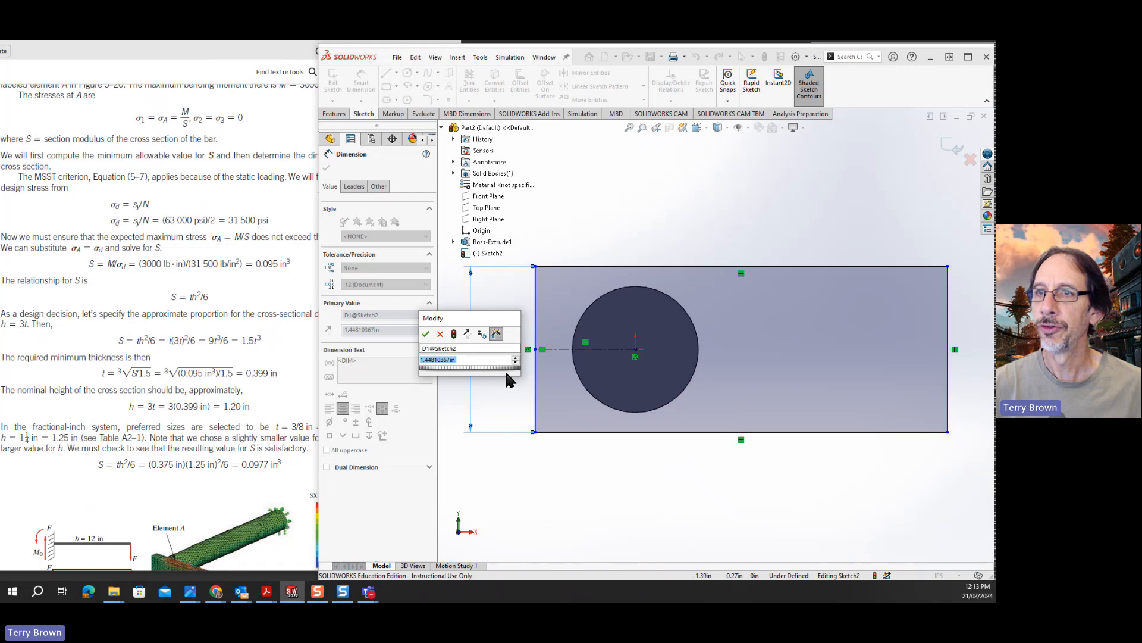
pyautogui.write('1.25')
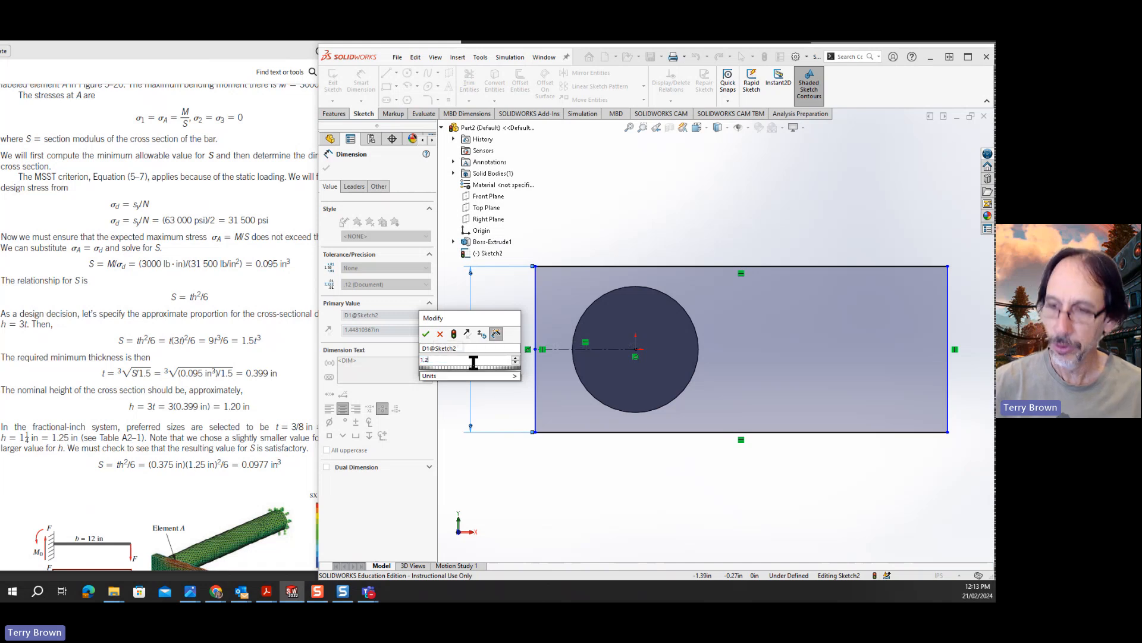
pyautogui.click(426, 334)
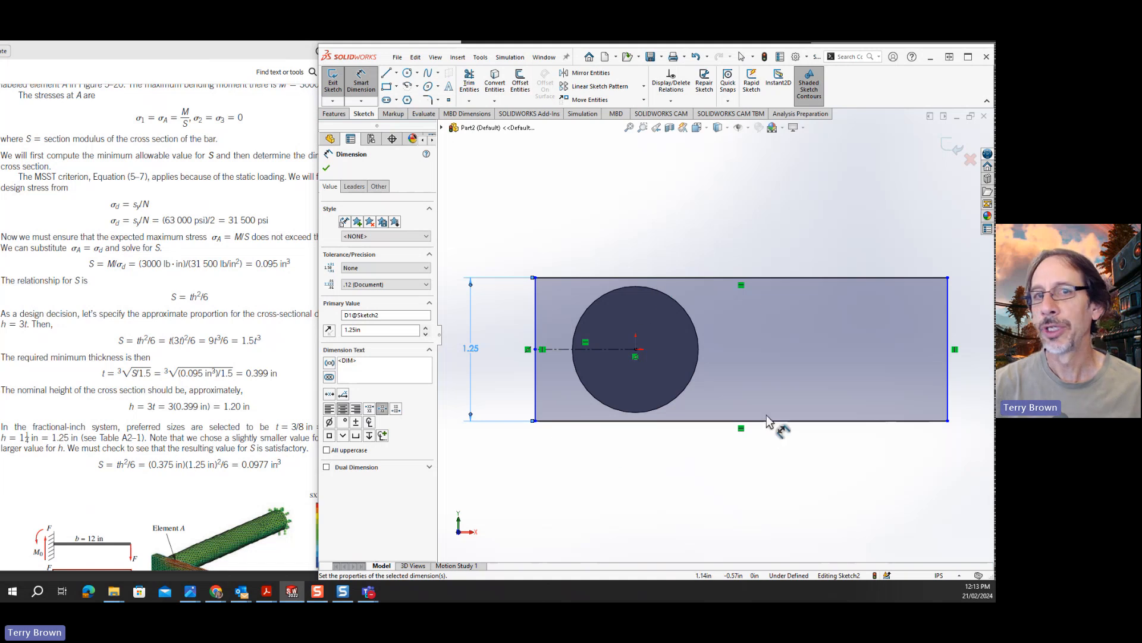
# - Return to the textbook's bracket figure and draw a vertical centerline across the rectangle between its upper and lower edges, beside the rod
pyautogui.scroll(10, 217, 383)
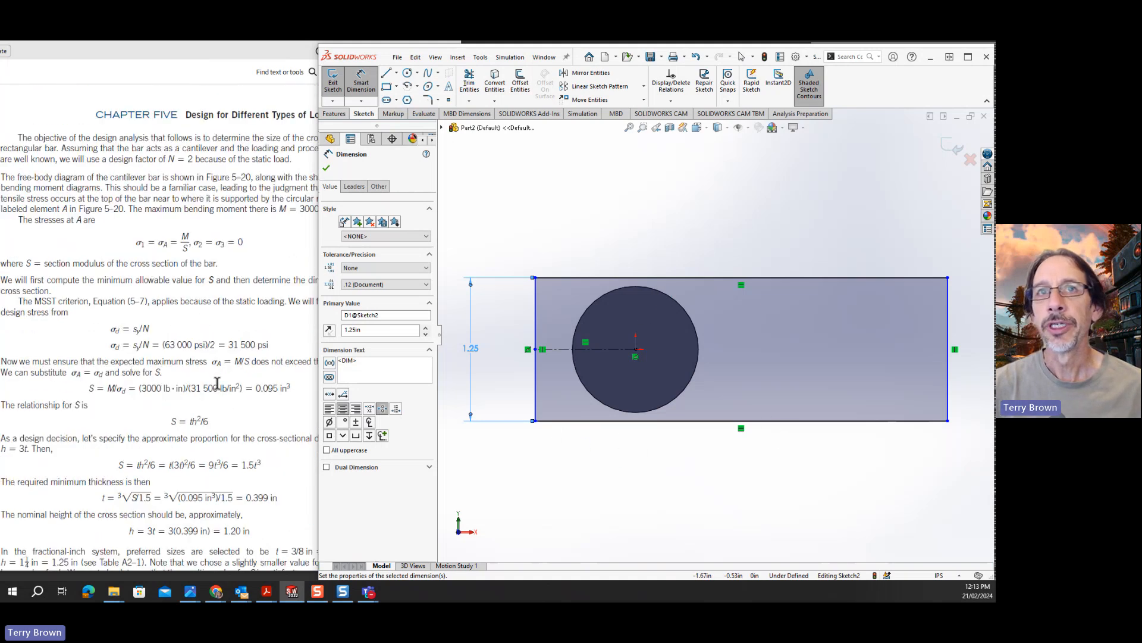
pyautogui.scroll(3, 217, 383)
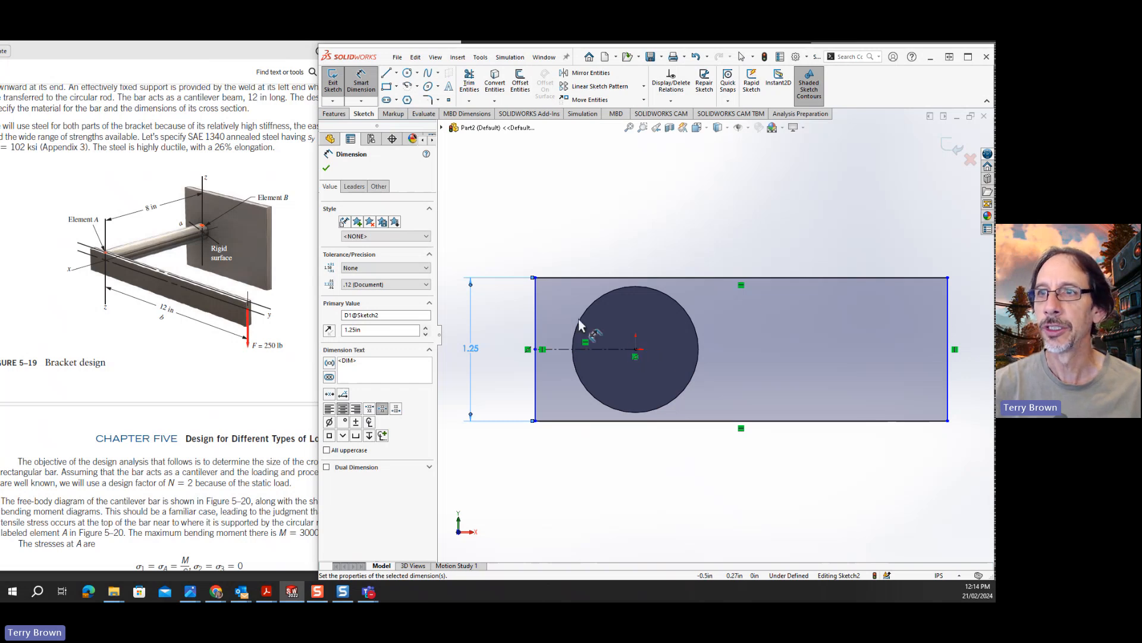
pyautogui.click(396, 73)
pyautogui.click(387, 102)
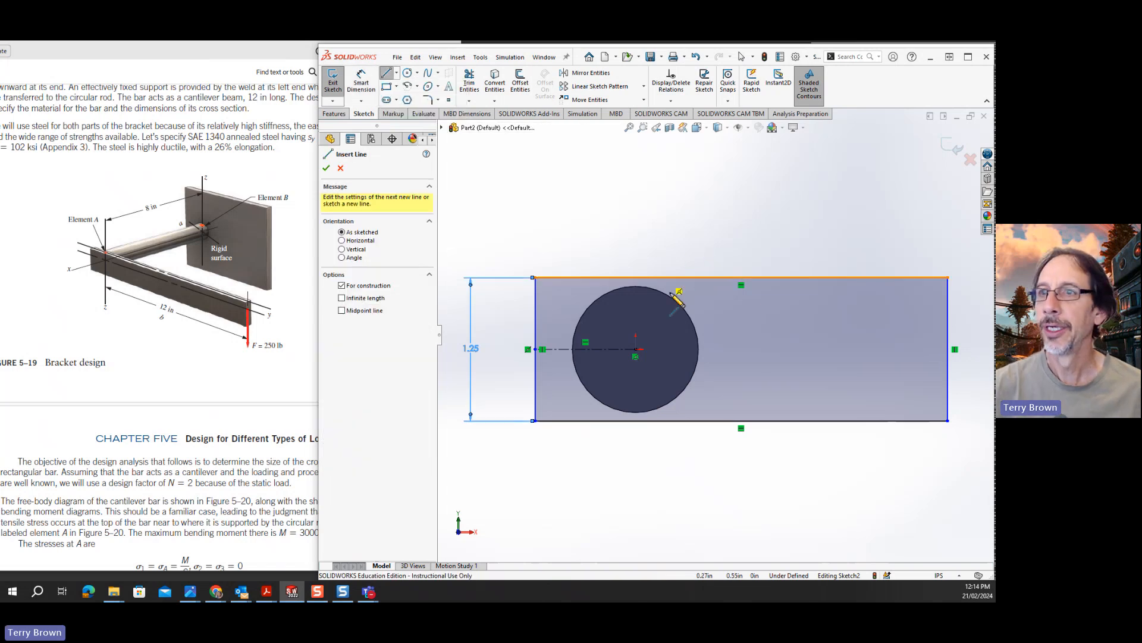
pyautogui.click(708, 277)
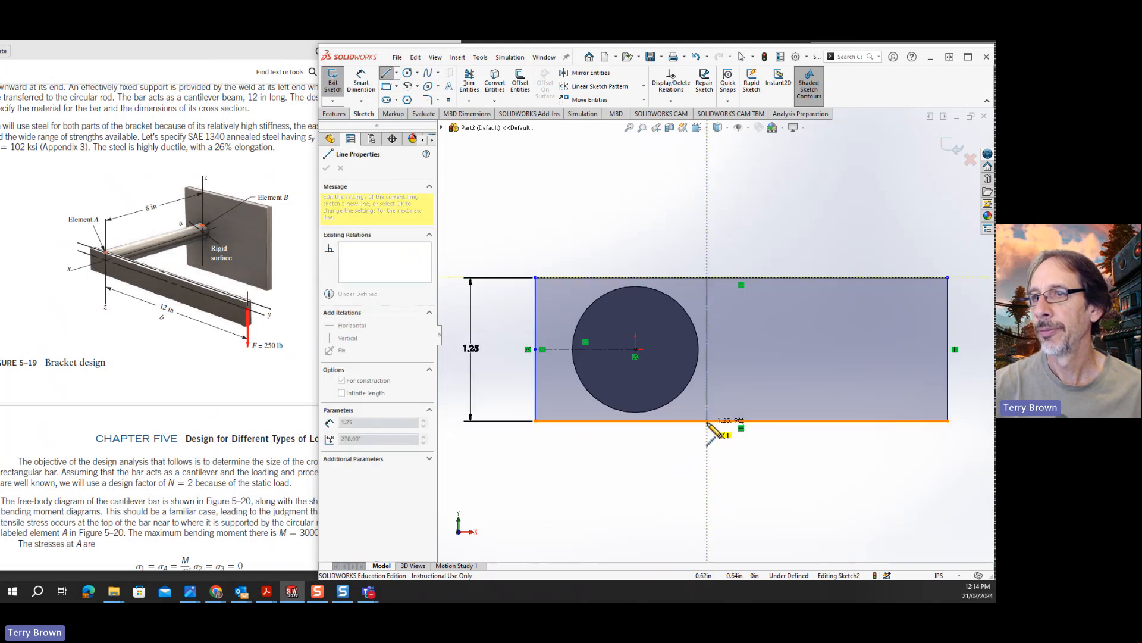
pyautogui.click(706, 421)
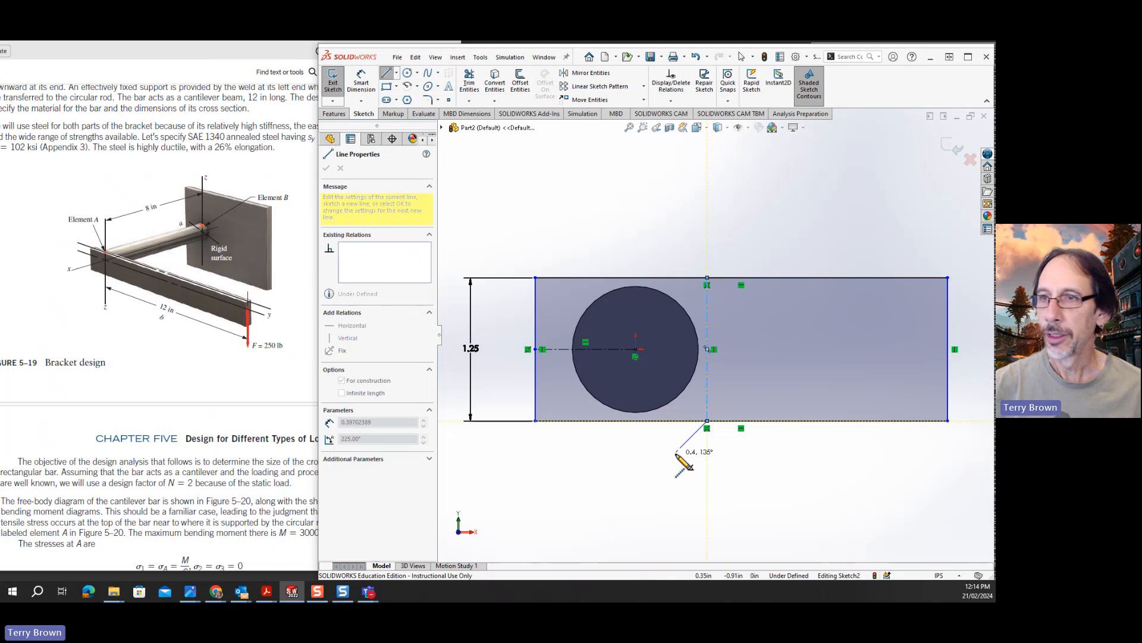
pyautogui.press('Escape')
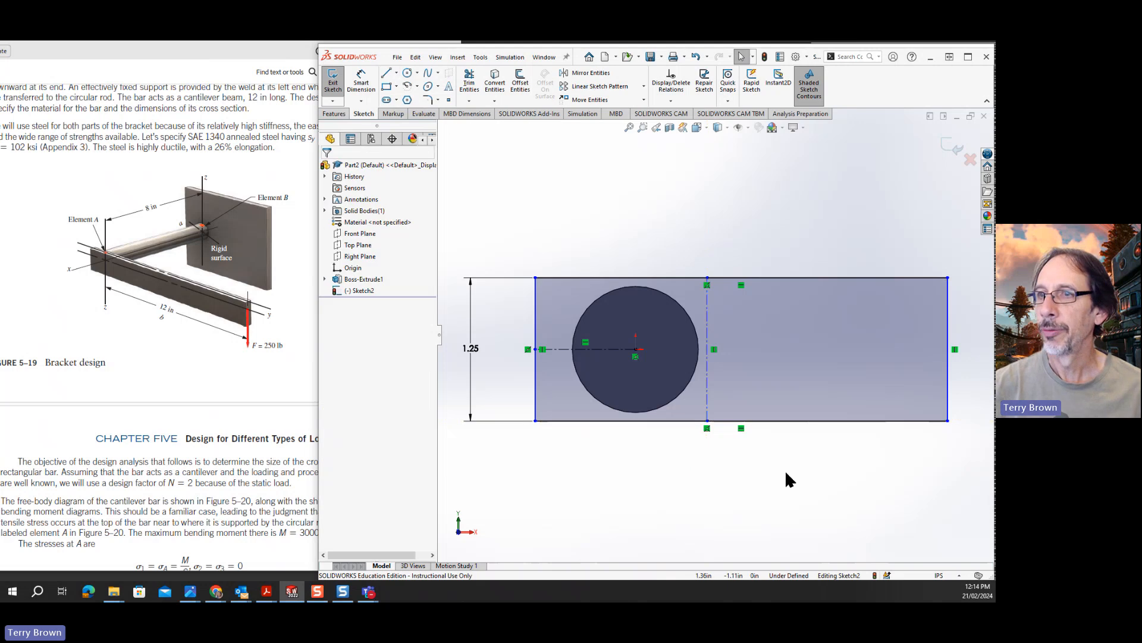
# - Add a Midpoint relation between the origin and the vertical centerline
pyautogui.click(636, 351)
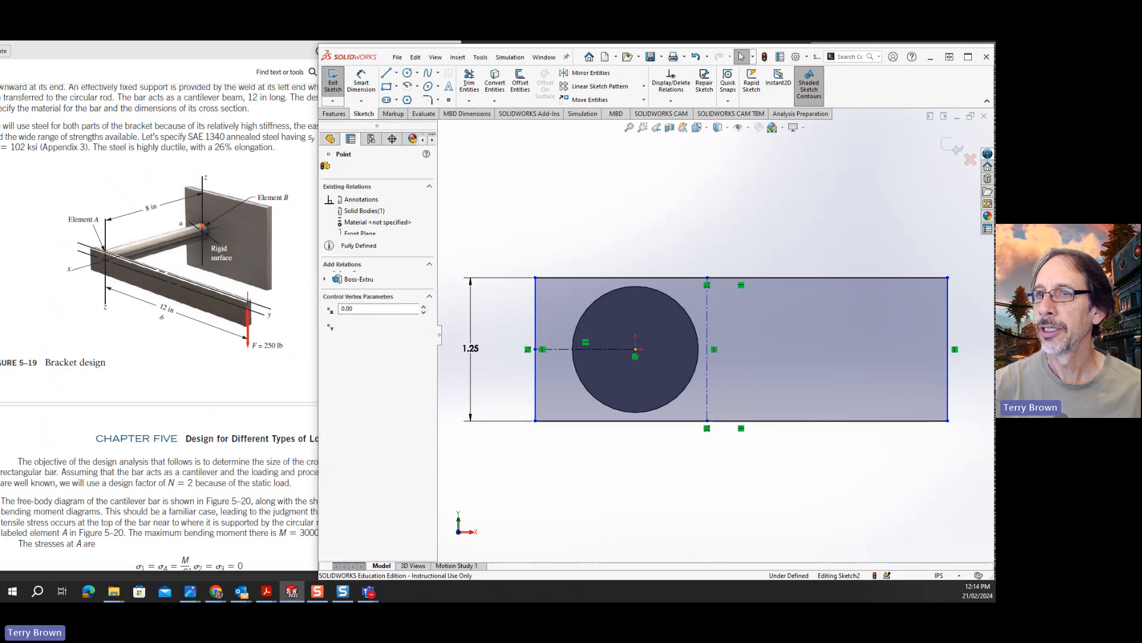
pyautogui.keyDown('ctrl'); pyautogui.click(708, 374); pyautogui.keyUp('ctrl')
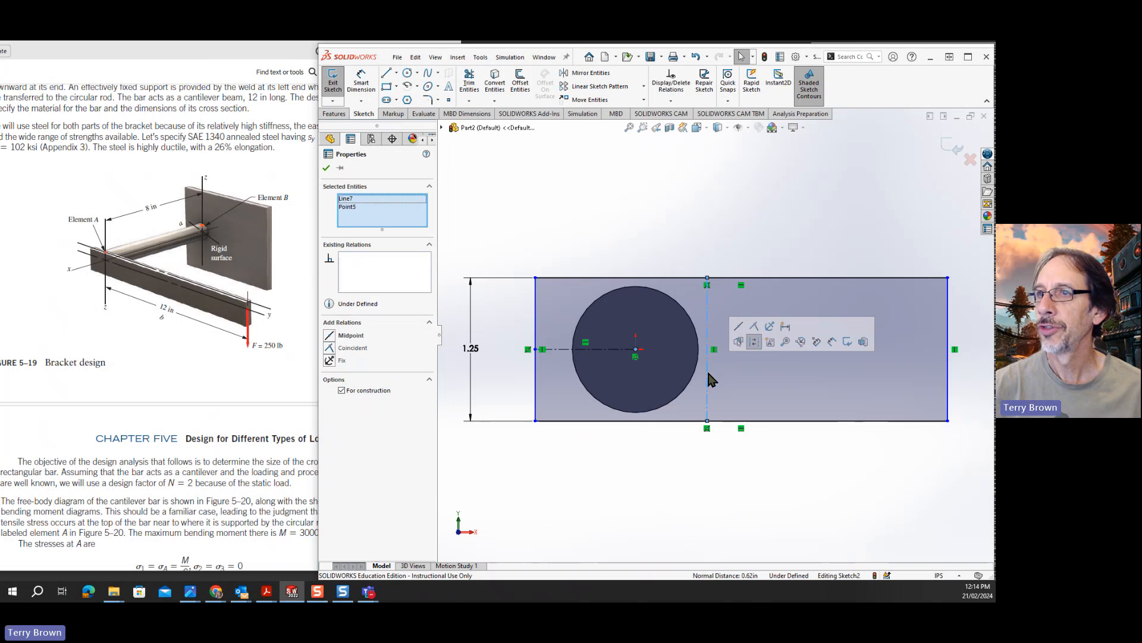
pyautogui.click(739, 329)
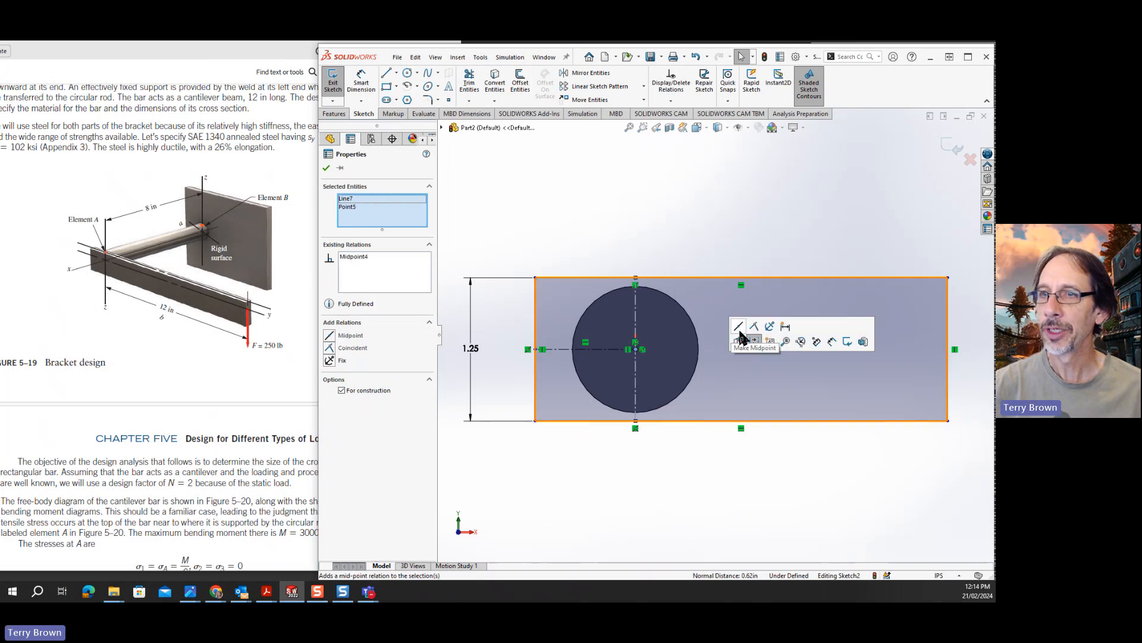
pyautogui.click(704, 455)
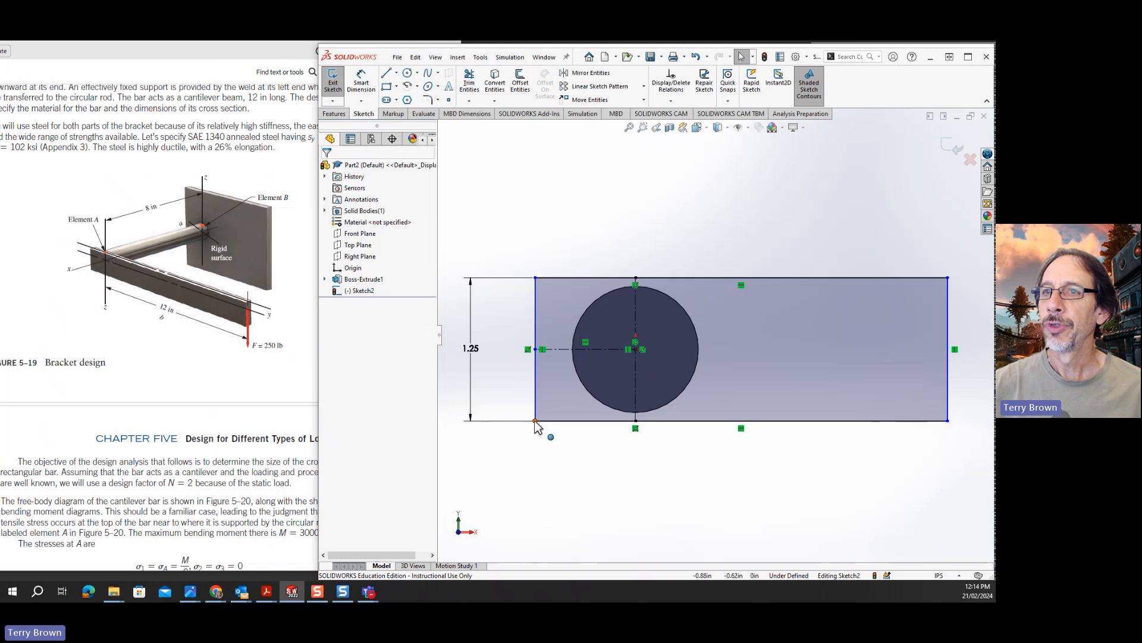
# - Move the rectangle's left edge to about 0.94 in and its right edge to about 2.51 in from the rod's center
pyautogui.moveTo(536, 423)
pyautogui.mouseDown()
pyautogui.moveTo(592, 439)
pyautogui.moveTo(522, 432)
pyautogui.moveTo(744, 434)
pyautogui.moveTo(483, 326)
pyautogui.moveTo(634, 424)
pyautogui.moveTo(528, 420)
pyautogui.mouseUp()
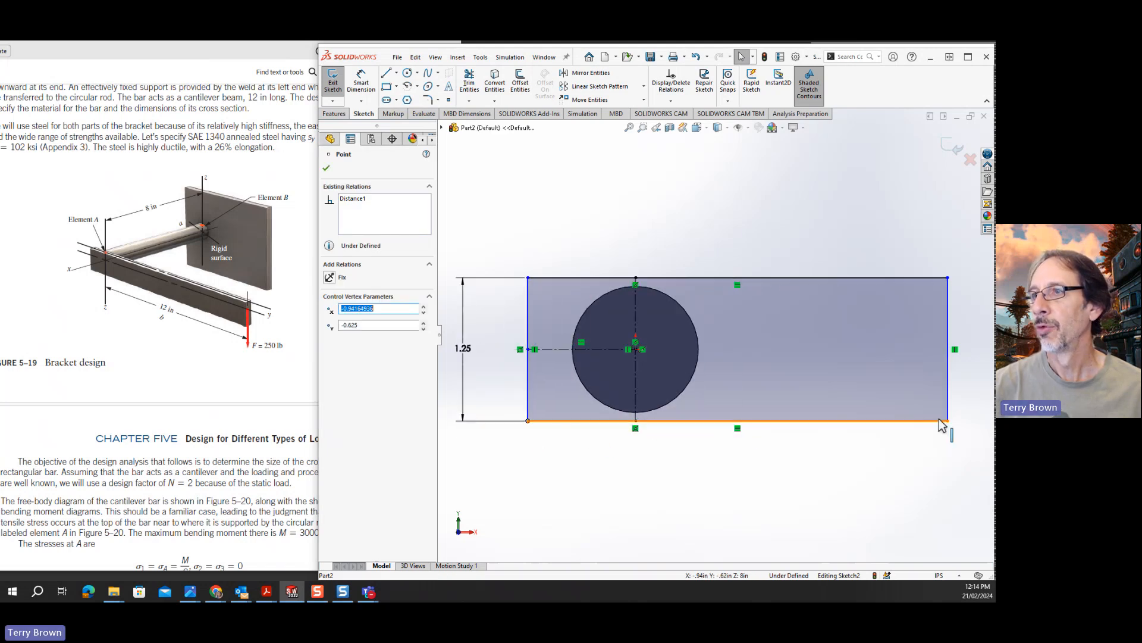
pyautogui.moveTo(949, 423); pyautogui.dragTo(924, 422)
pyautogui.click(708, 503)
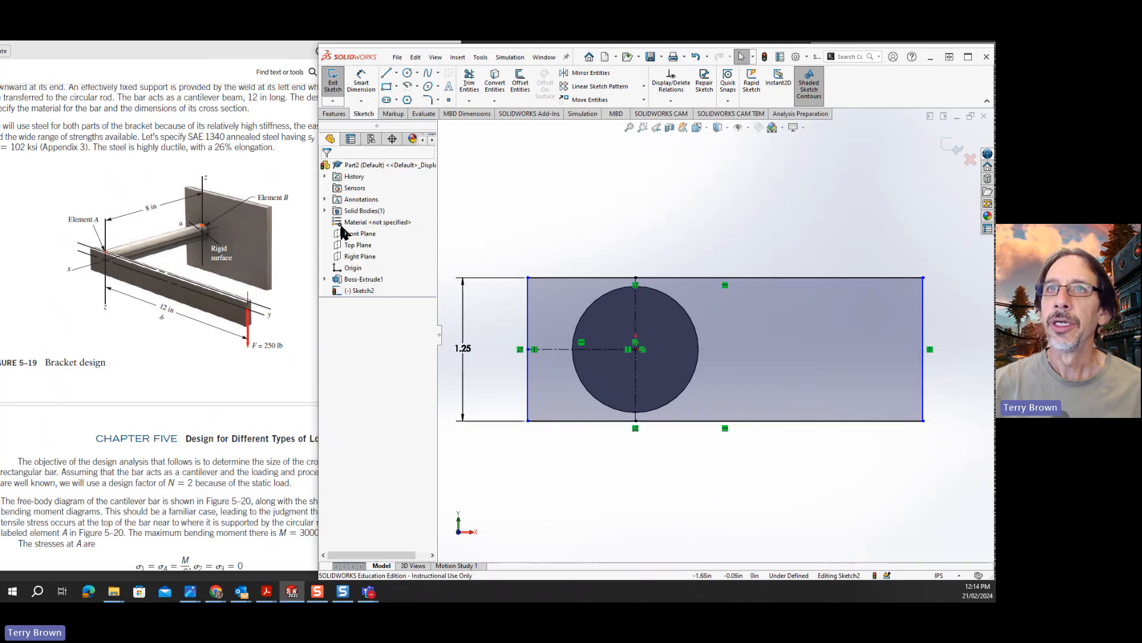
# - Dimension the distance from the vertical centerline to the rectangle's right edge as 12 in
pyautogui.click(361, 83)
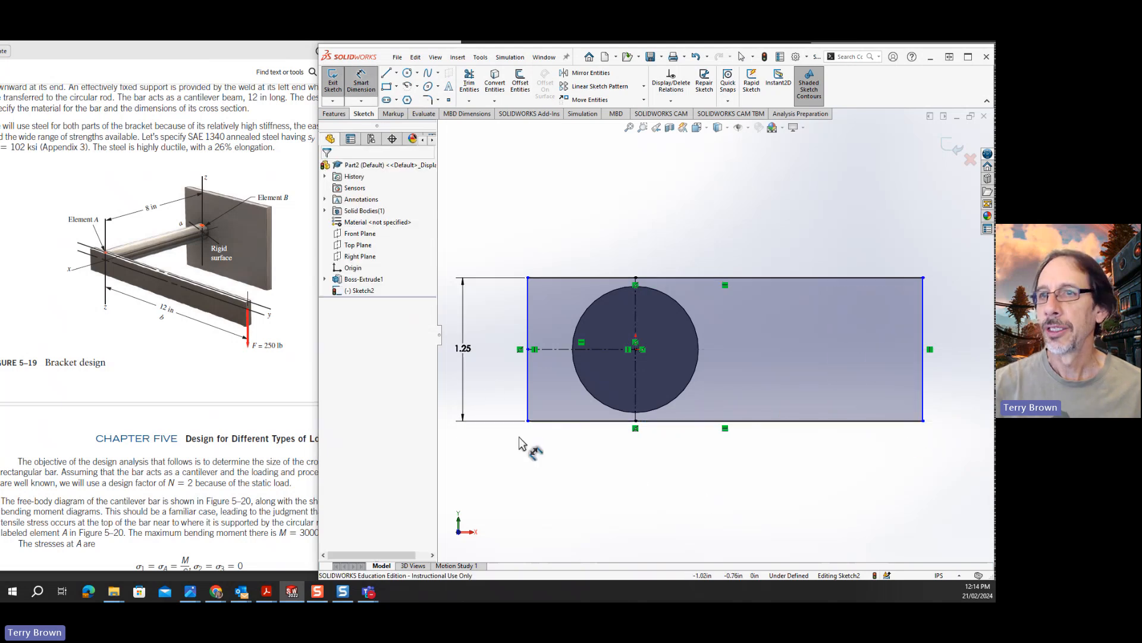
pyautogui.click(635, 387)
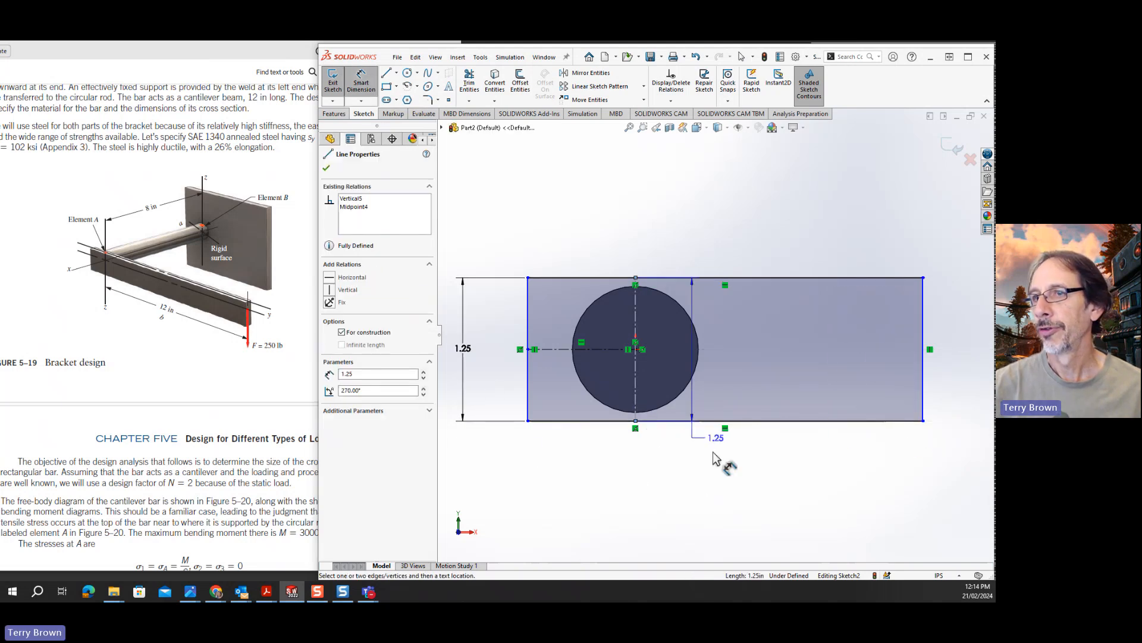
pyautogui.click(923, 397)
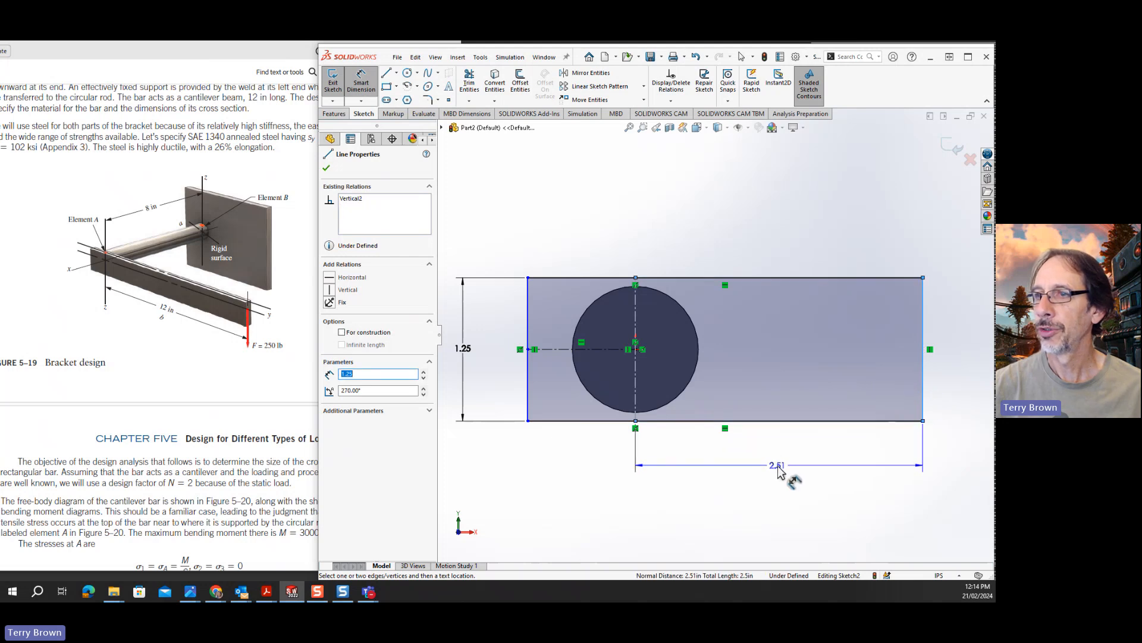
pyautogui.click(785, 468)
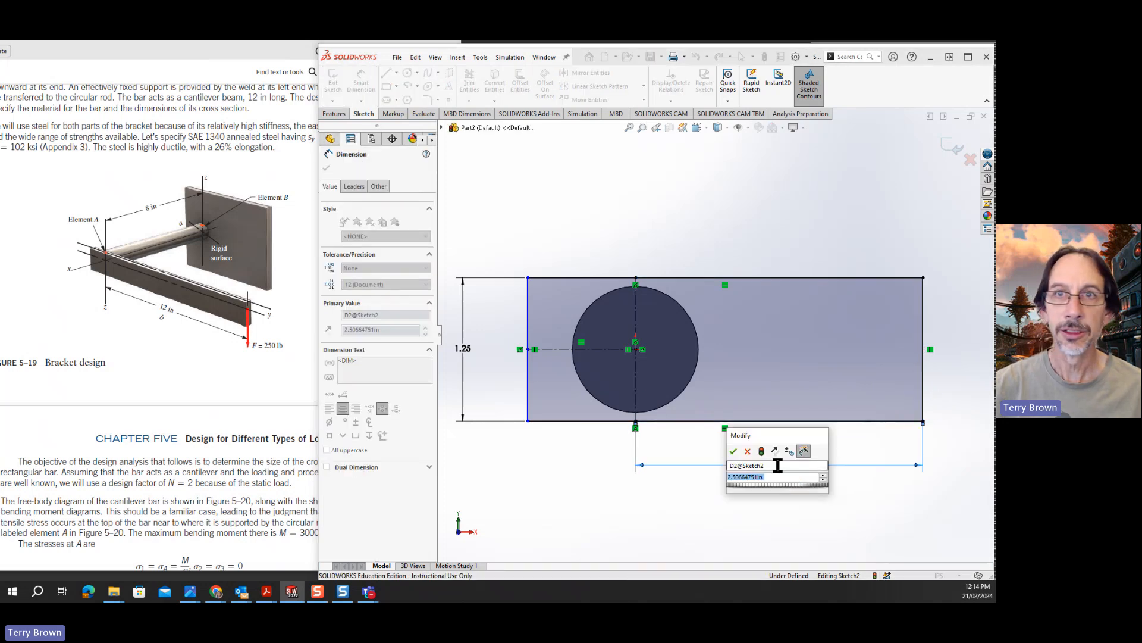
pyautogui.write('12')
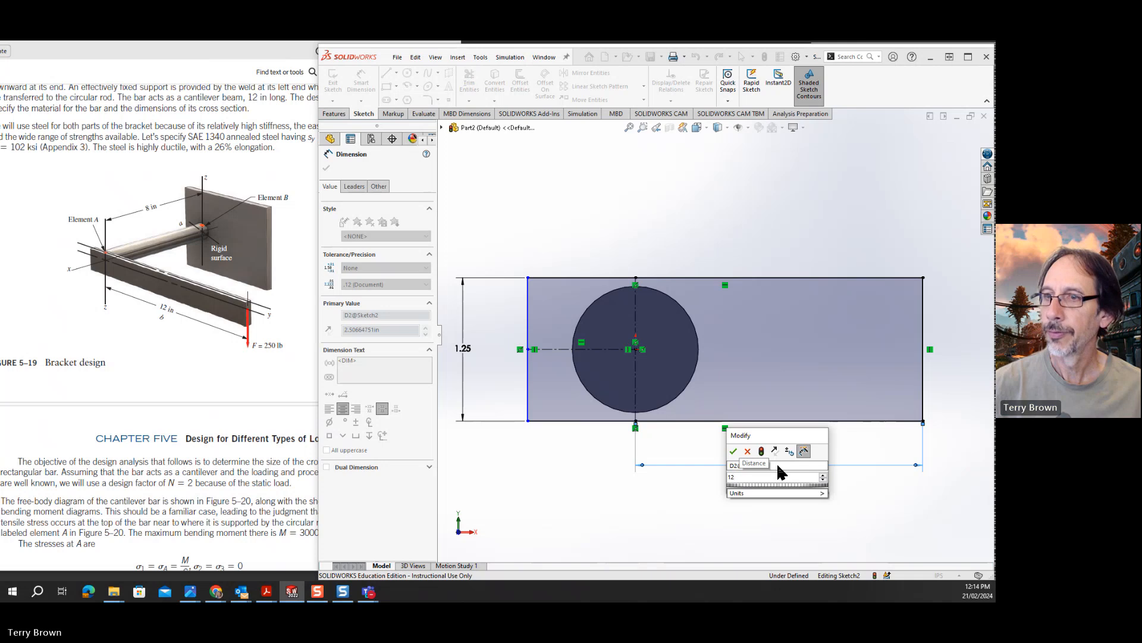
pyautogui.press('Return')
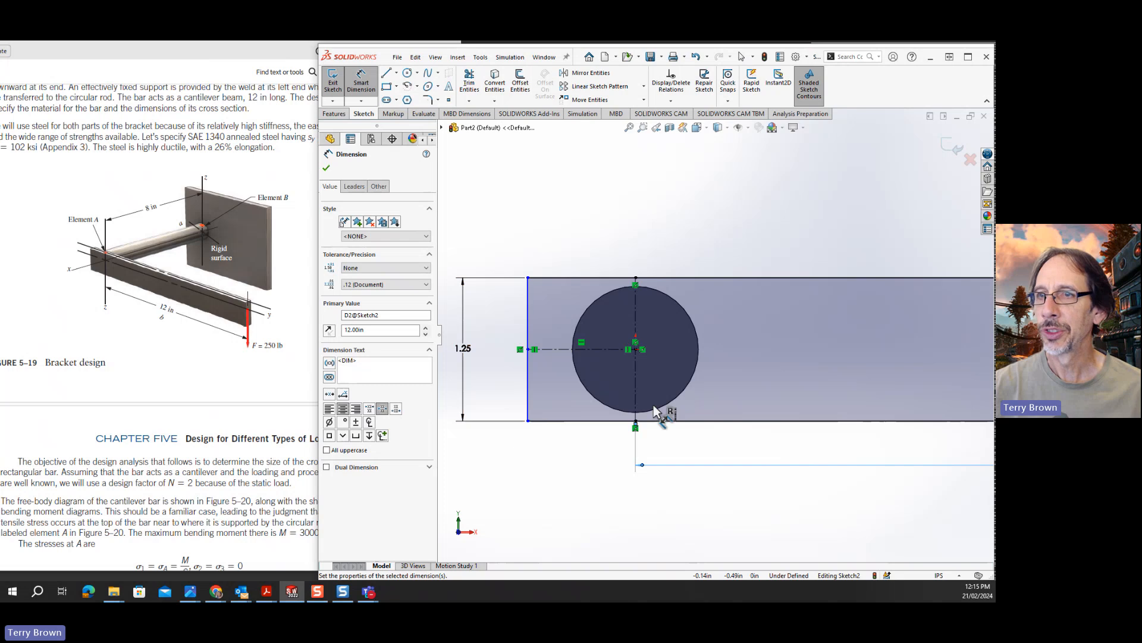
# - Dimension the distance from the vertical centerline to the rectangle's left edge as 1 in
pyautogui.click(635, 397)
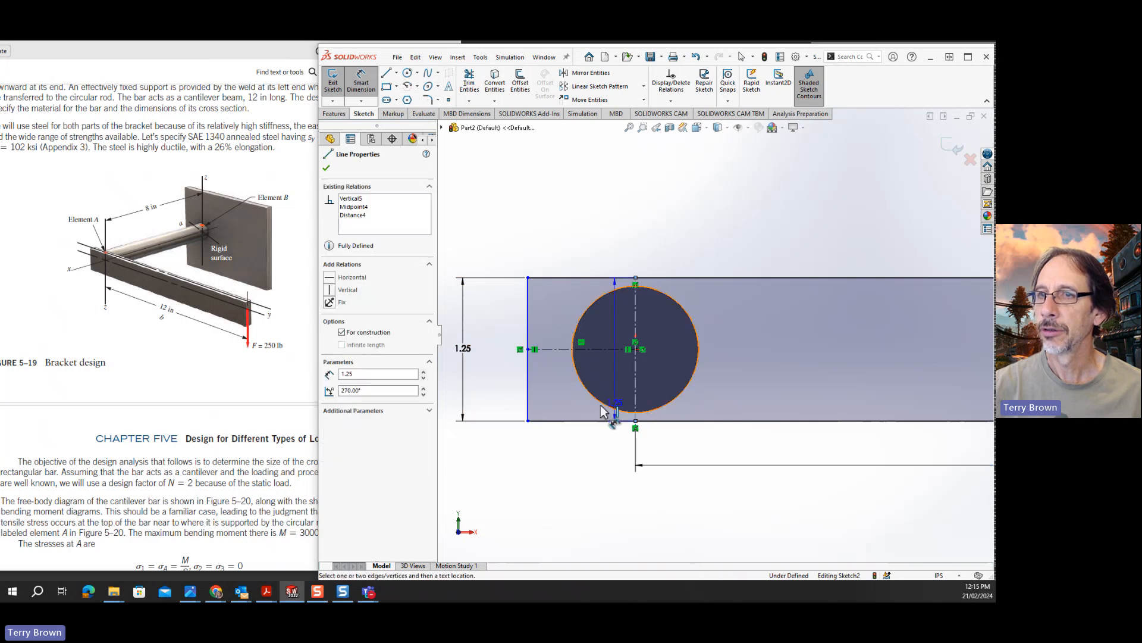
pyautogui.click(528, 398)
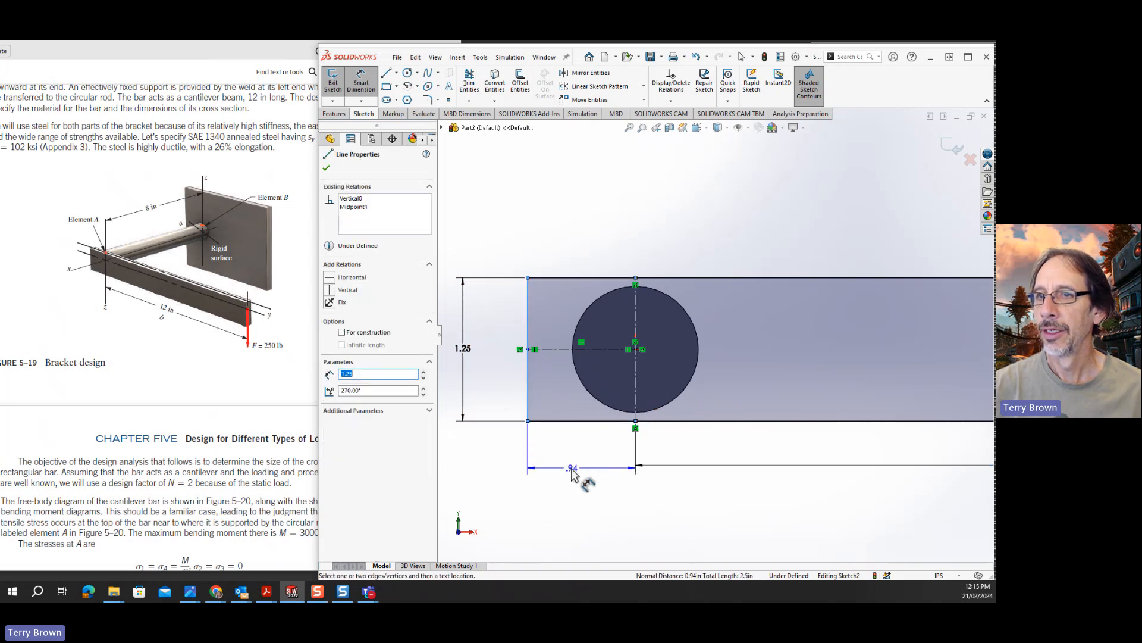
pyautogui.click(591, 477)
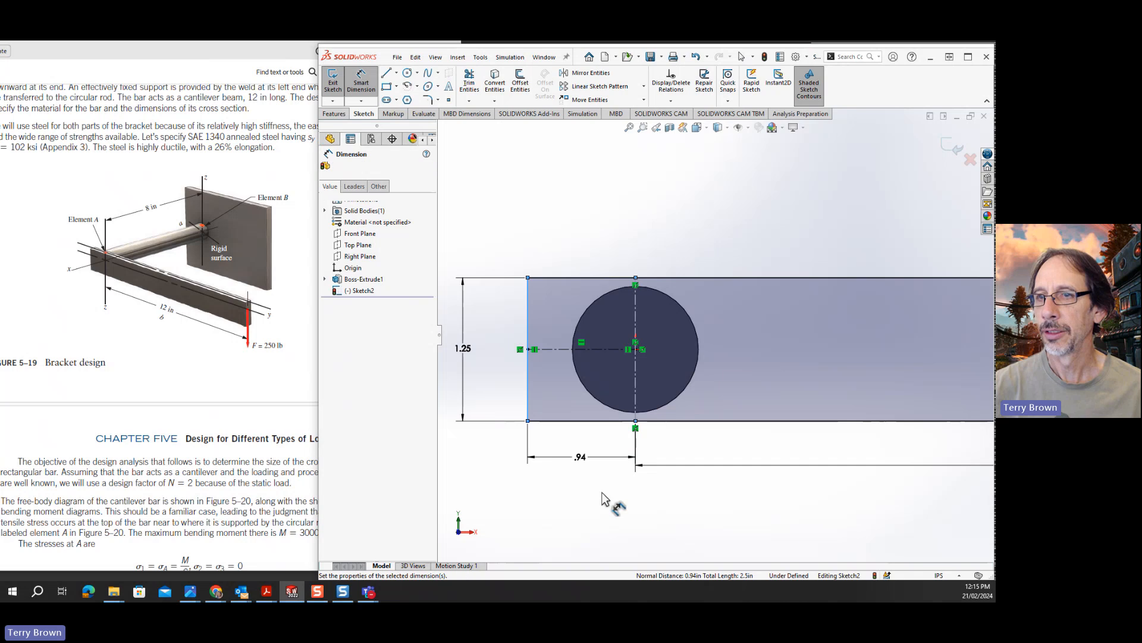
pyautogui.write('1')
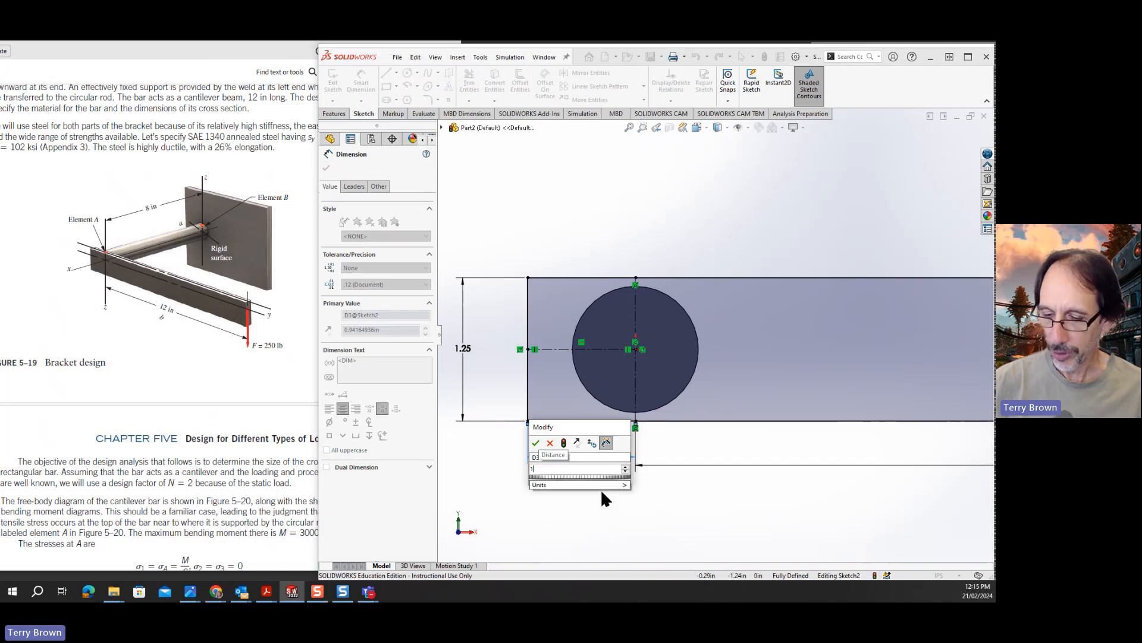
pyautogui.press('Return')
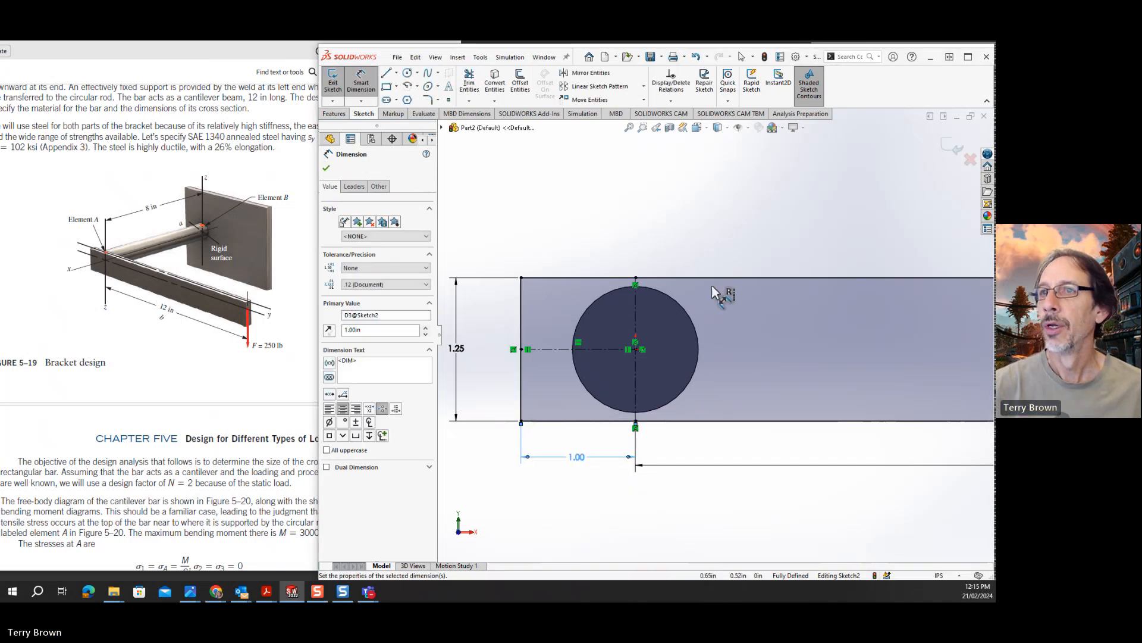
# - Exit the sketch and extrude the rectangular bar 0.375 in with the Mid Plane end condition, merged with the rod
pyautogui.click(954, 147)
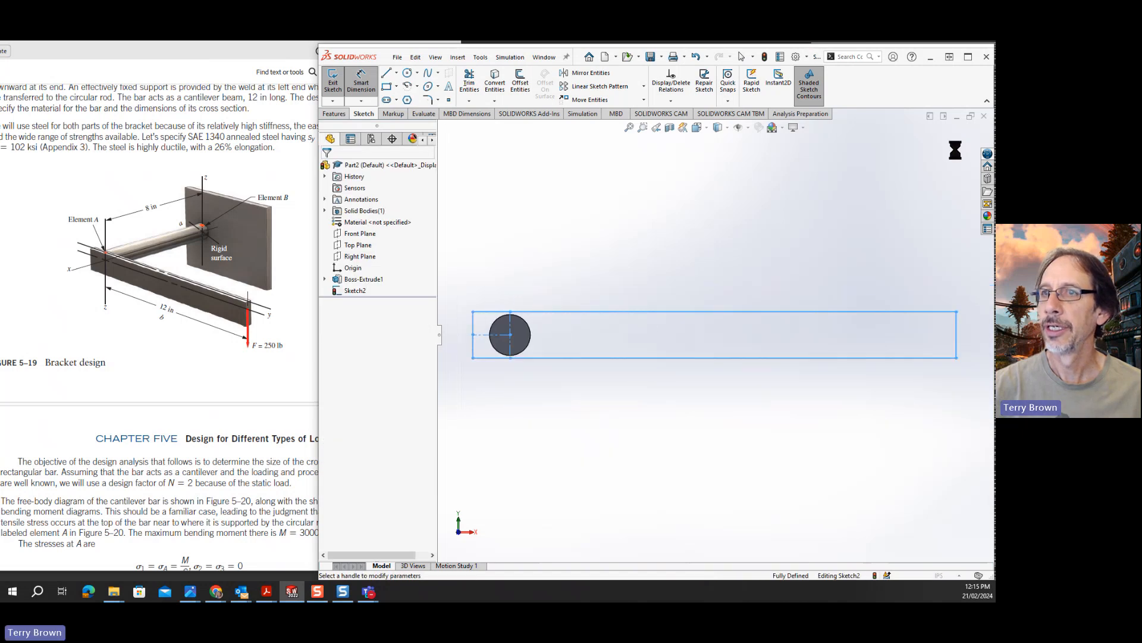
pyautogui.click(701, 128)
pyautogui.click(709, 126)
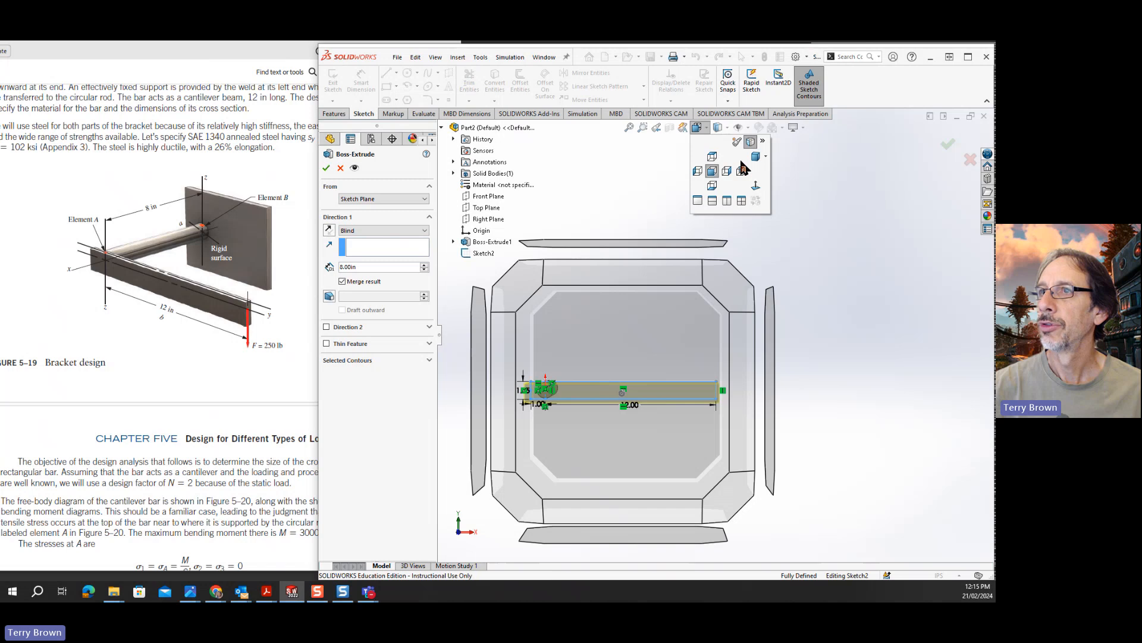
pyautogui.click(741, 170)
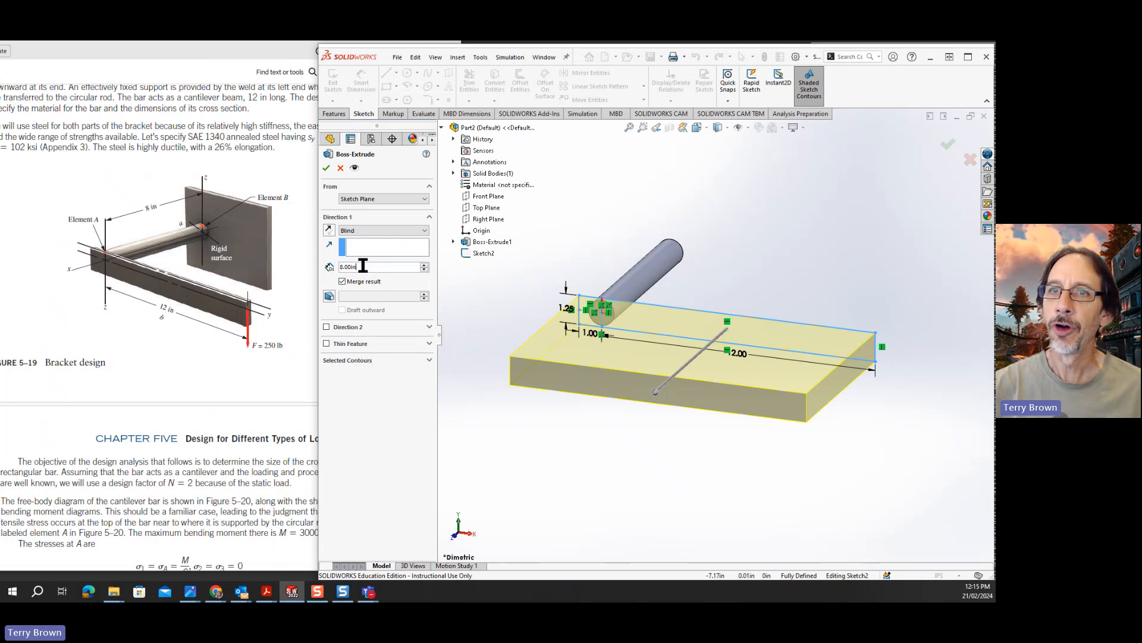
pyautogui.moveTo(363, 266); pyautogui.dragTo(341, 267)
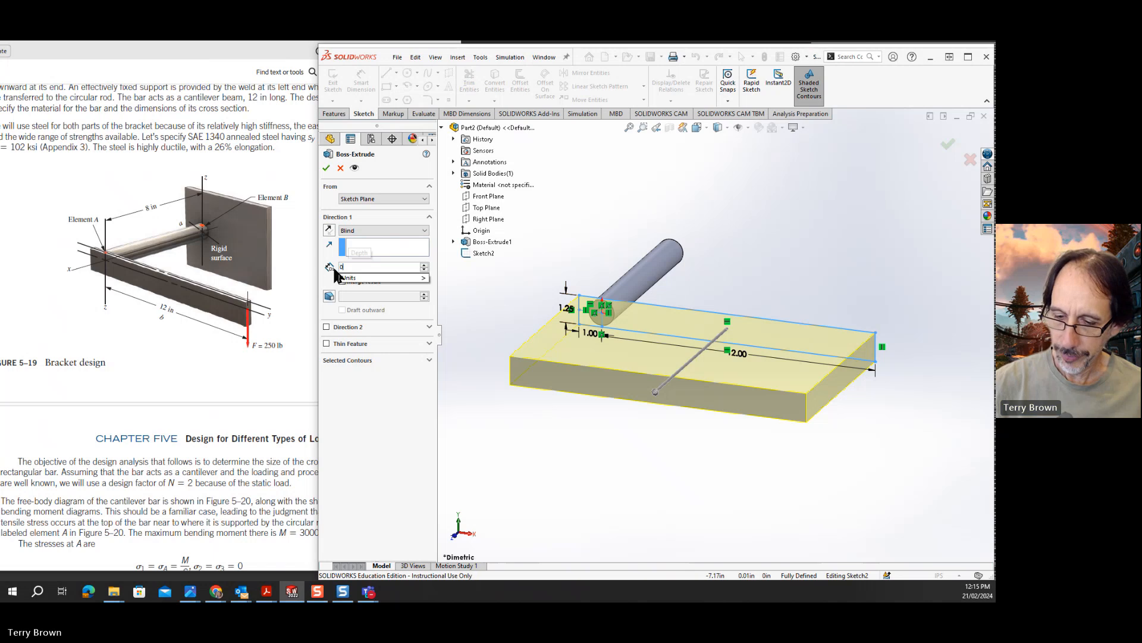
pyautogui.write('0.375')
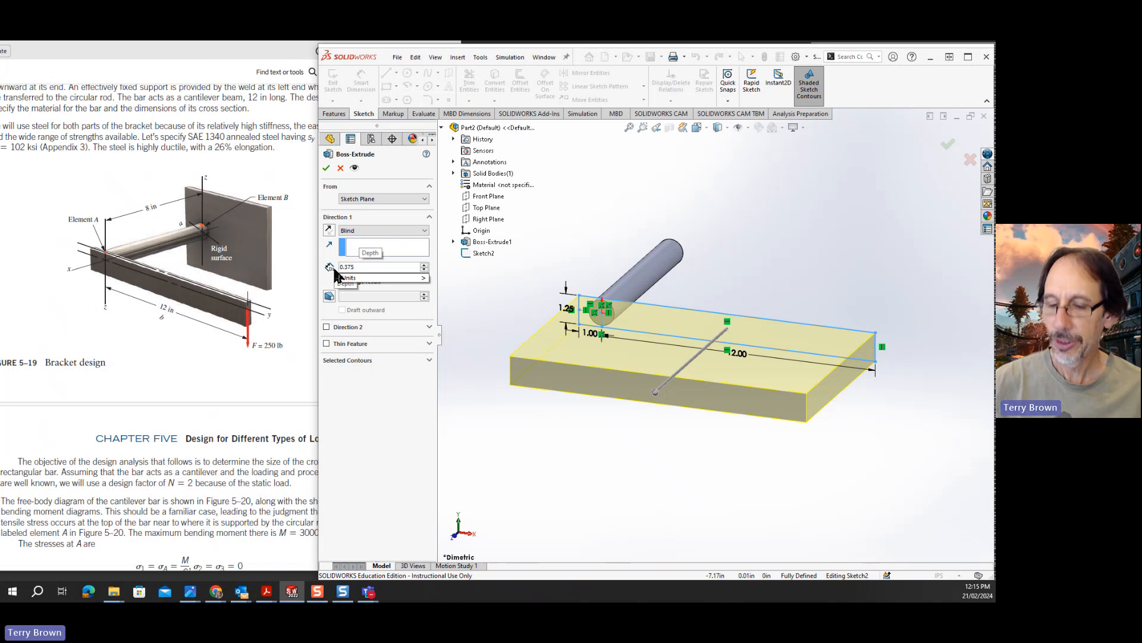
pyautogui.press('Return')
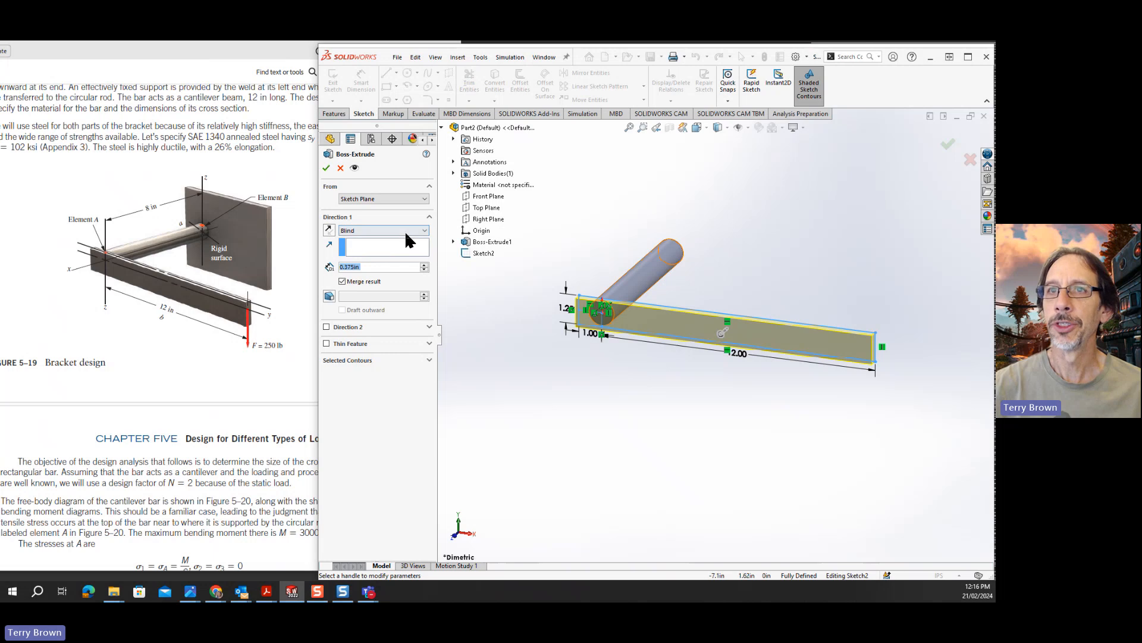
pyautogui.click(426, 230)
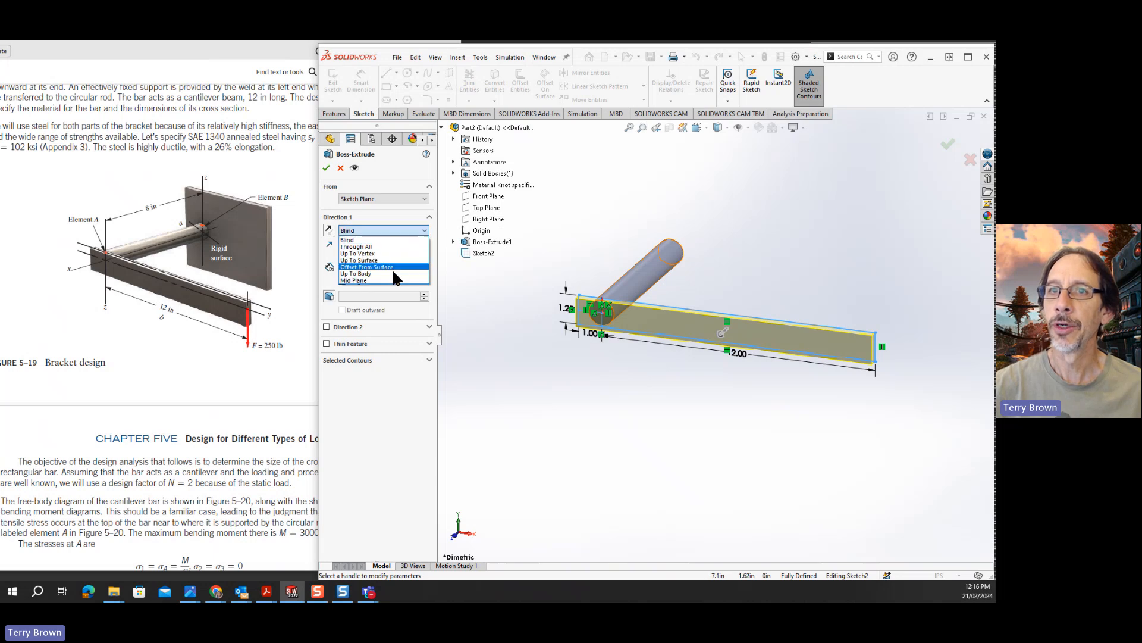
pyautogui.click(392, 281)
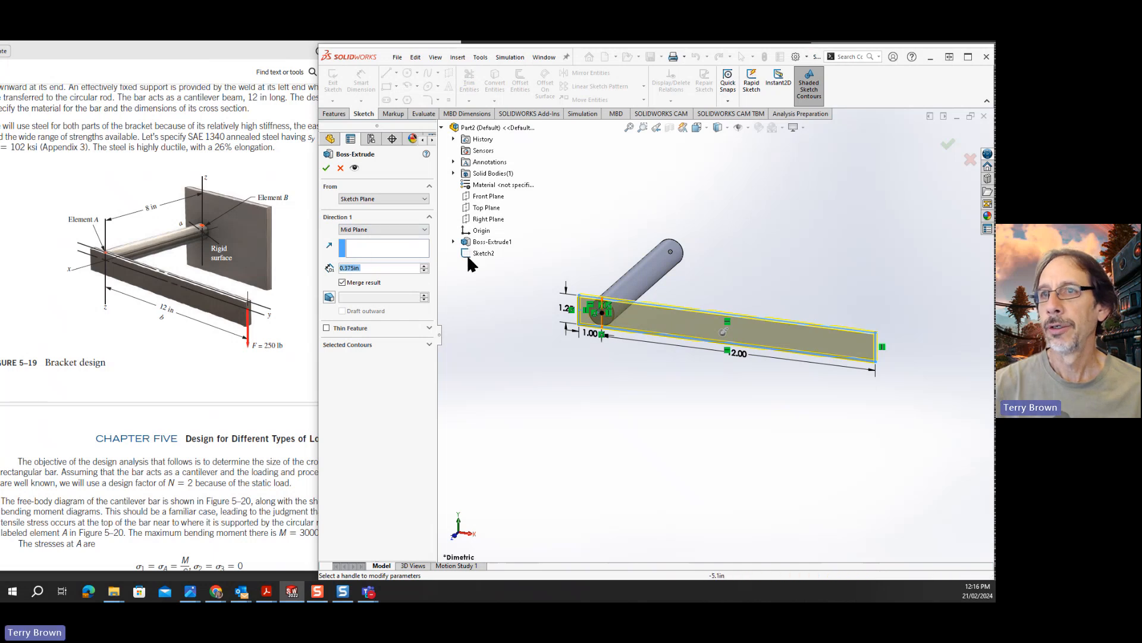
pyautogui.click(327, 171)
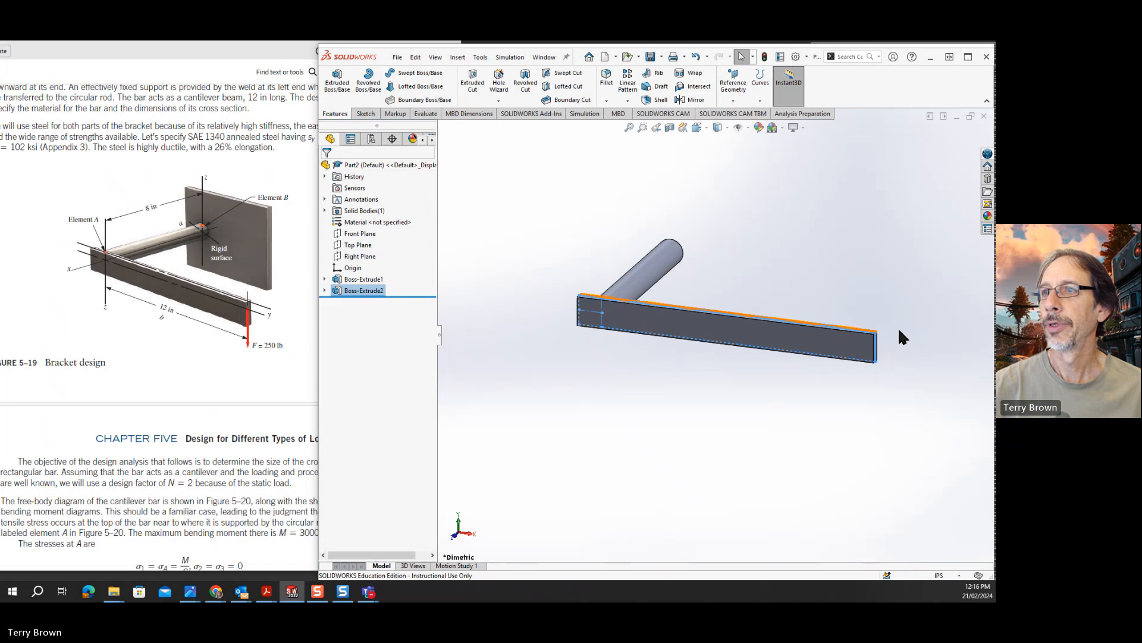
# - Create a new static simulation study of the bracket named Static 1
pyautogui.click(777, 270)
pyautogui.scroll(3, 776, 270)
pyautogui.scroll(-3, 775, 270)
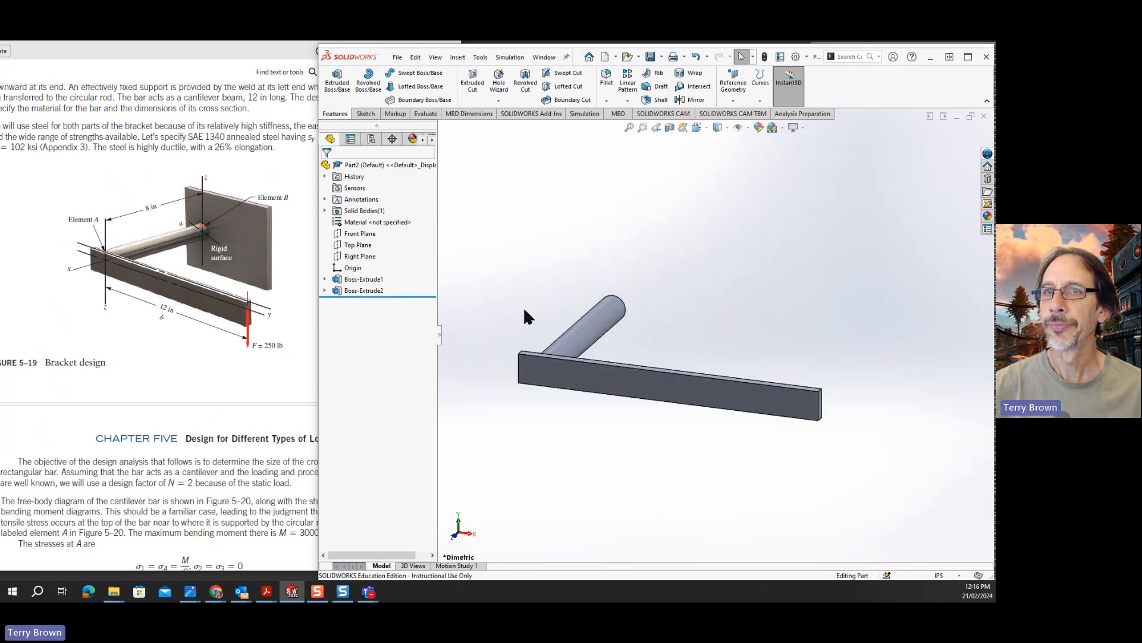
pyautogui.scroll(-2, 524, 307)
pyautogui.scroll(1, 838, 335)
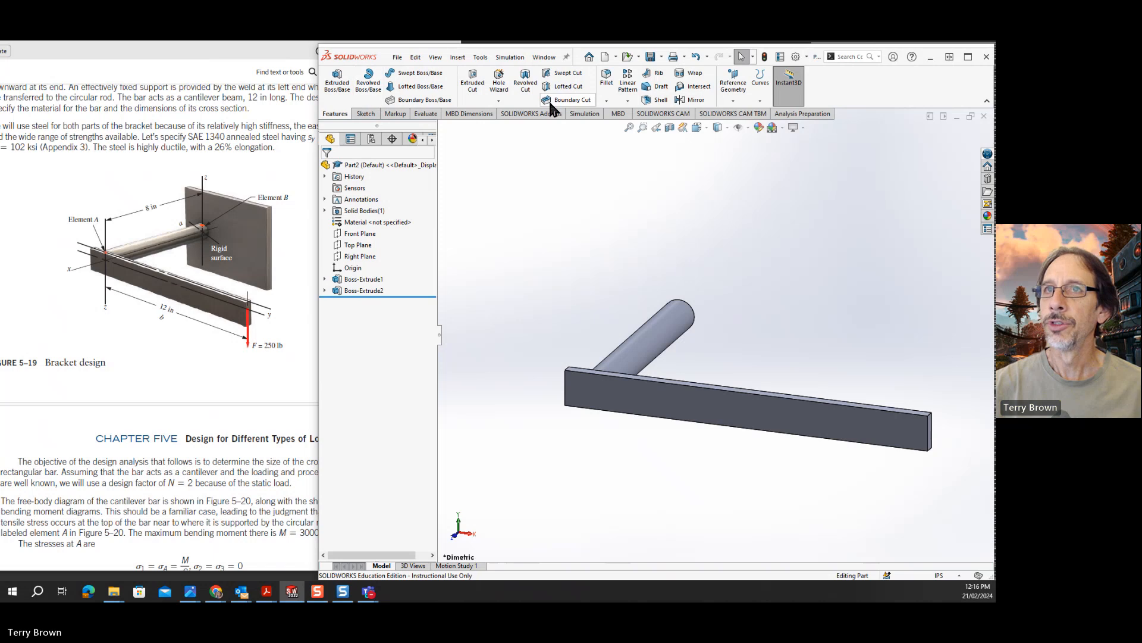
pyautogui.click(582, 113)
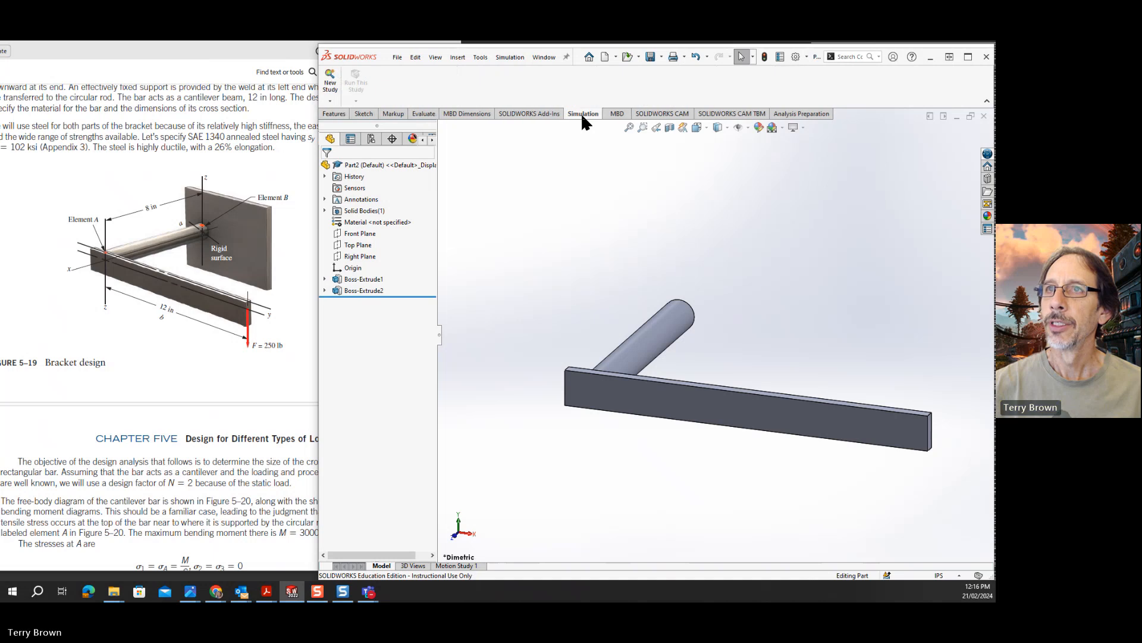
pyautogui.click(331, 100)
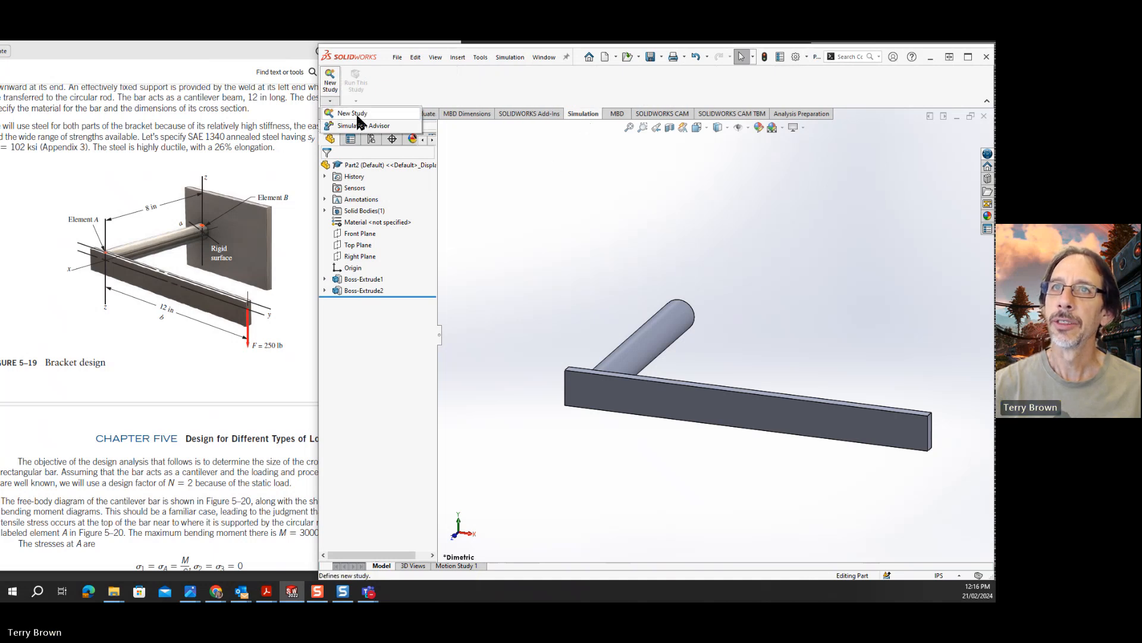
pyautogui.click(357, 114)
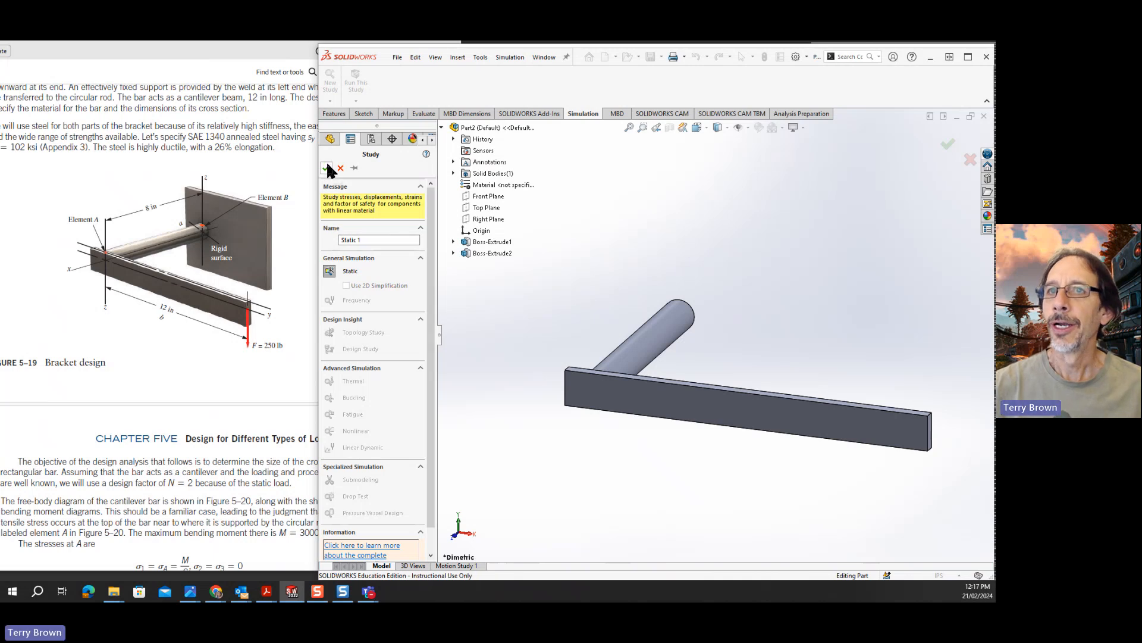
pyautogui.click(369, 239)
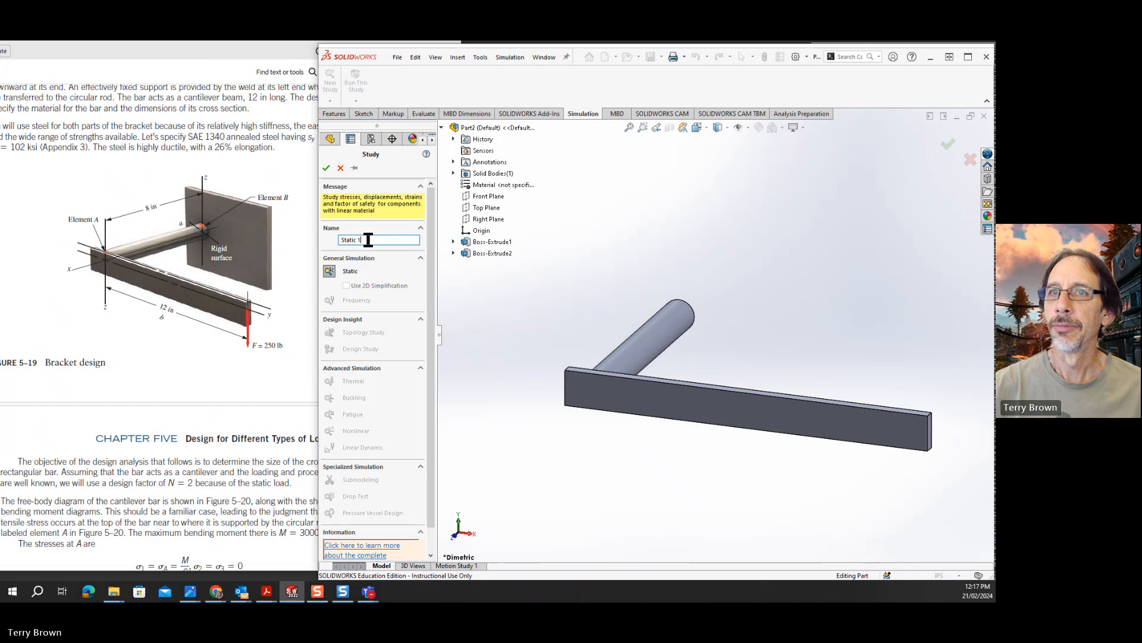
pyautogui.click(326, 168)
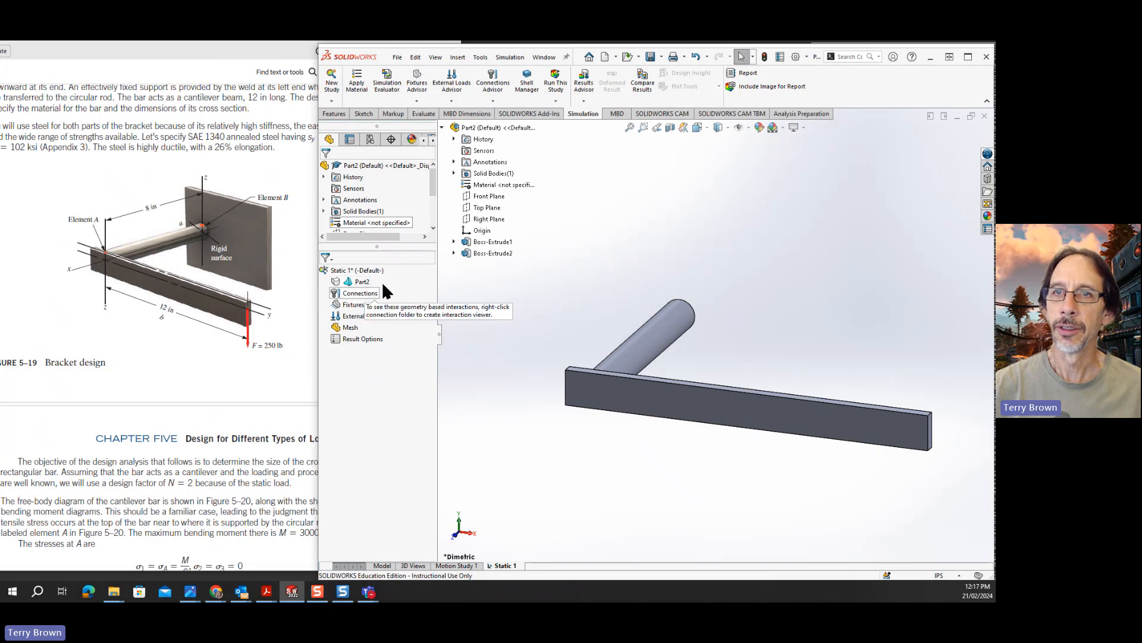
# - Open the material settings for the study's part and view AISI 4130 Steel, normalized at 870C, in English (IPS) units
pyautogui.rightClick(362, 286)
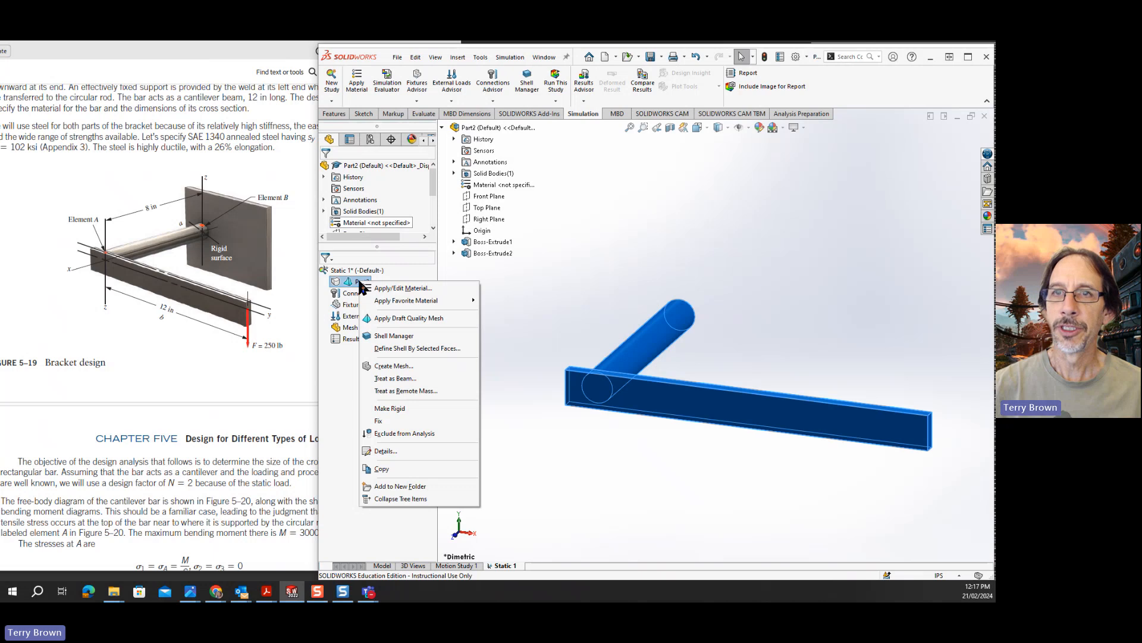
pyautogui.click(419, 288)
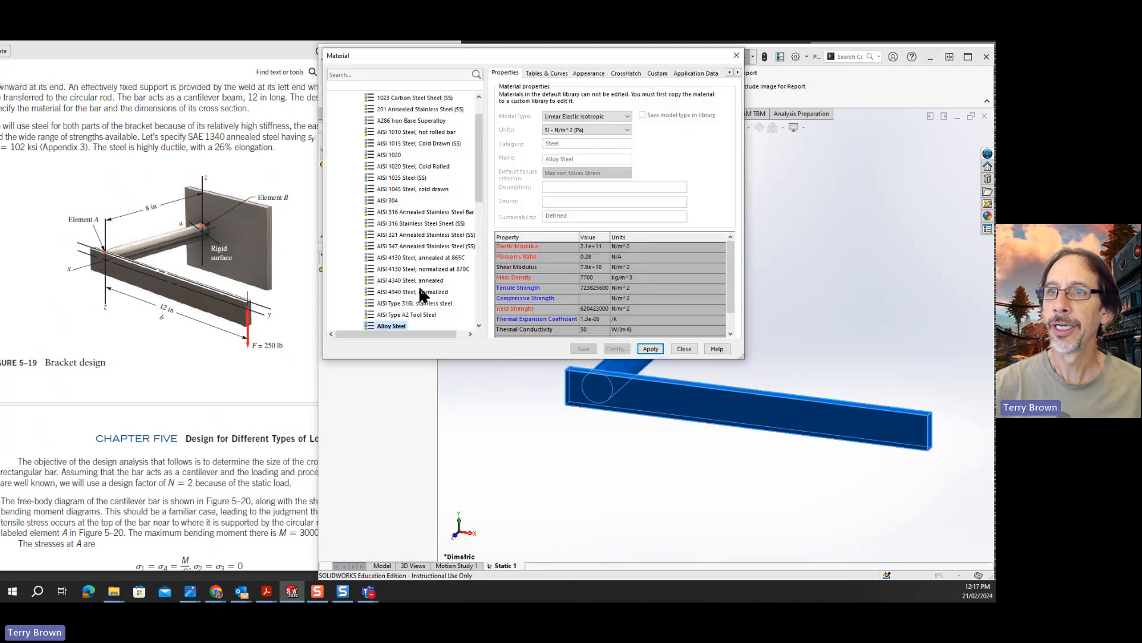
pyautogui.scroll(-2, 460, 230)
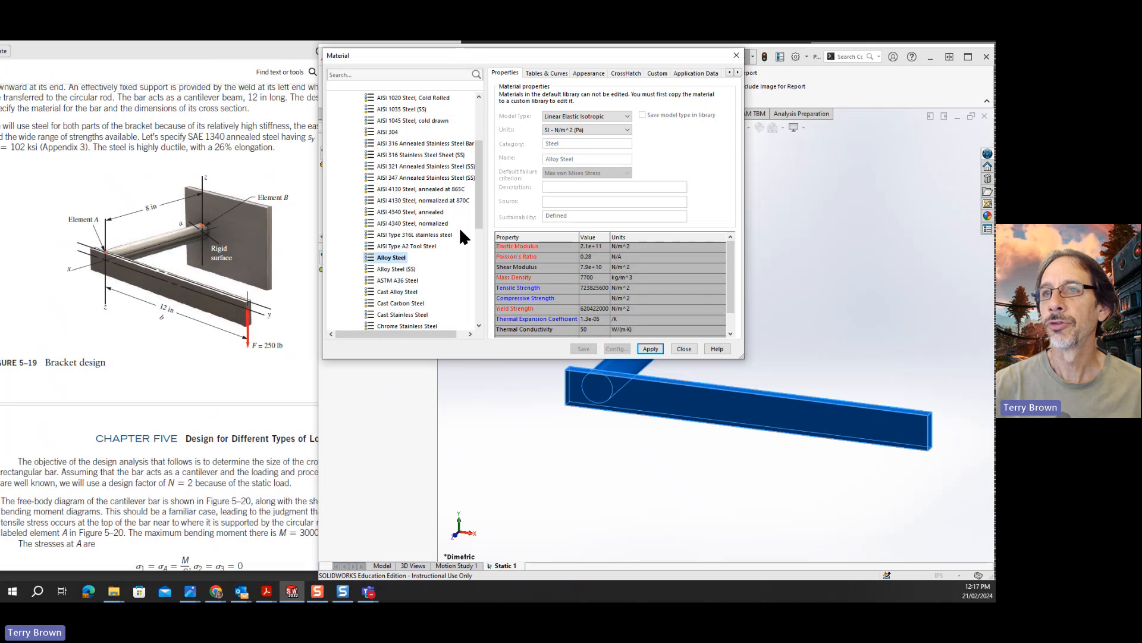
pyautogui.scroll(3, 459, 227)
pyautogui.scroll(-3, 460, 233)
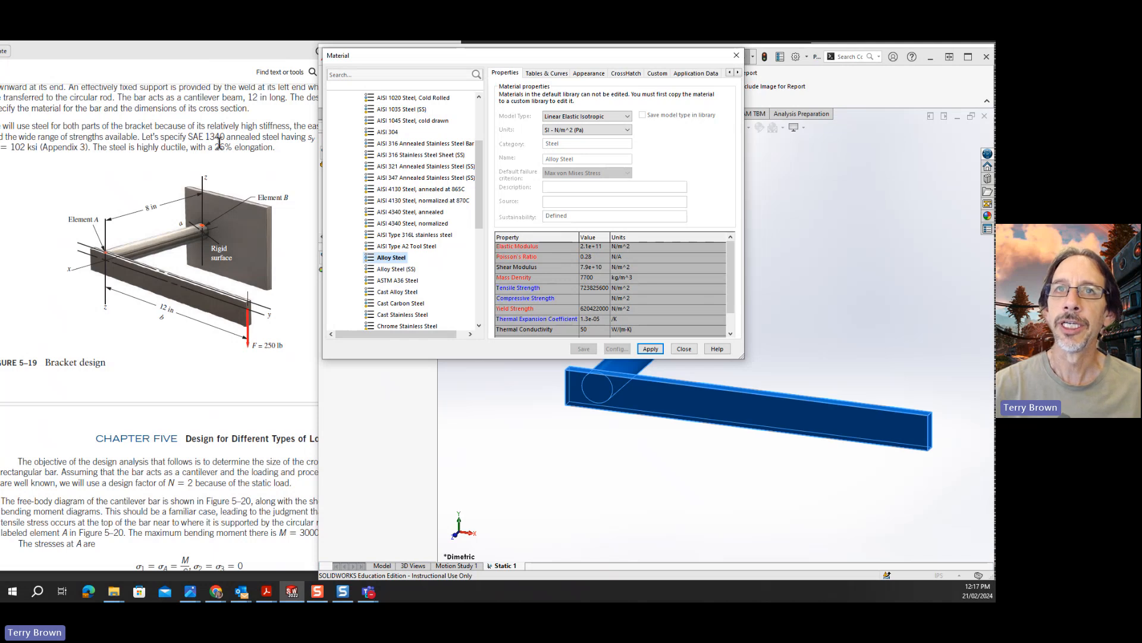
pyautogui.click(391, 201)
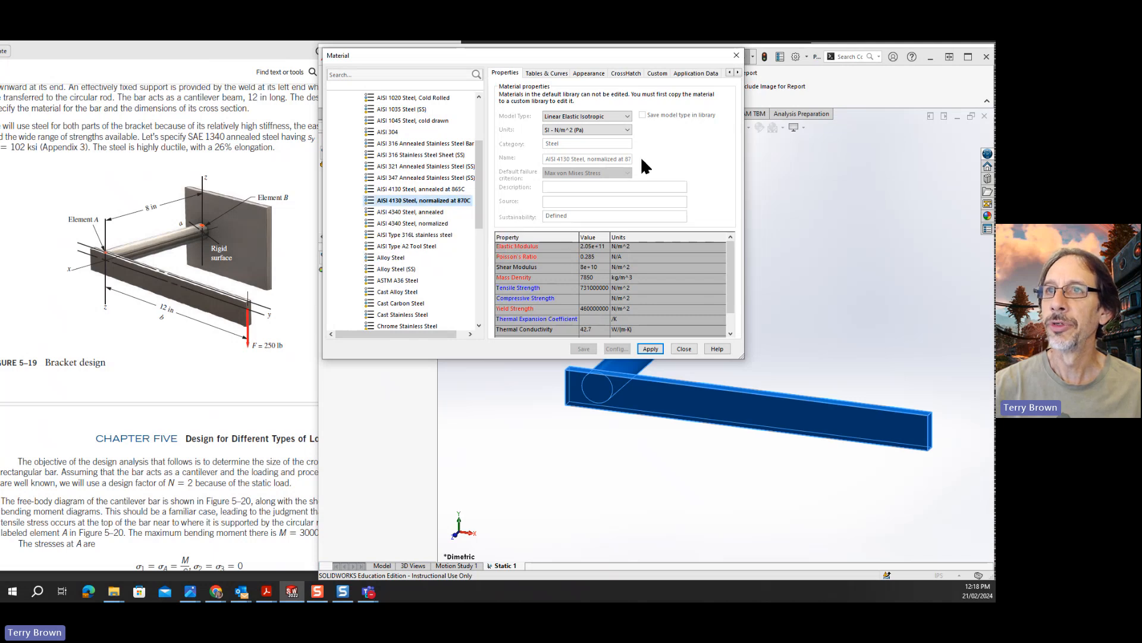
pyautogui.click(628, 130)
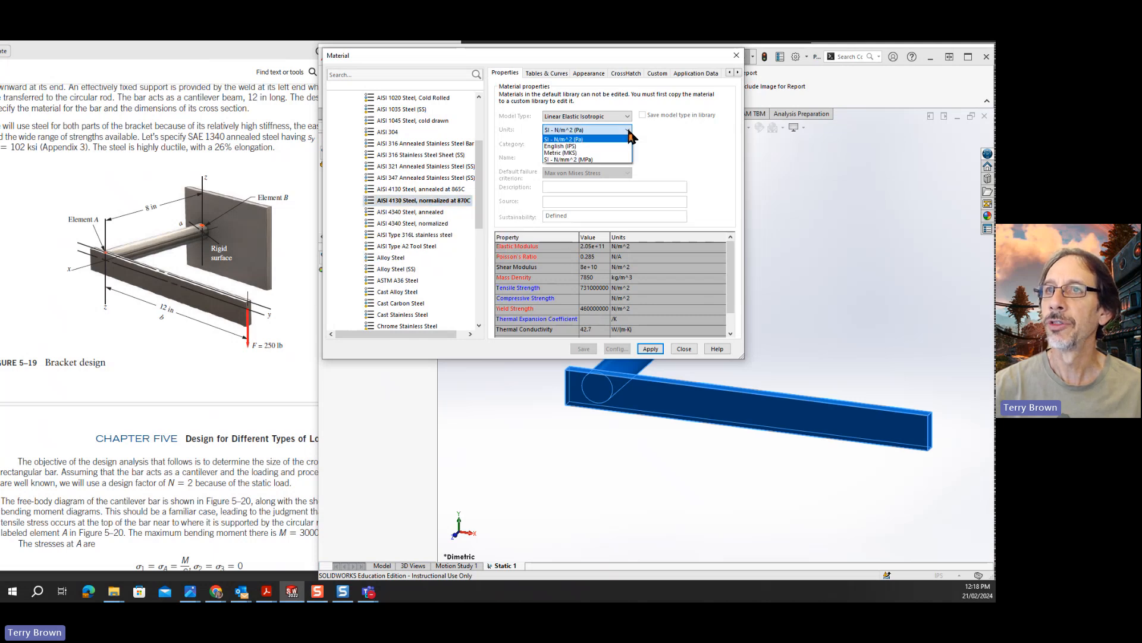
pyautogui.click(589, 147)
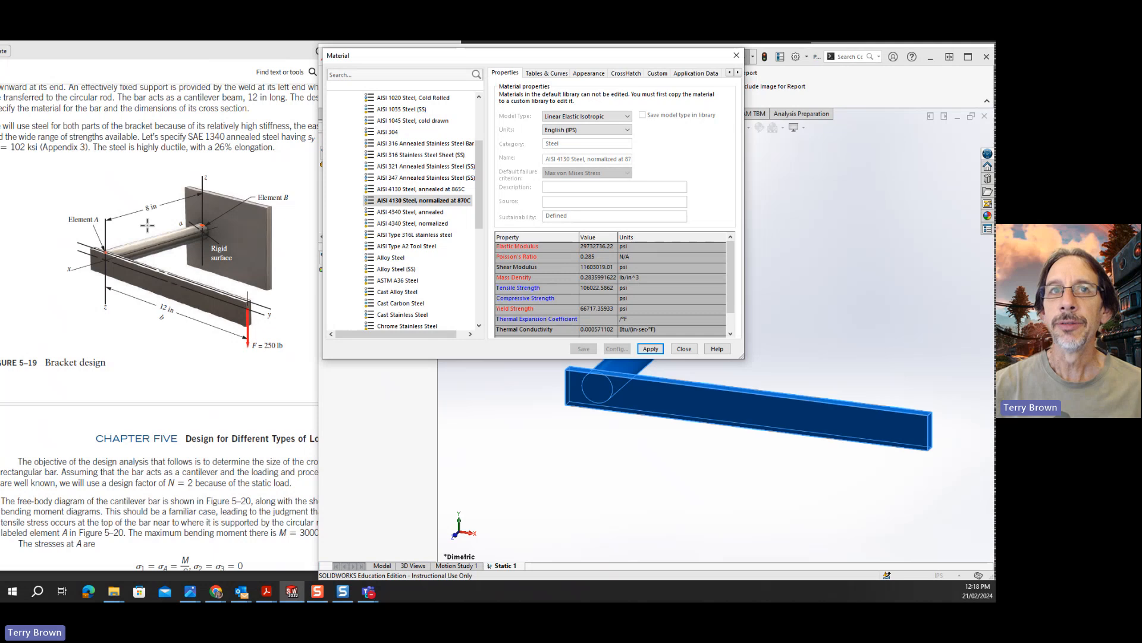
# - Shift the textbook's Acrobat window to read the SAE 1340 annealed steel strengths and return to the SOLIDWORKS material settings
pyautogui.click(211, 52)
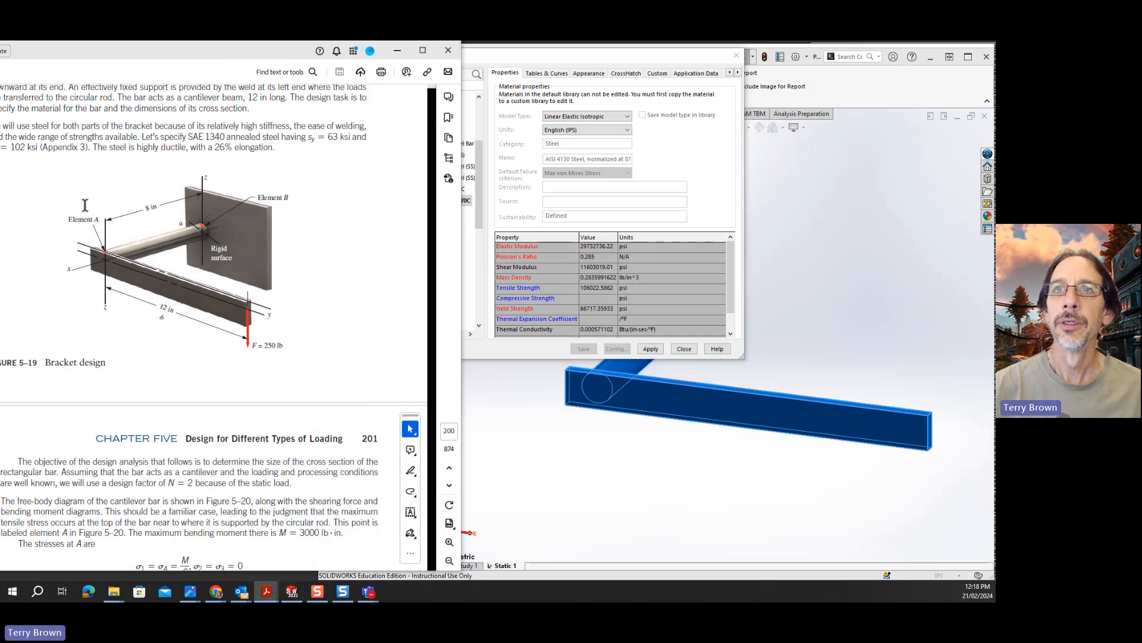
pyautogui.moveTo(190, 51); pyautogui.dragTo(221, 63)
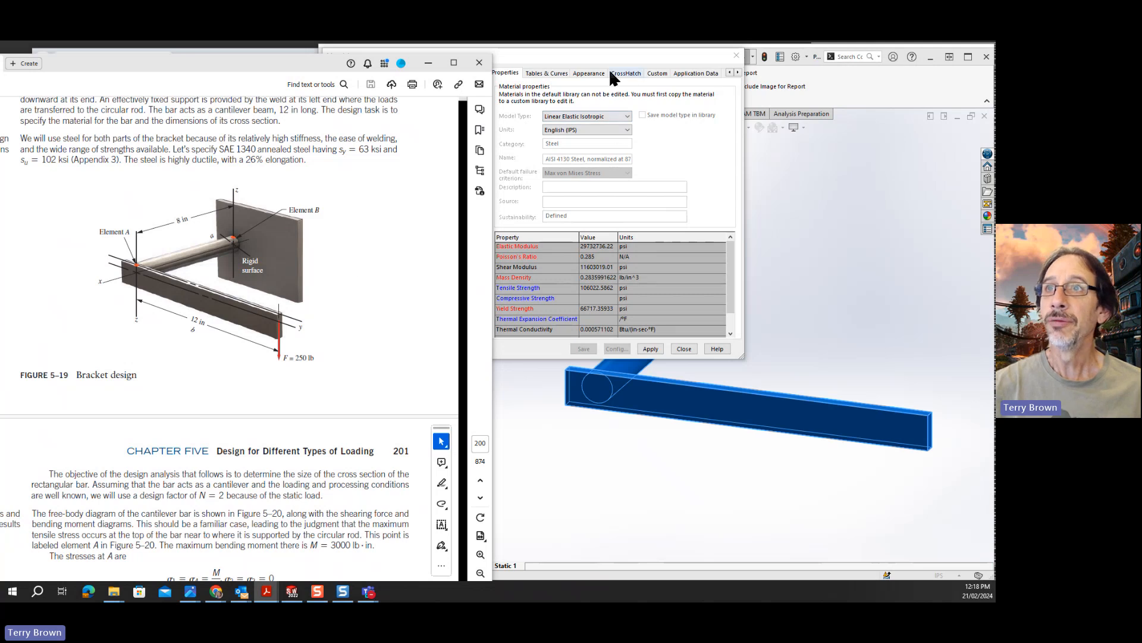
pyautogui.click(614, 51)
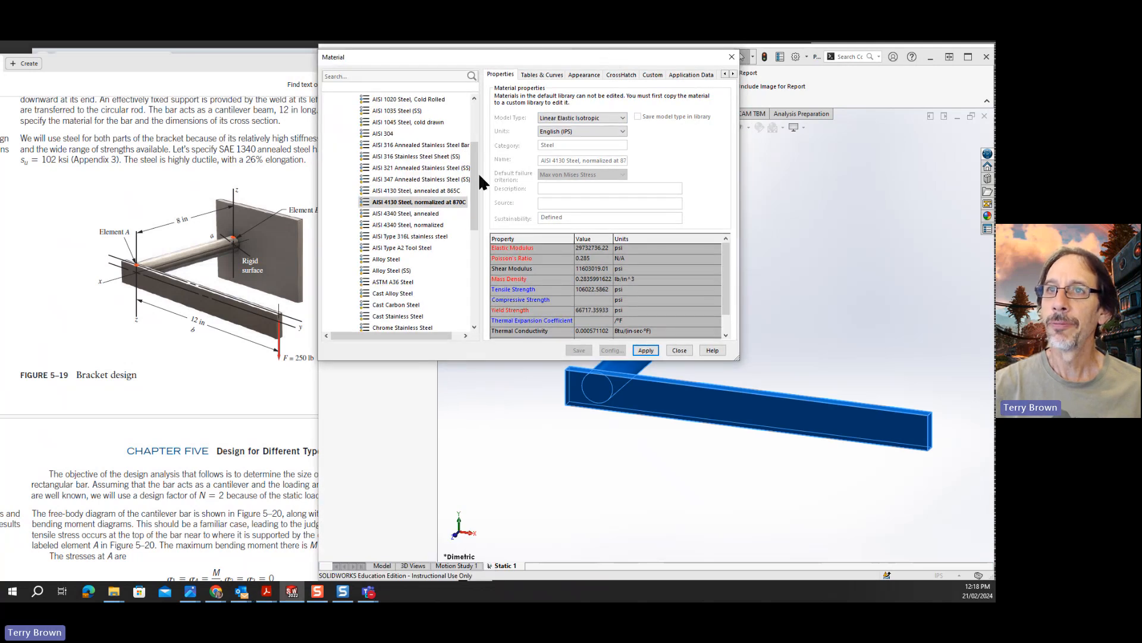
# - Apply the SAE/AISI 1340 steel from the custom materials library to the study's part and close the material settings
pyautogui.moveTo(478, 173); pyautogui.dragTo(480, 277)
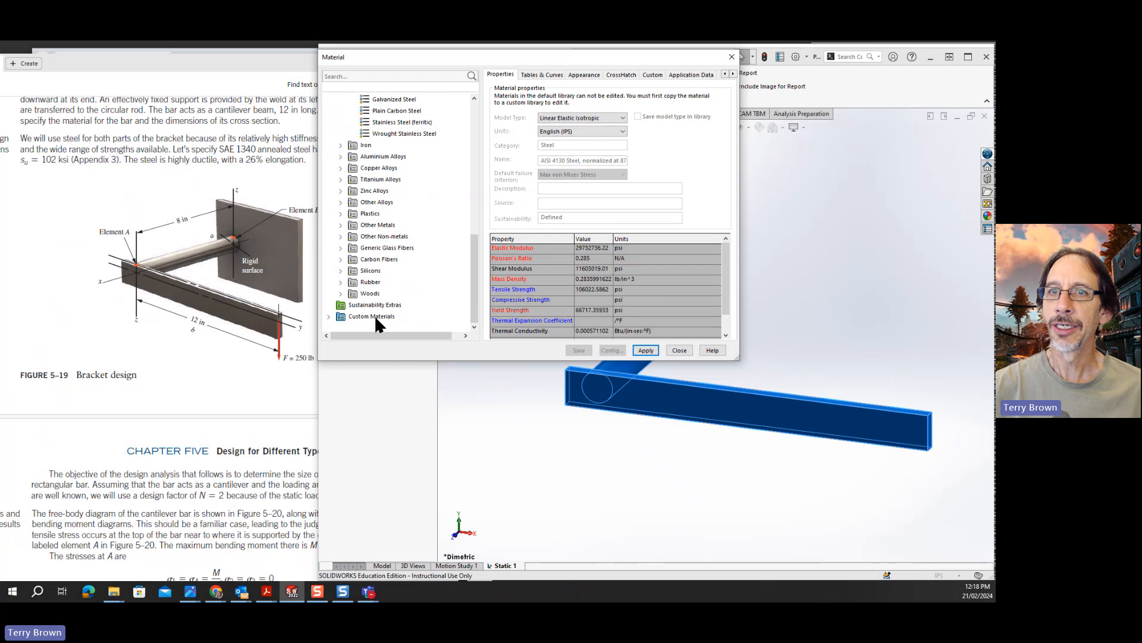
pyautogui.click(329, 316)
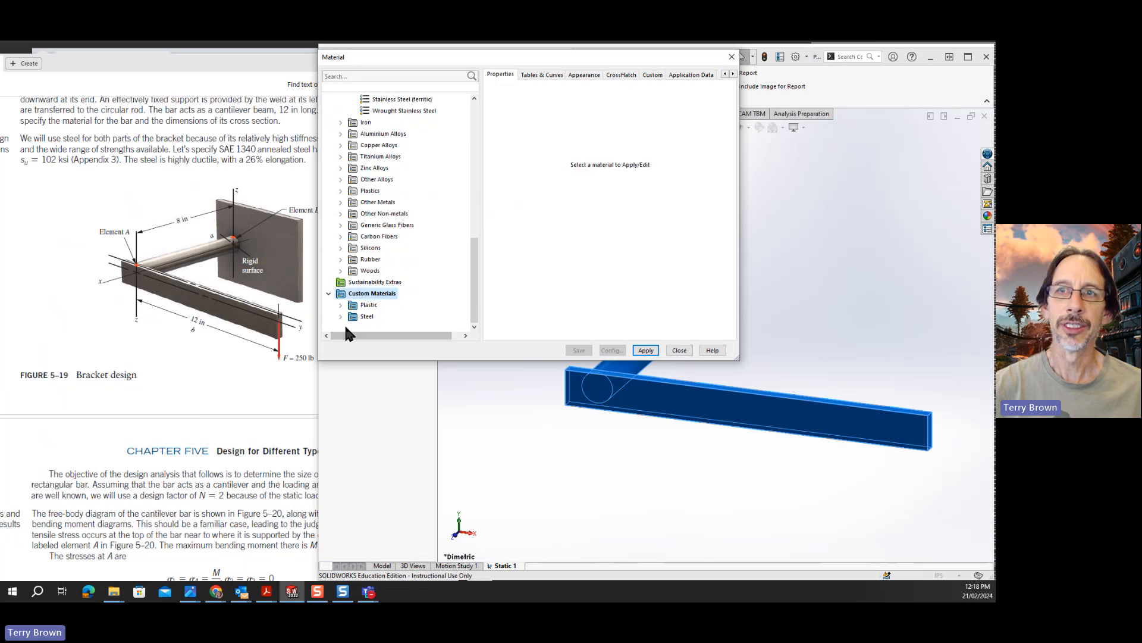
pyautogui.click(341, 316)
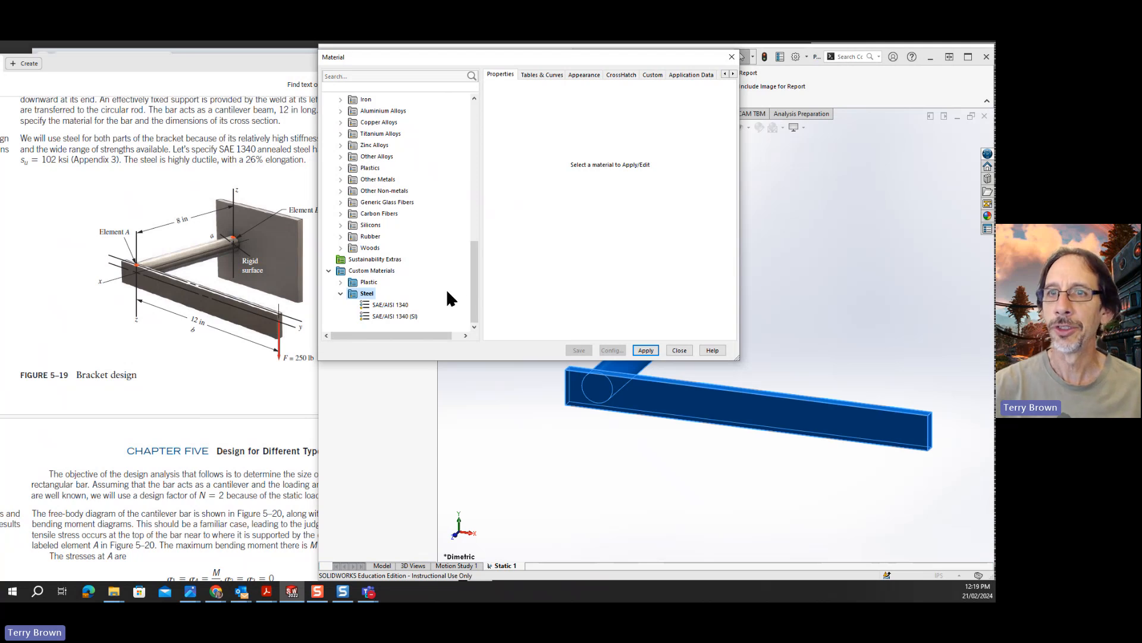
pyautogui.click(387, 306)
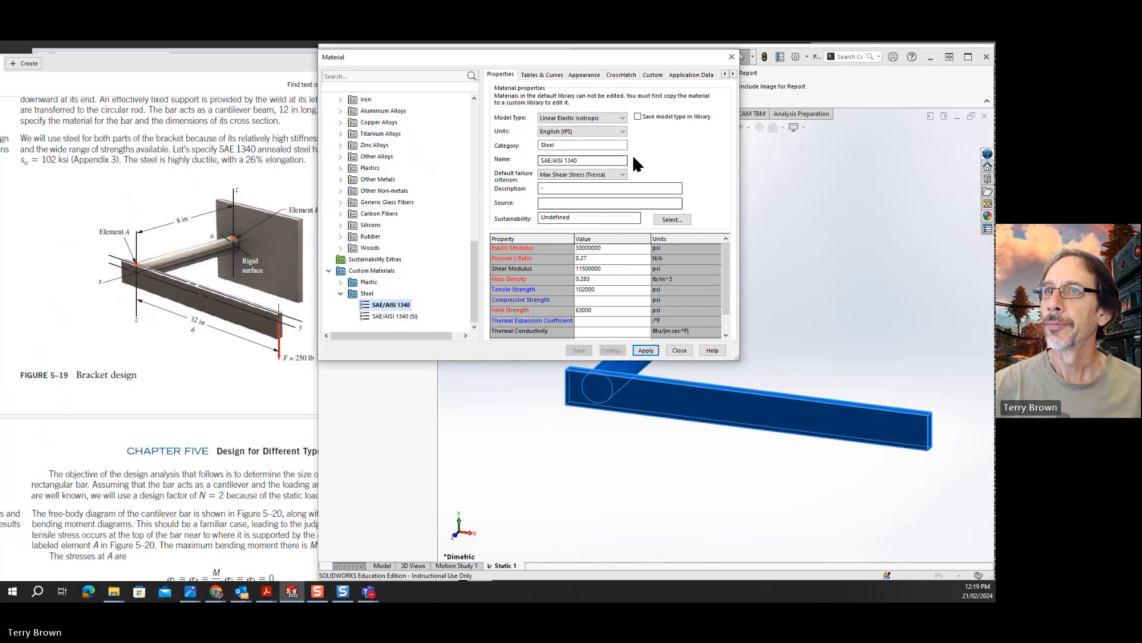
pyautogui.click(393, 305)
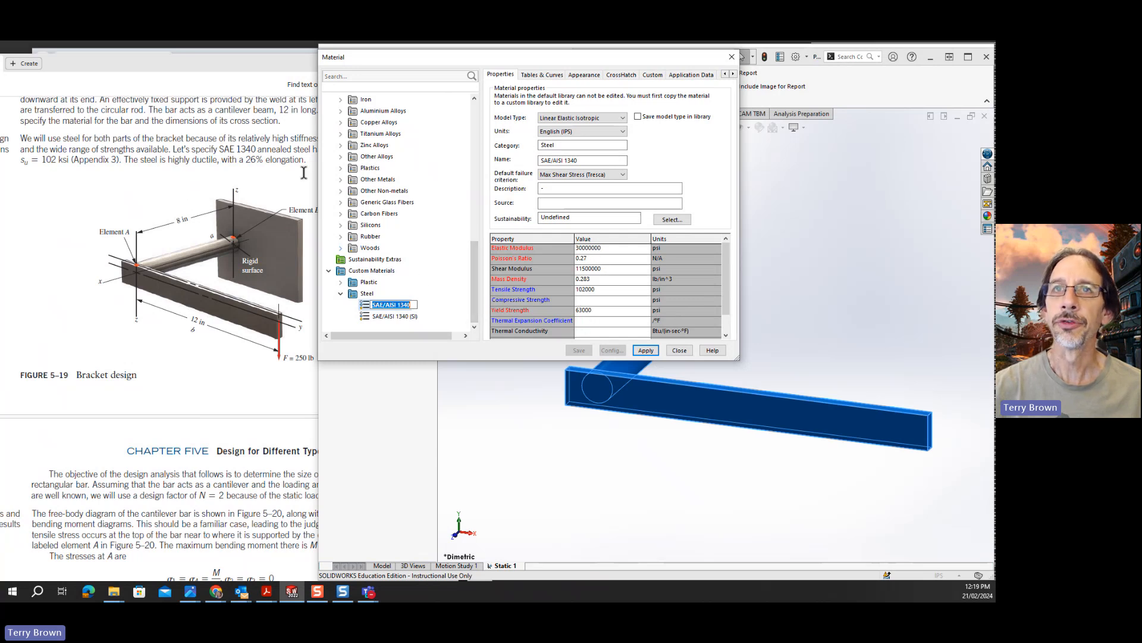
pyautogui.click(253, 175)
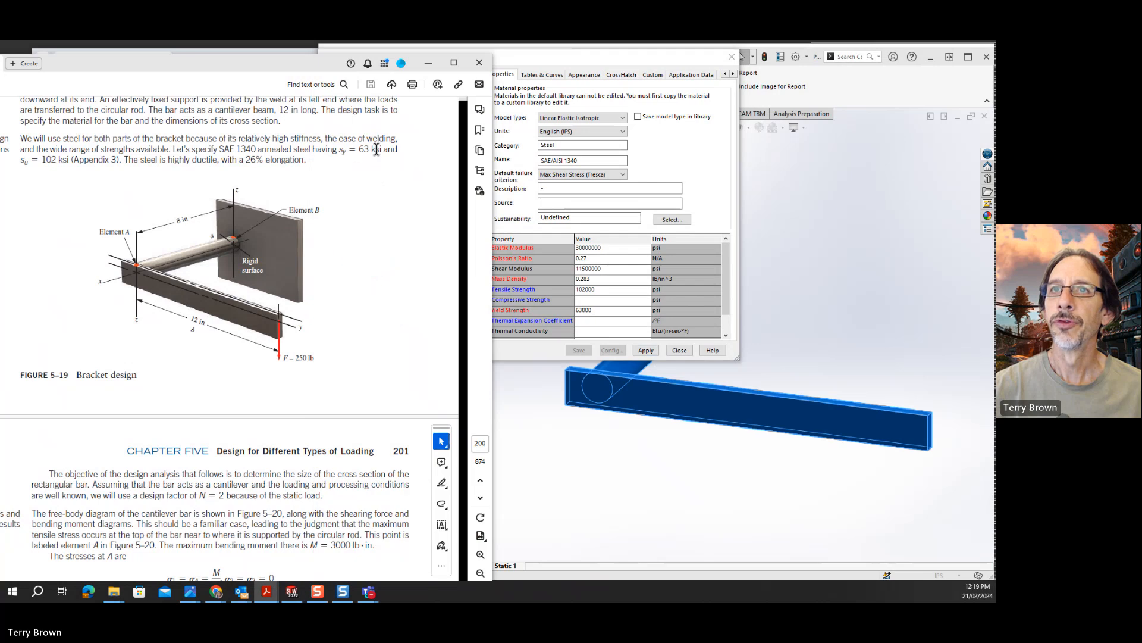
pyautogui.click(691, 177)
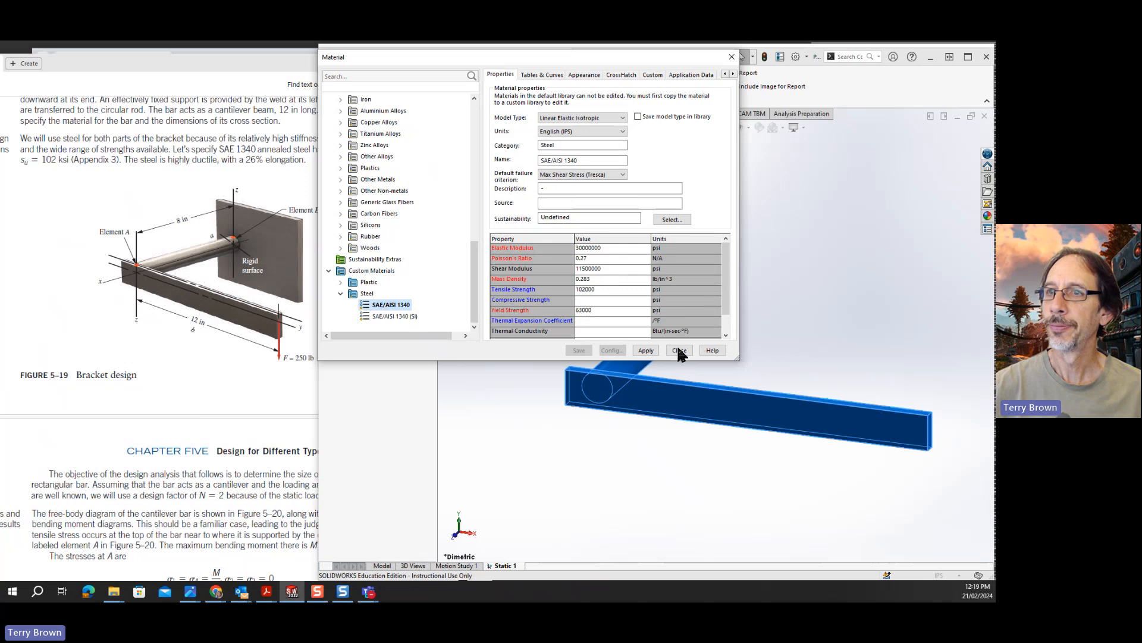
pyautogui.click(646, 351)
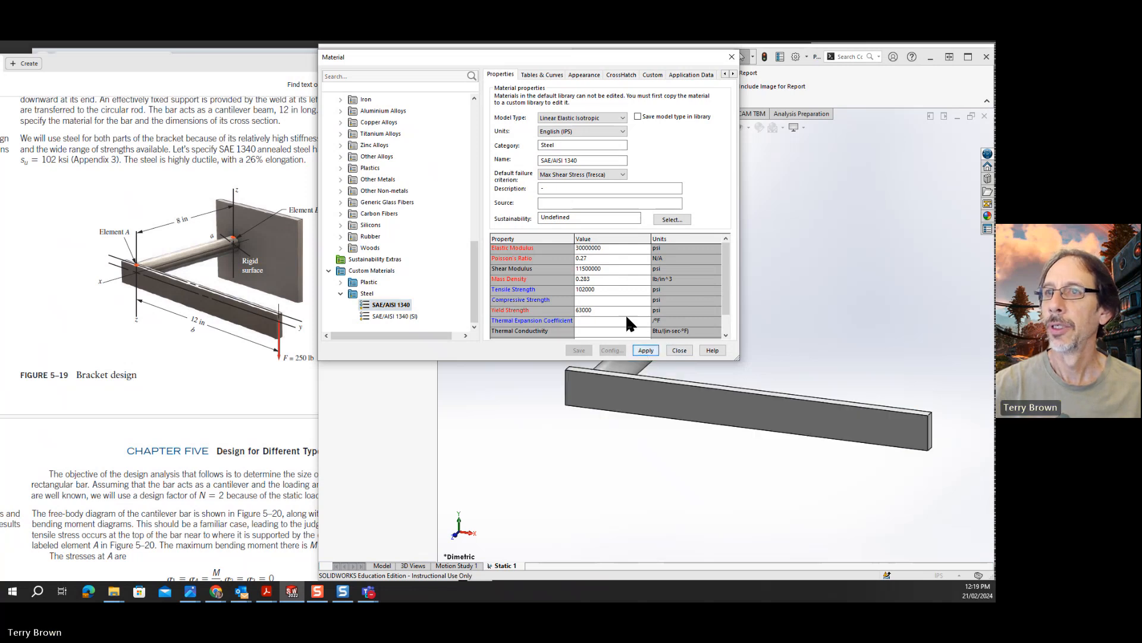
pyautogui.click(677, 353)
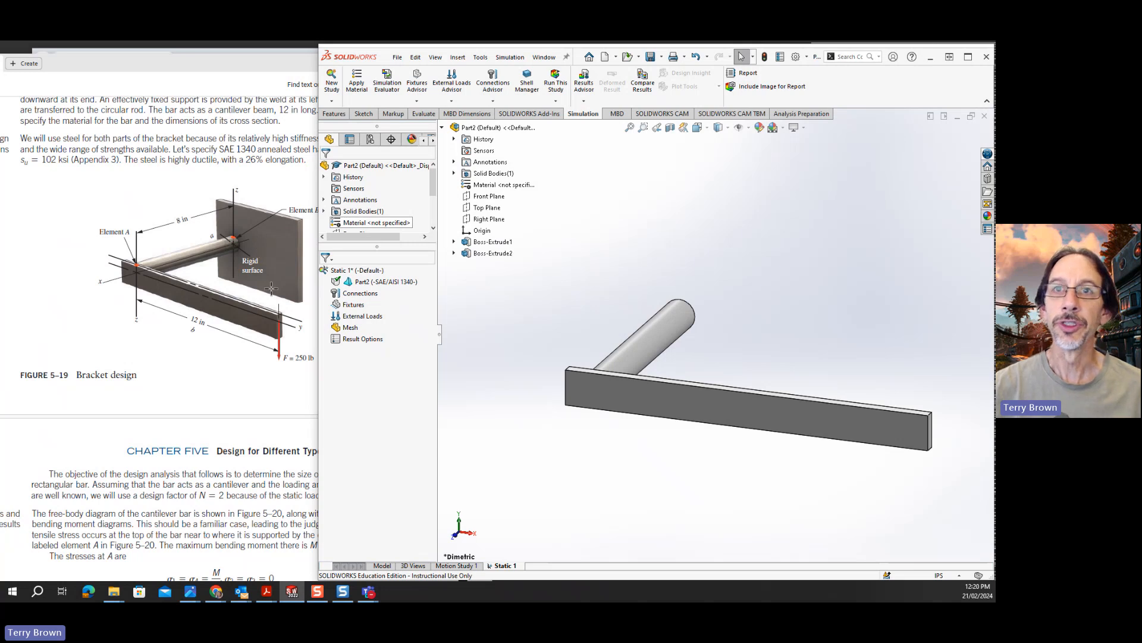
# - Add a Fixed Geometry fixture to the hidden circular end face of the rod, opposite the rectangular bar
pyautogui.click(352, 305)
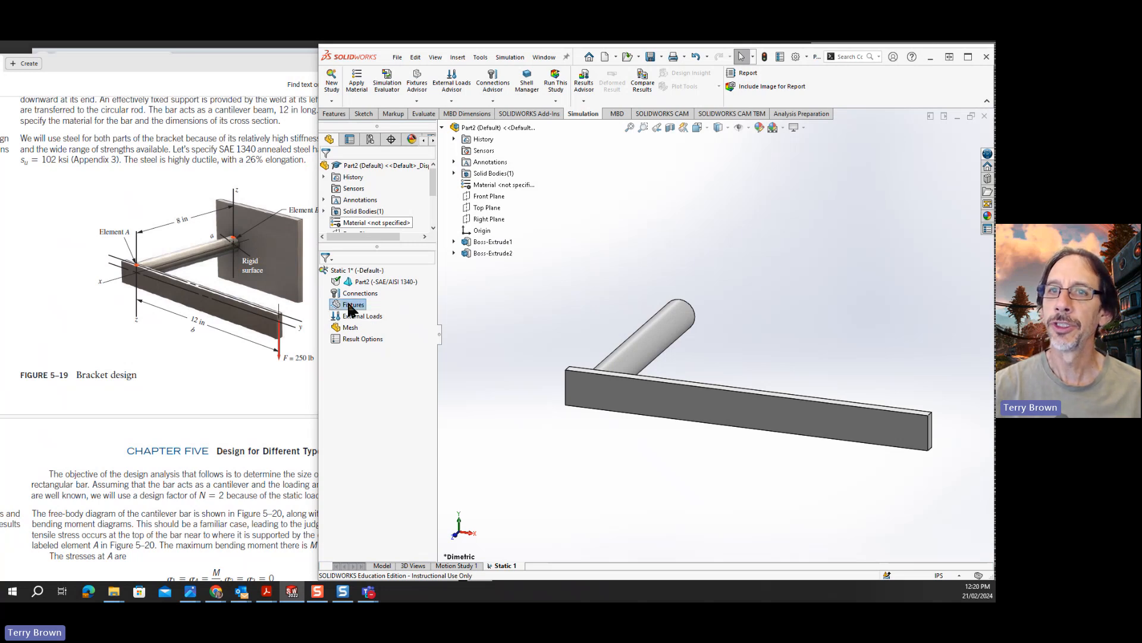
pyautogui.rightClick(352, 307)
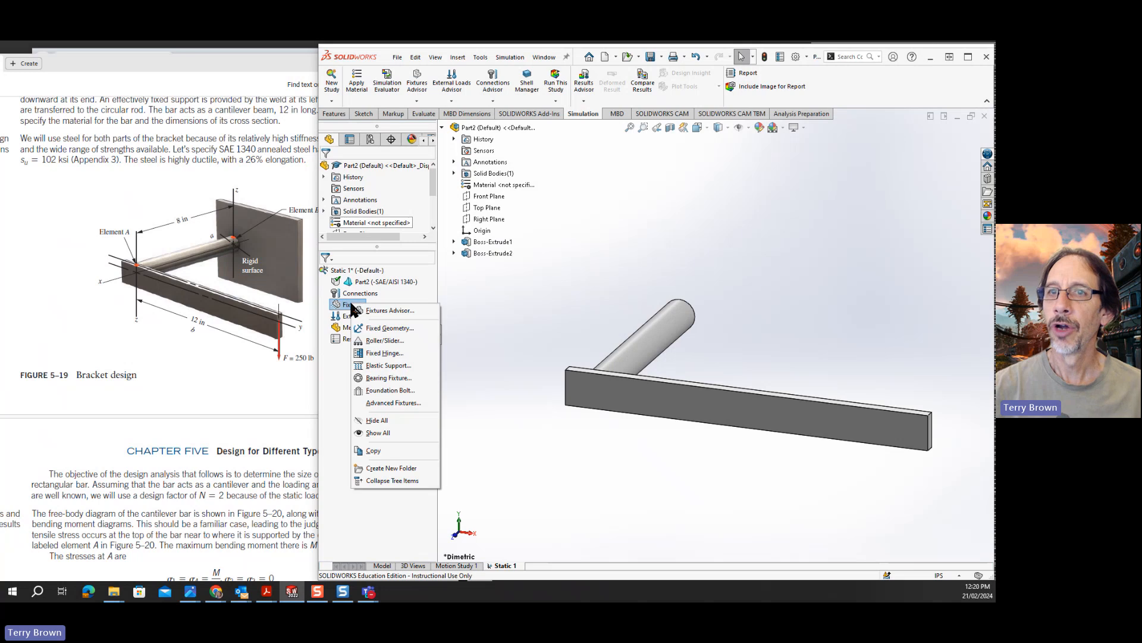
pyautogui.click(383, 329)
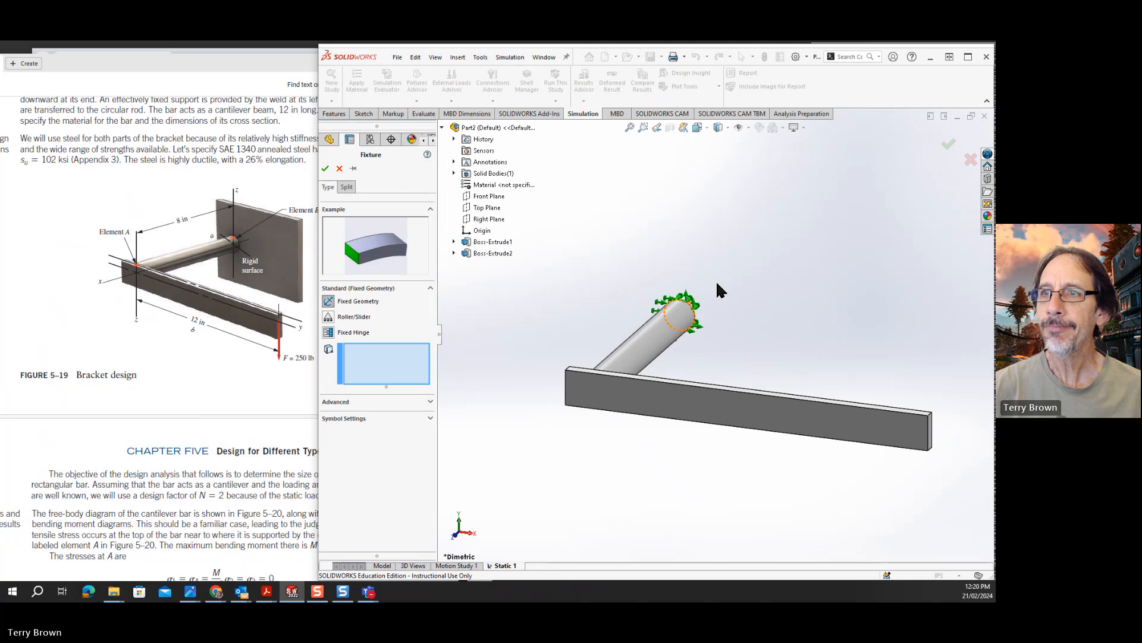
pyautogui.rightClick(681, 320)
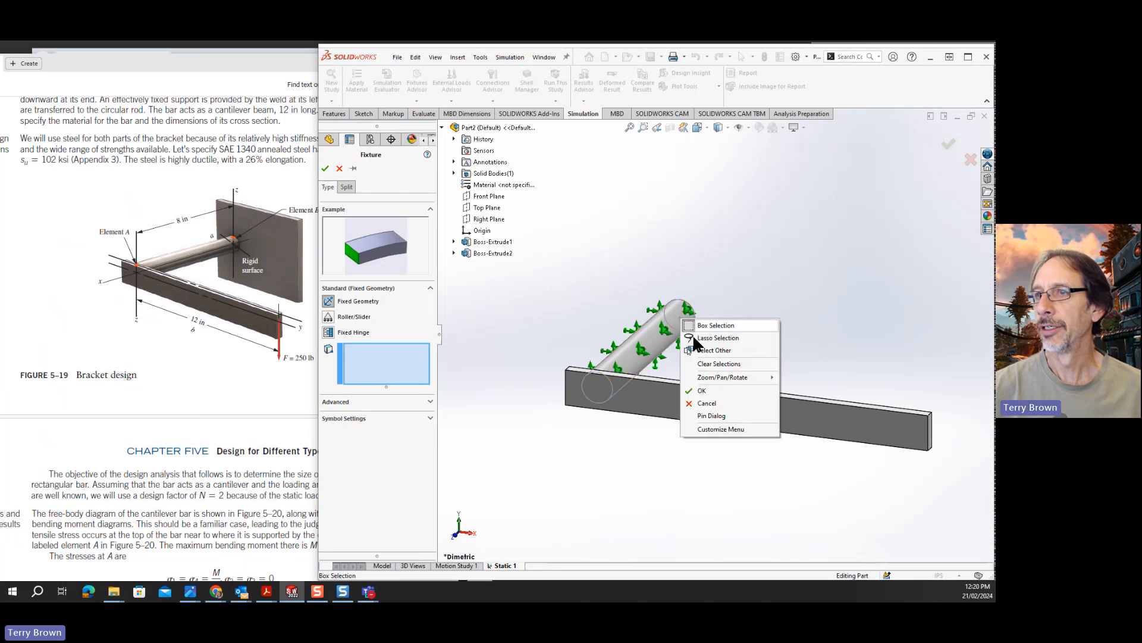
pyautogui.click(717, 350)
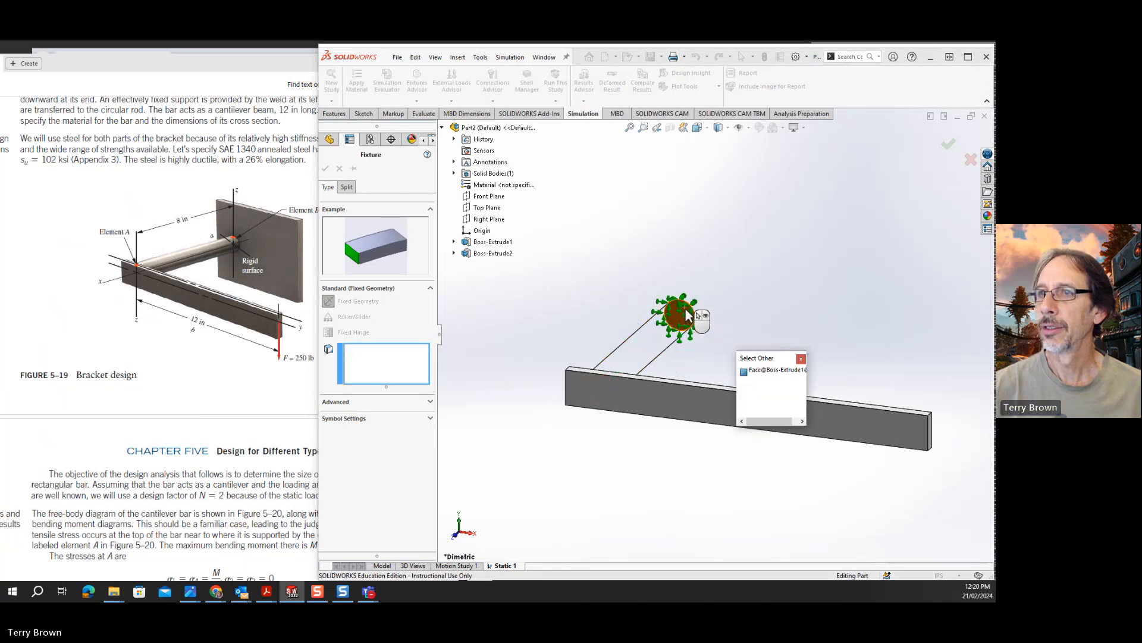
pyautogui.click(686, 314)
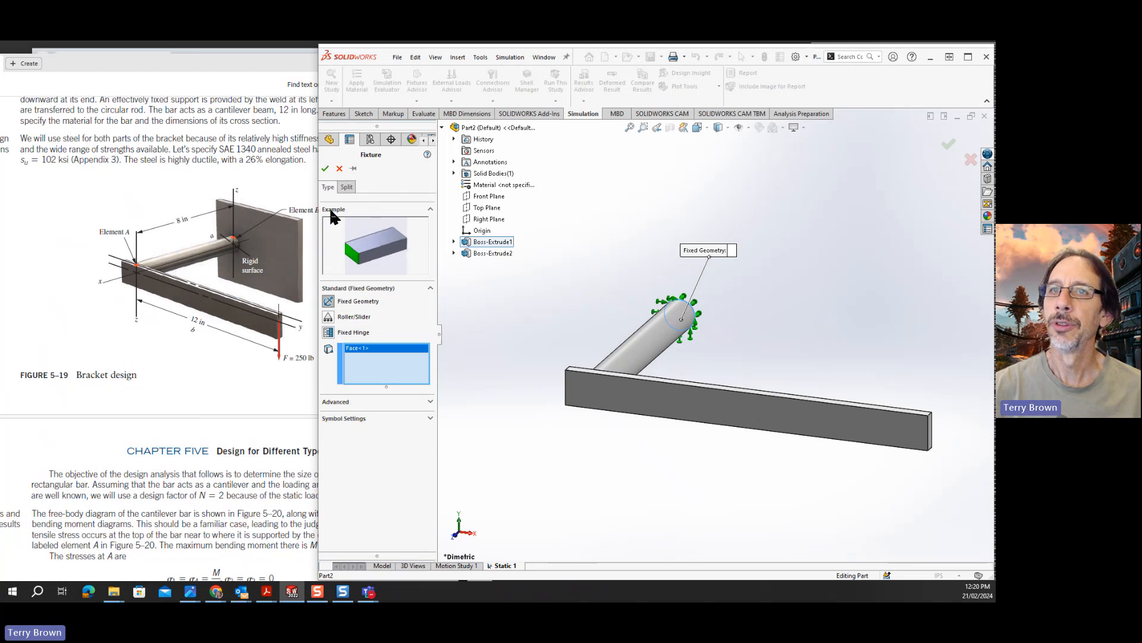
pyautogui.click(428, 401)
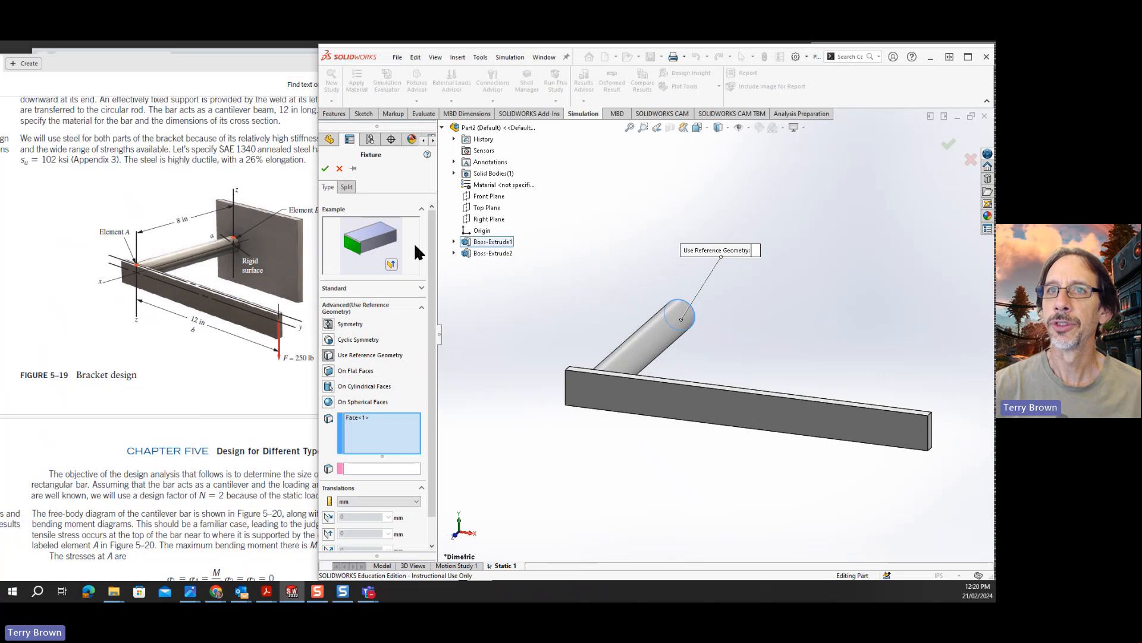
pyautogui.click(417, 304)
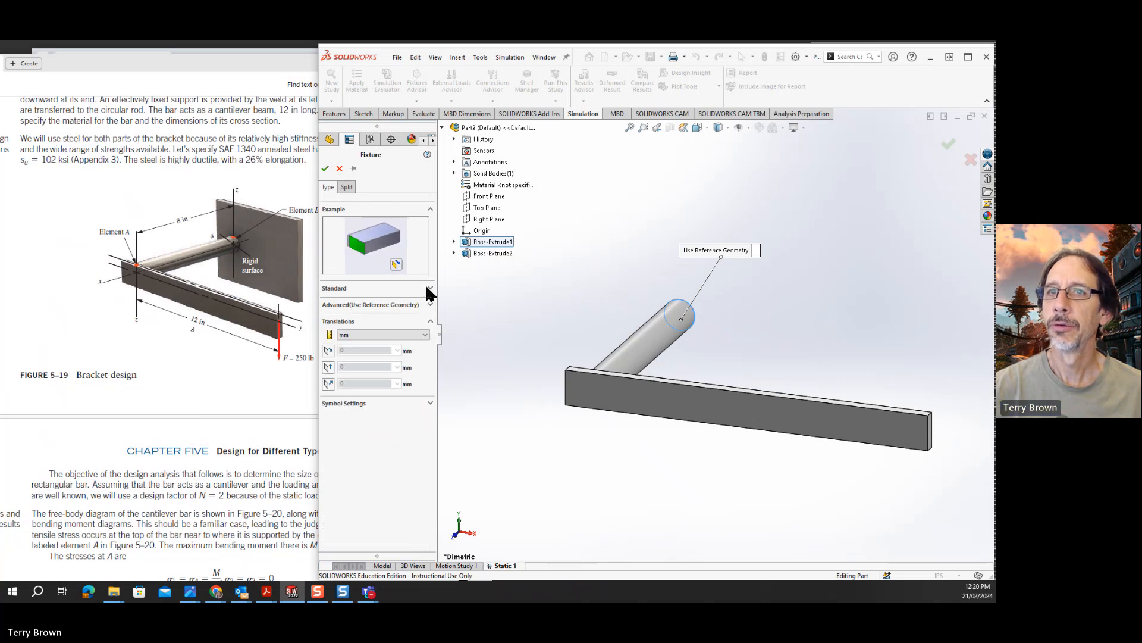
pyautogui.click(426, 288)
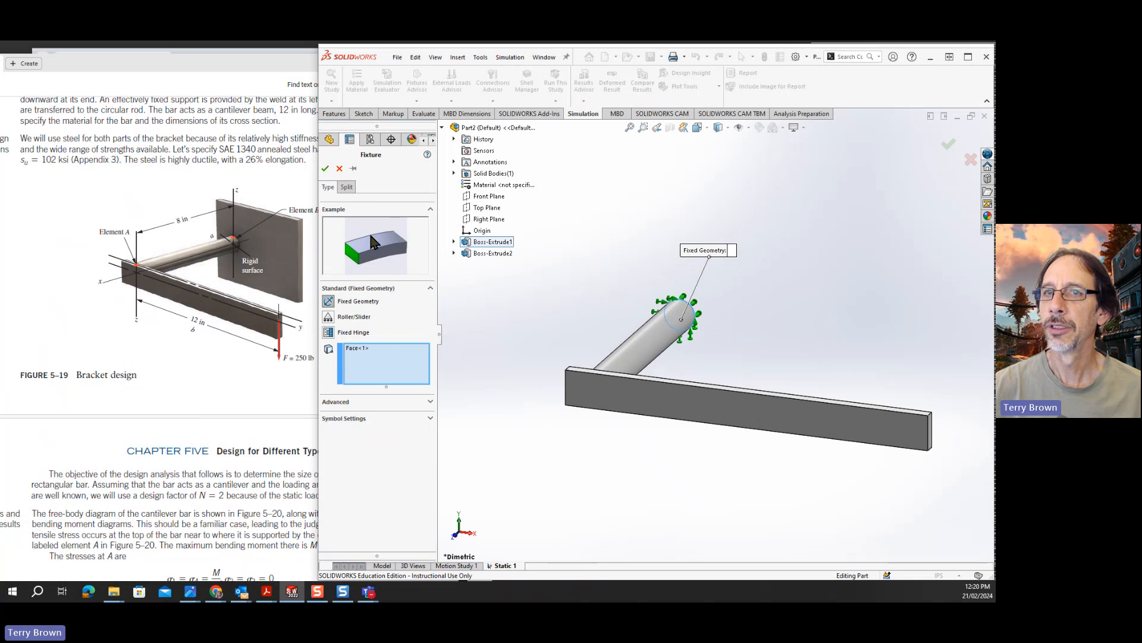
pyautogui.click(326, 168)
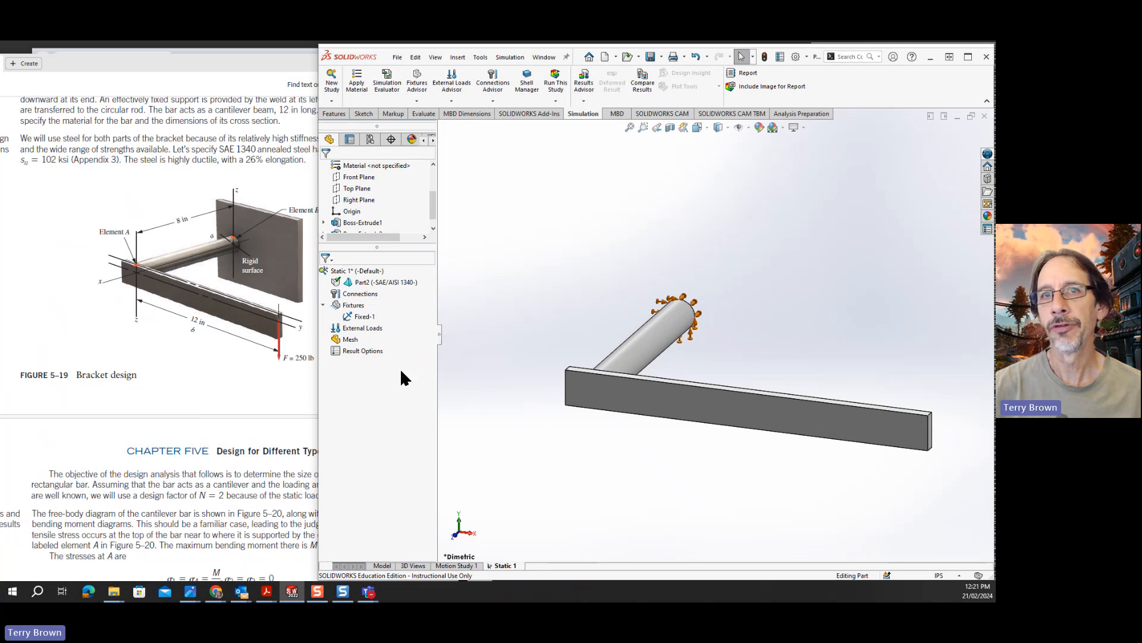
# - Start a force load on the bar's free end face, directed along that face's vertical edge
pyautogui.rightClick(354, 329)
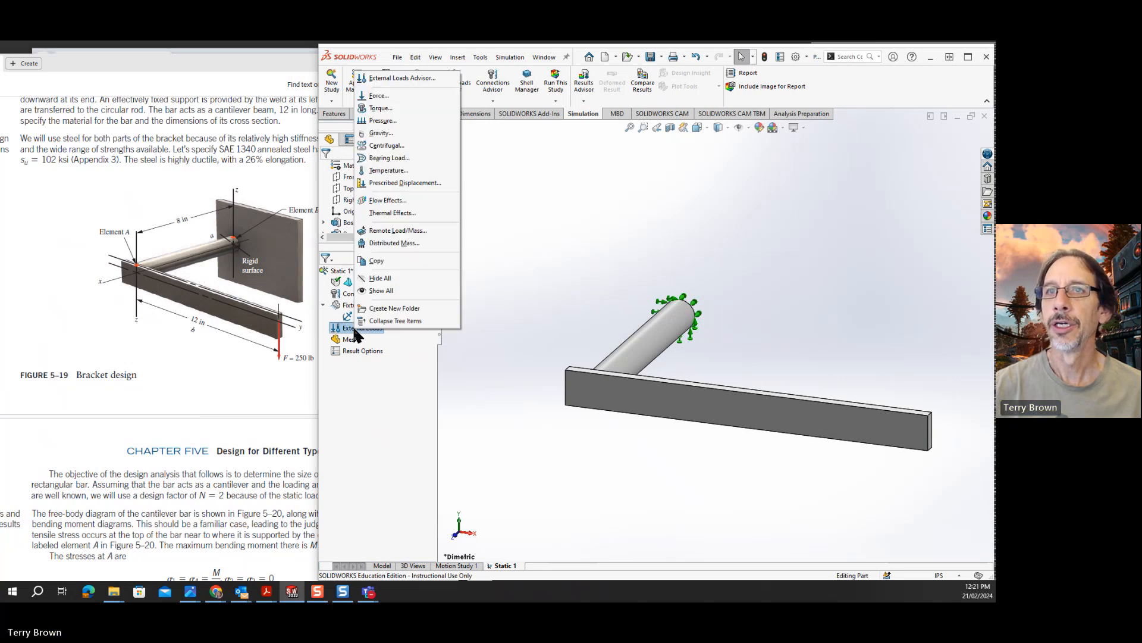
pyautogui.click(377, 95)
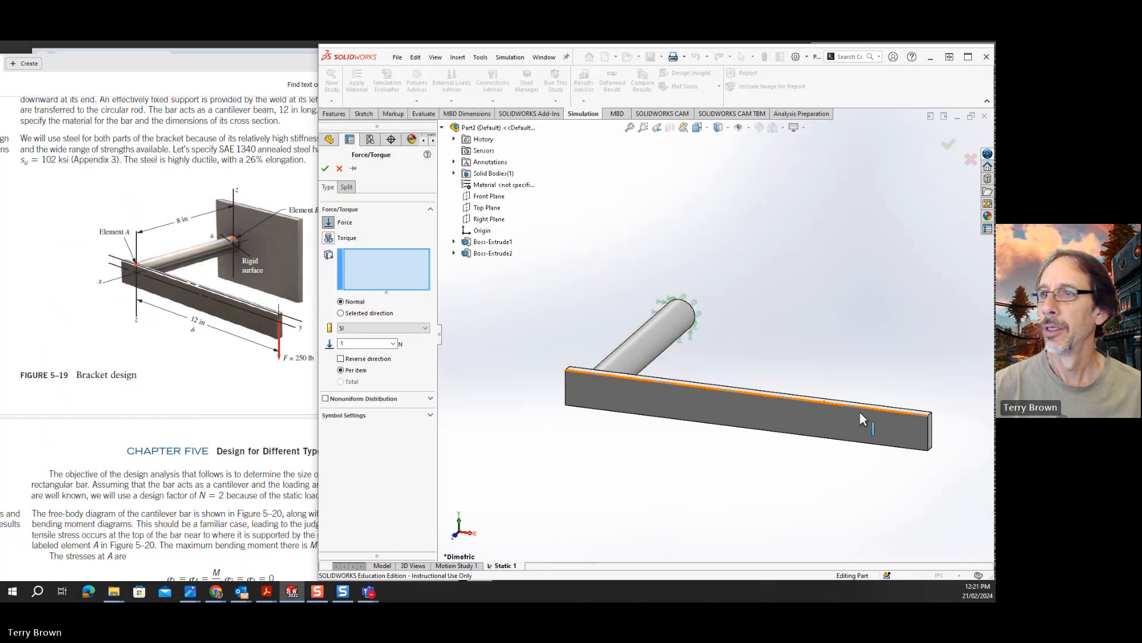
pyautogui.click(932, 440)
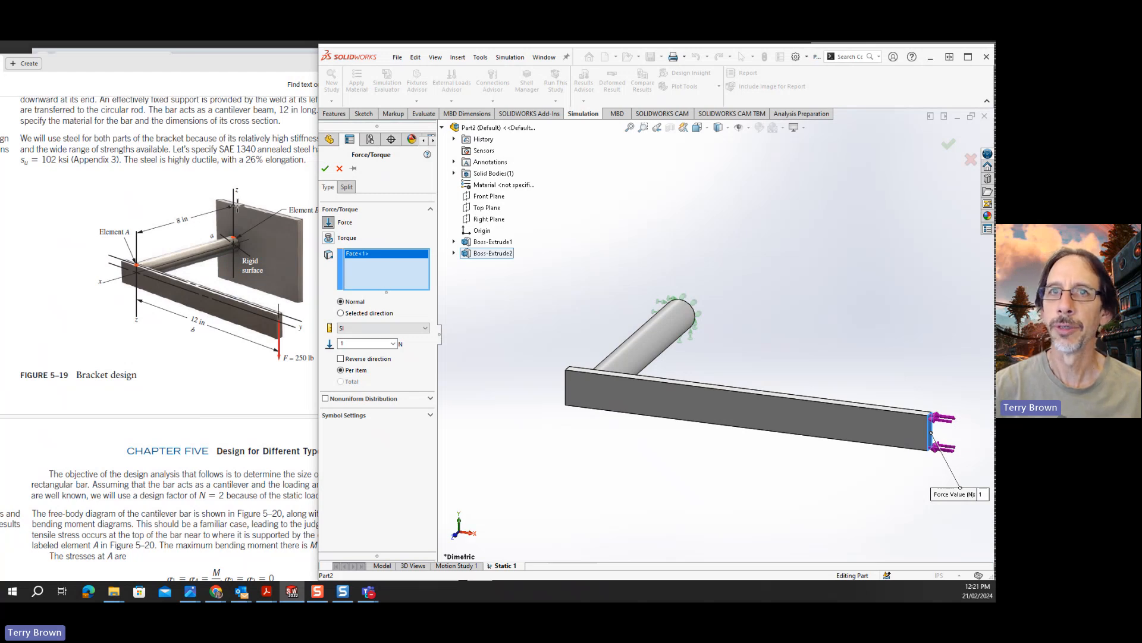
pyautogui.click(348, 313)
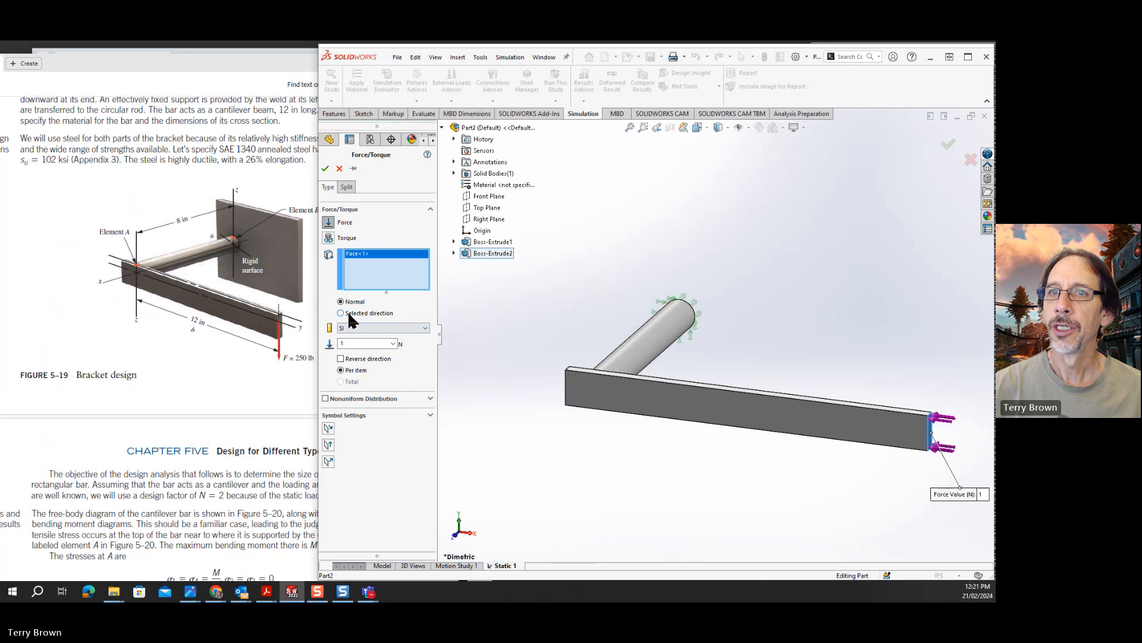
pyautogui.click(930, 431)
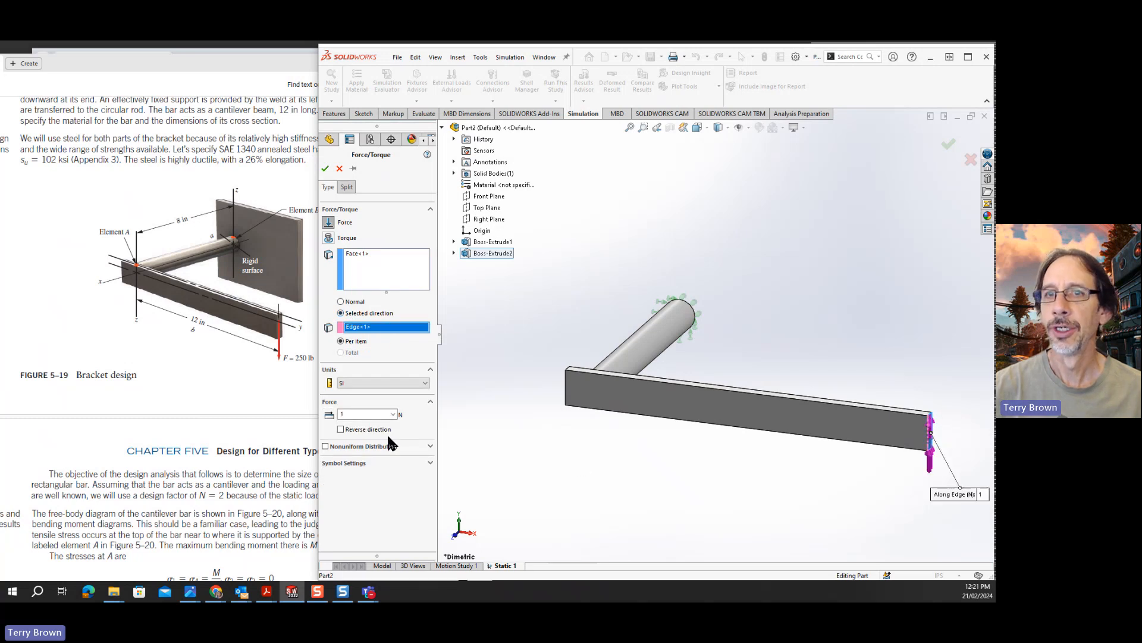
# - Reverse the force to point downward, set its units to English (IPS) and its value to 250 lbf, and accept the load
pyautogui.click(342, 429)
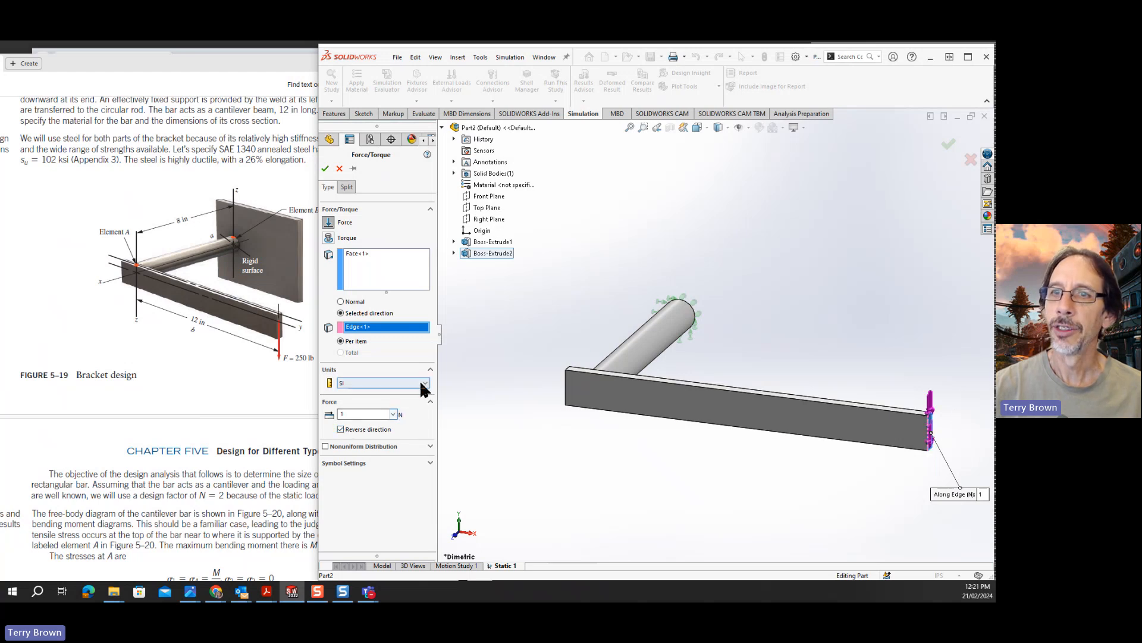
pyautogui.click(425, 382)
pyautogui.click(369, 399)
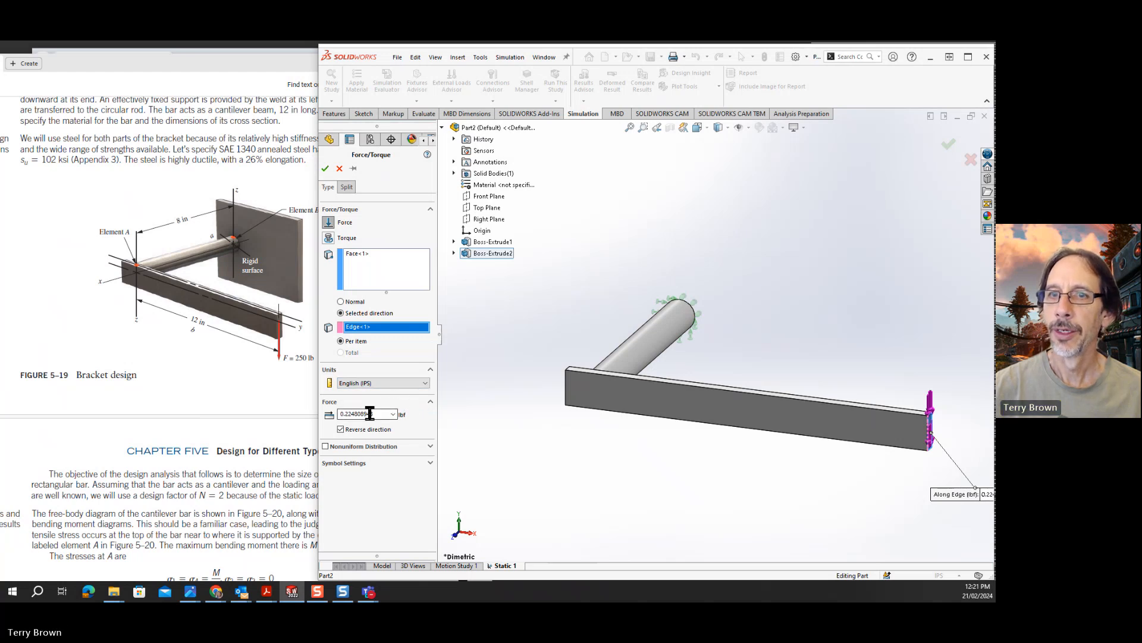
pyautogui.doubleClick(380, 412)
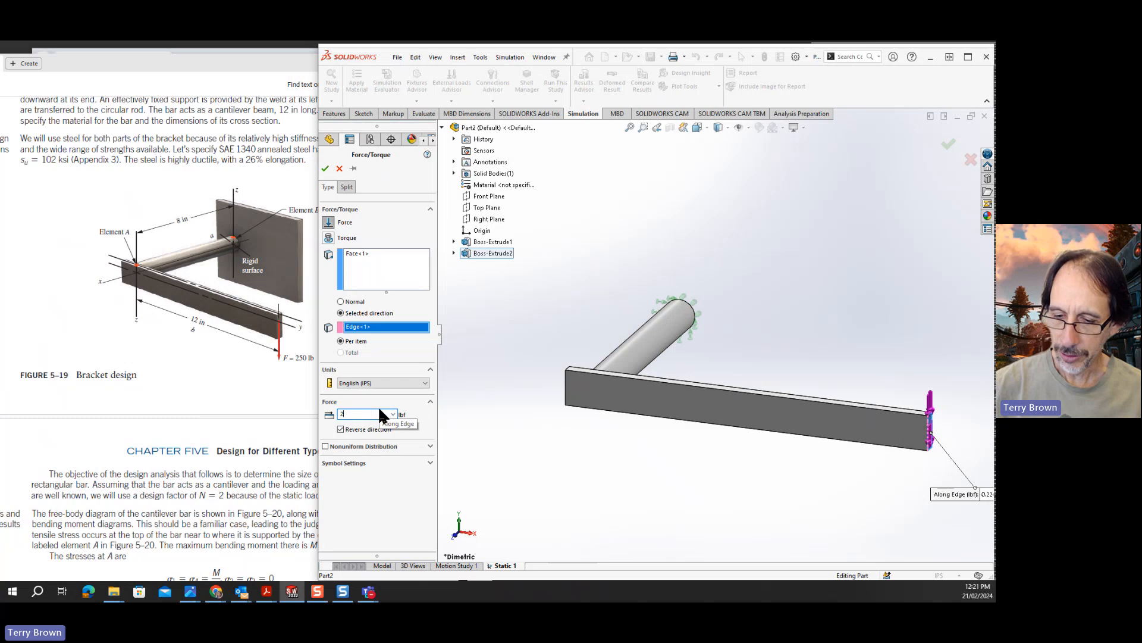
pyautogui.write('250')
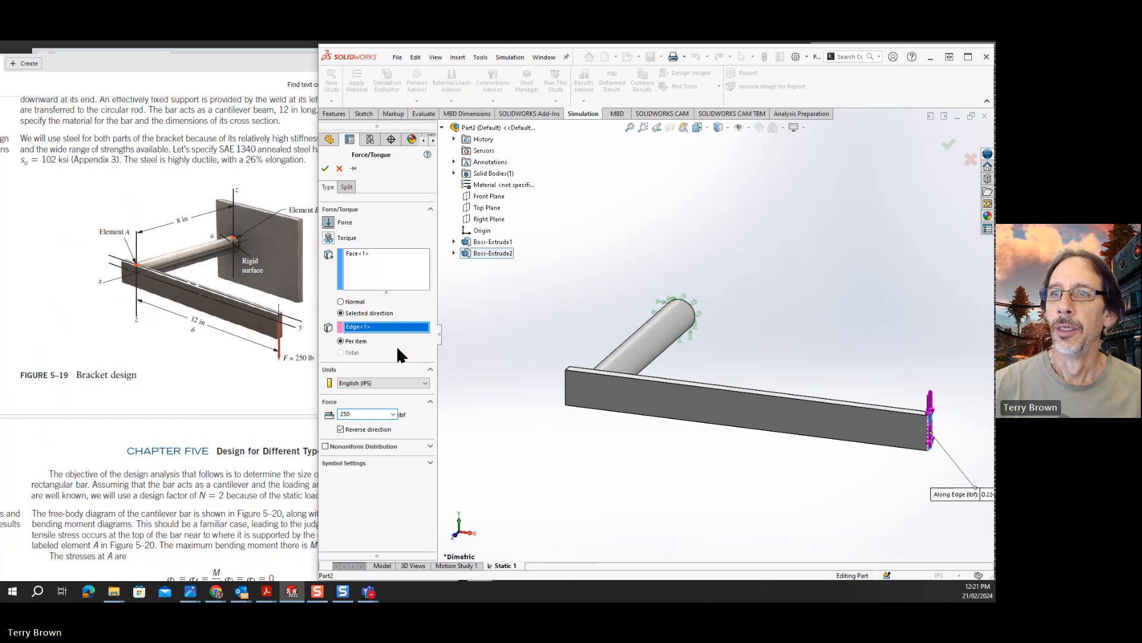
pyautogui.click(325, 168)
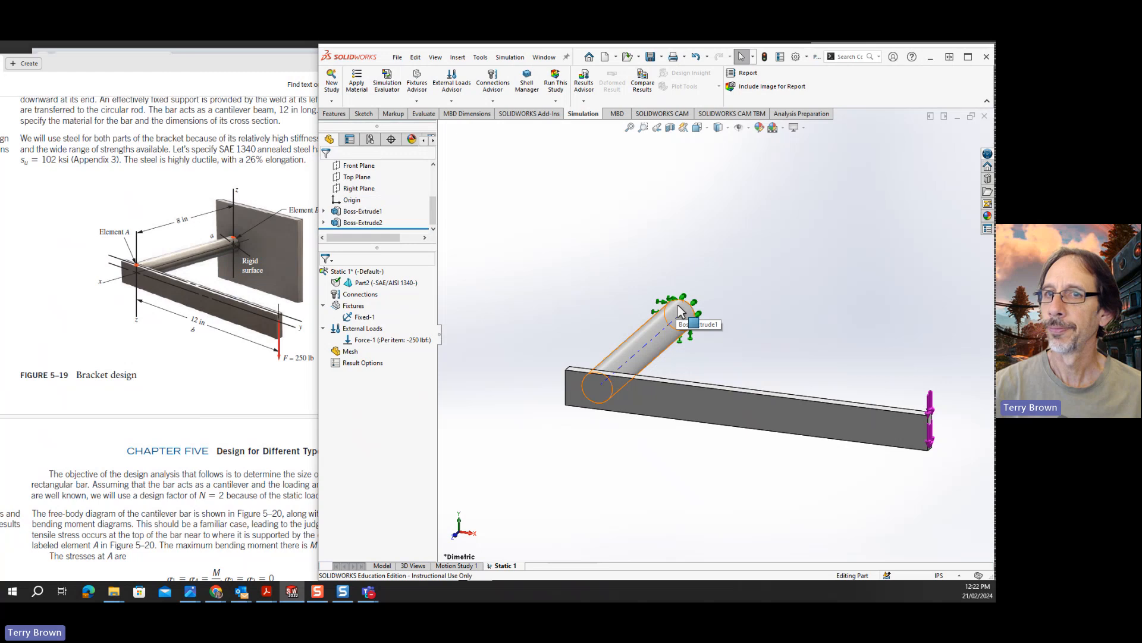
# - Mesh the bracket with the default mesh density and run the static study
pyautogui.click(351, 352)
pyautogui.rightClick(351, 355)
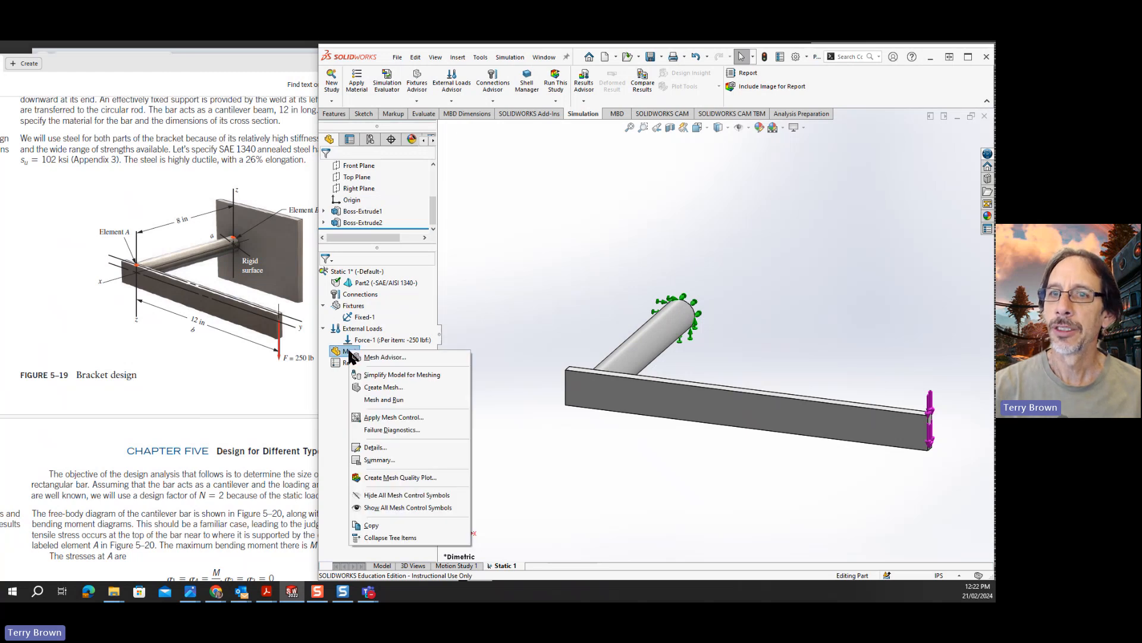
pyautogui.click(383, 386)
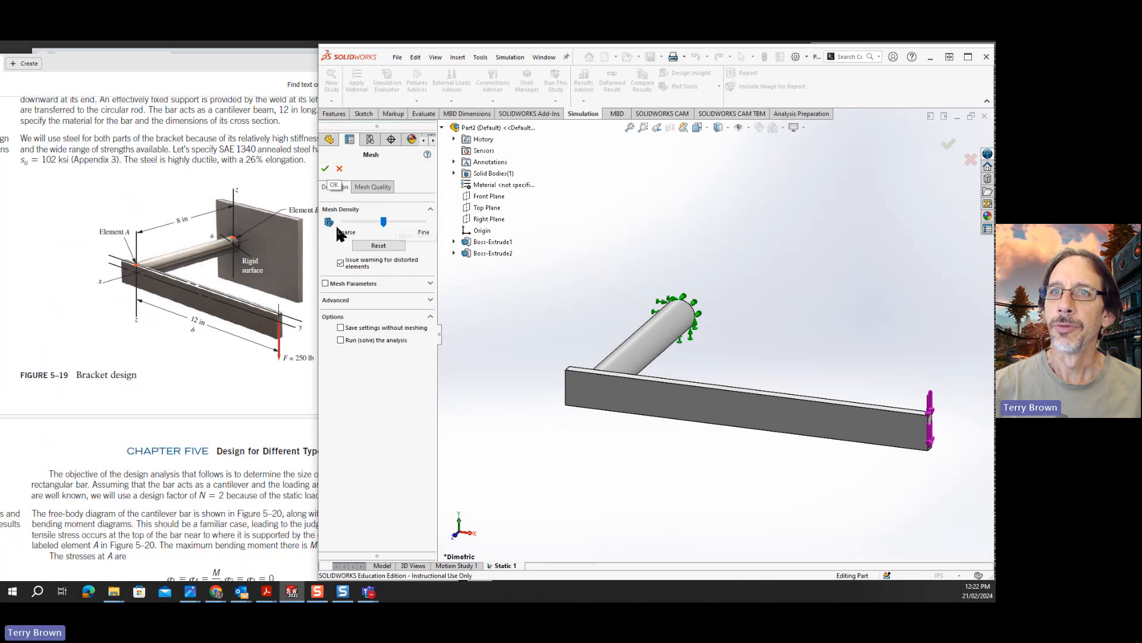
pyautogui.click(326, 169)
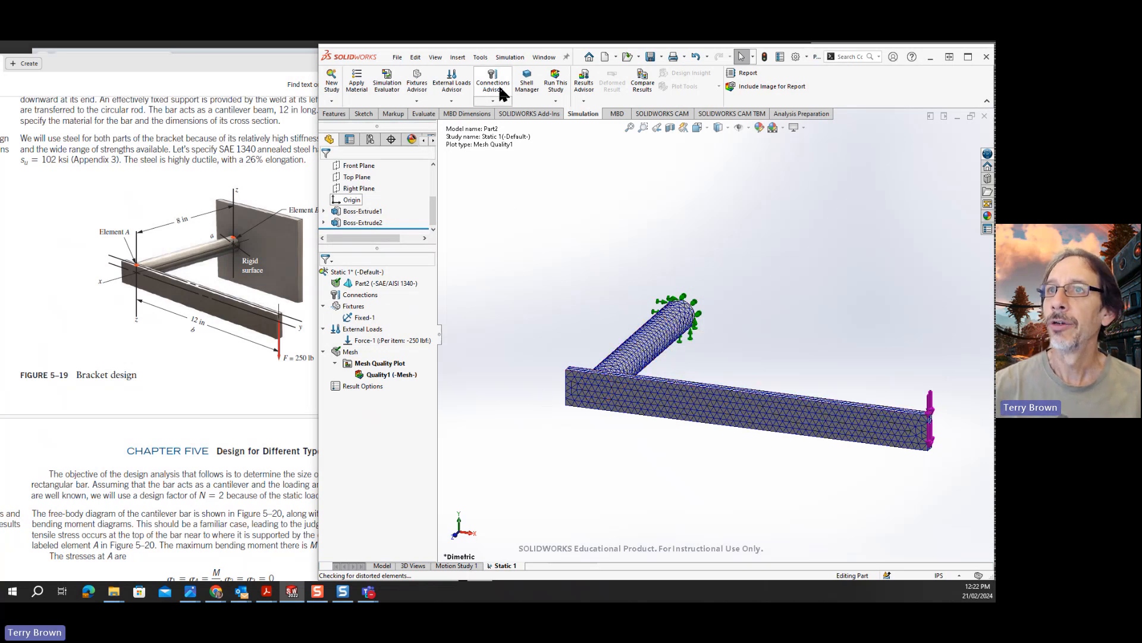
pyautogui.click(550, 86)
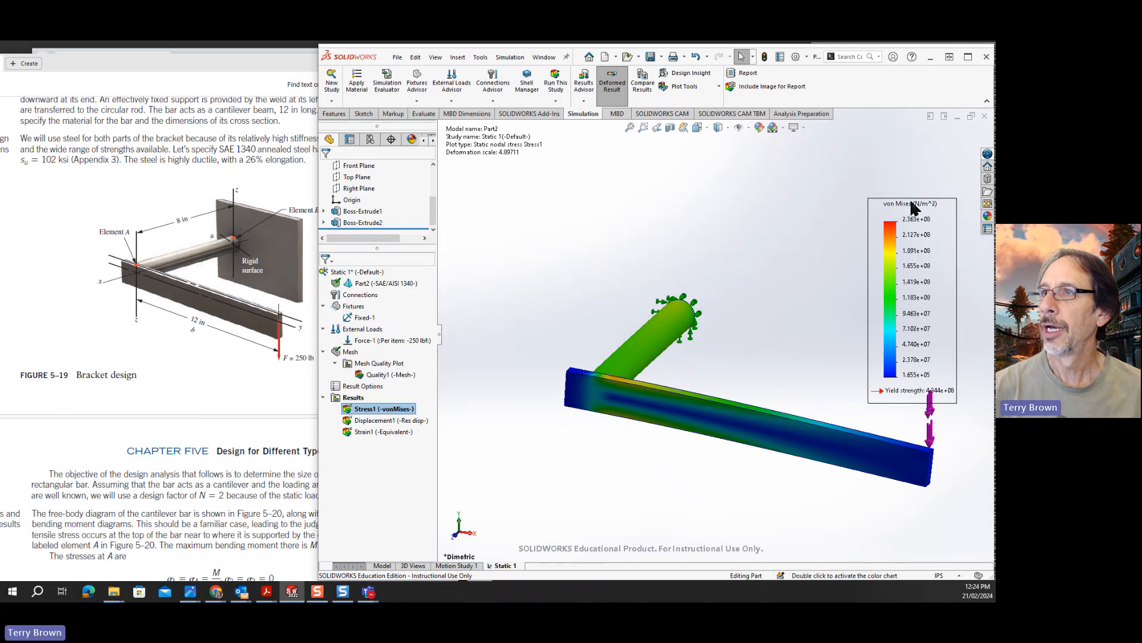
# - Edit the von Mises stress plot's definition to display stress in psi and accept the change
pyautogui.rightClick(379, 410)
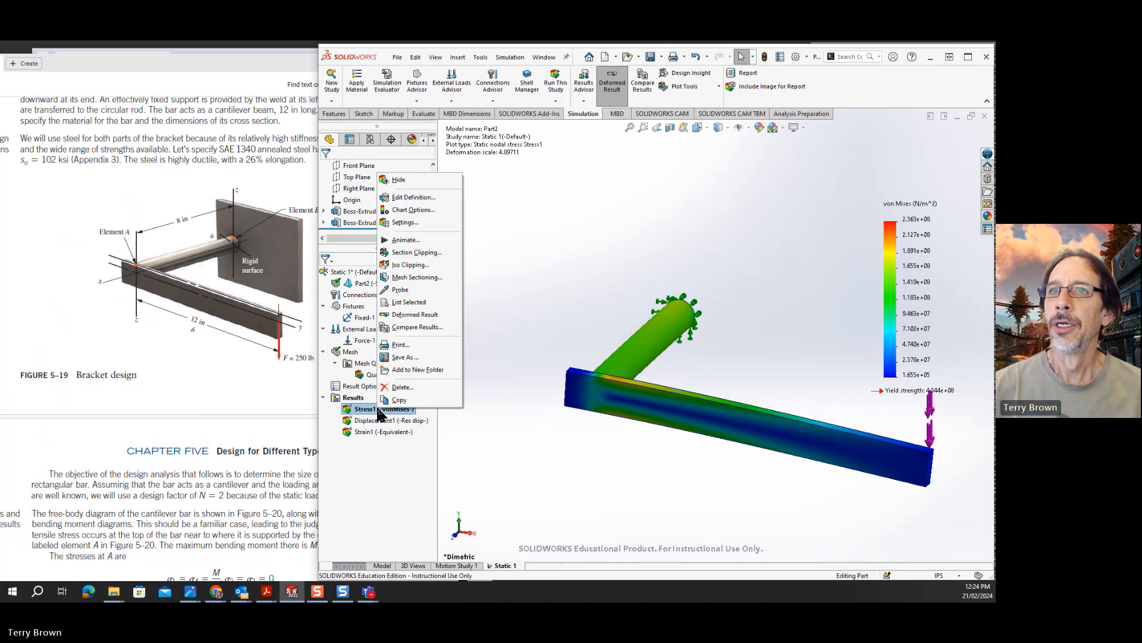
pyautogui.click(409, 198)
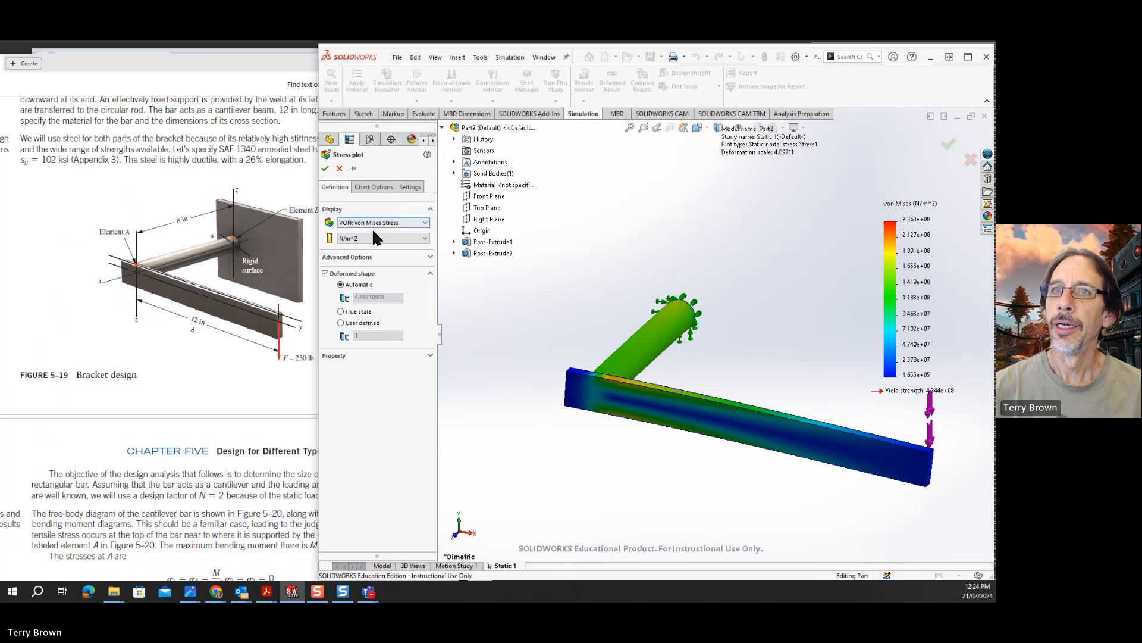
pyautogui.click(387, 237)
pyautogui.click(389, 255)
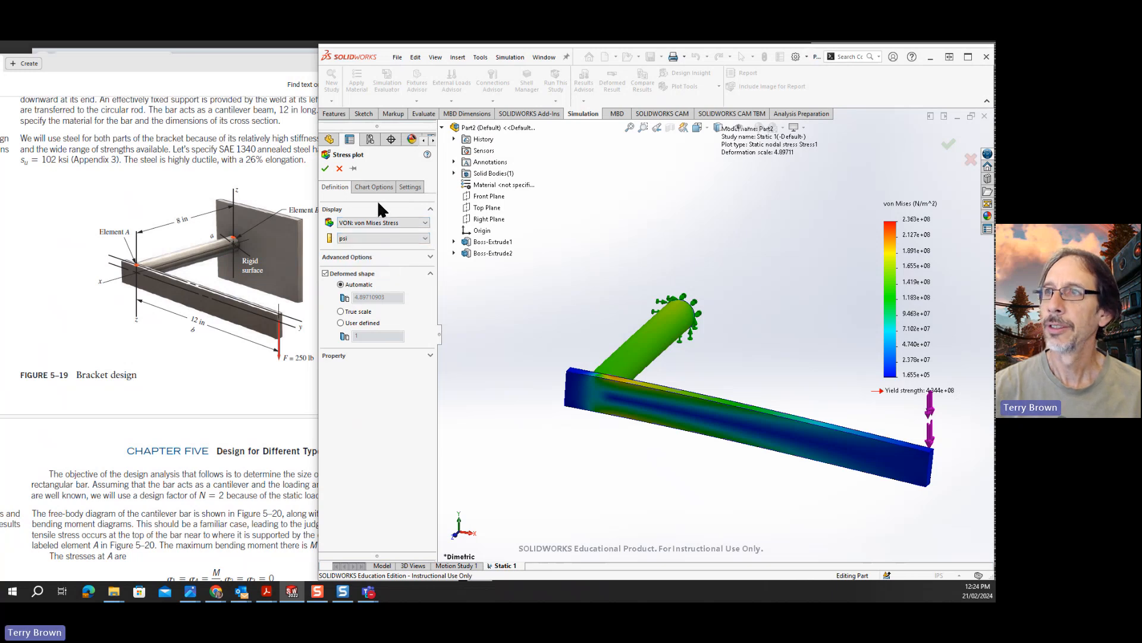
pyautogui.click(326, 168)
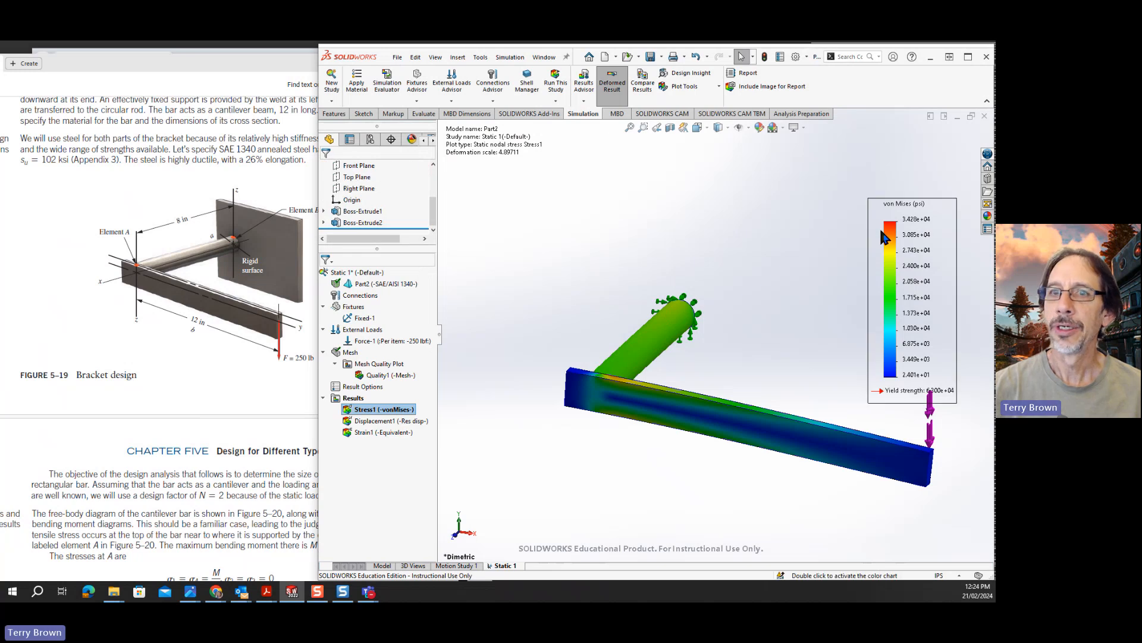
# - Switch to the textbook PDF and review the bar's stress calculations and finite-element model figure, then return to the SOLIDWORKS stress plot
pyautogui.click(206, 380)
pyautogui.scroll(-10, 276, 345)
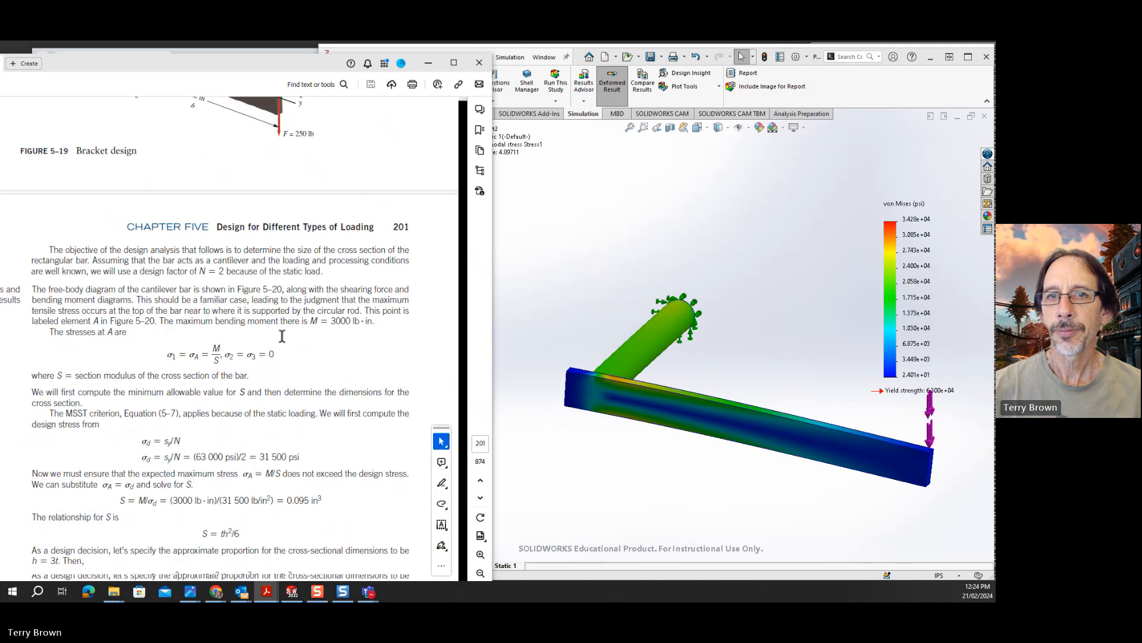
pyautogui.scroll(-8, 282, 336)
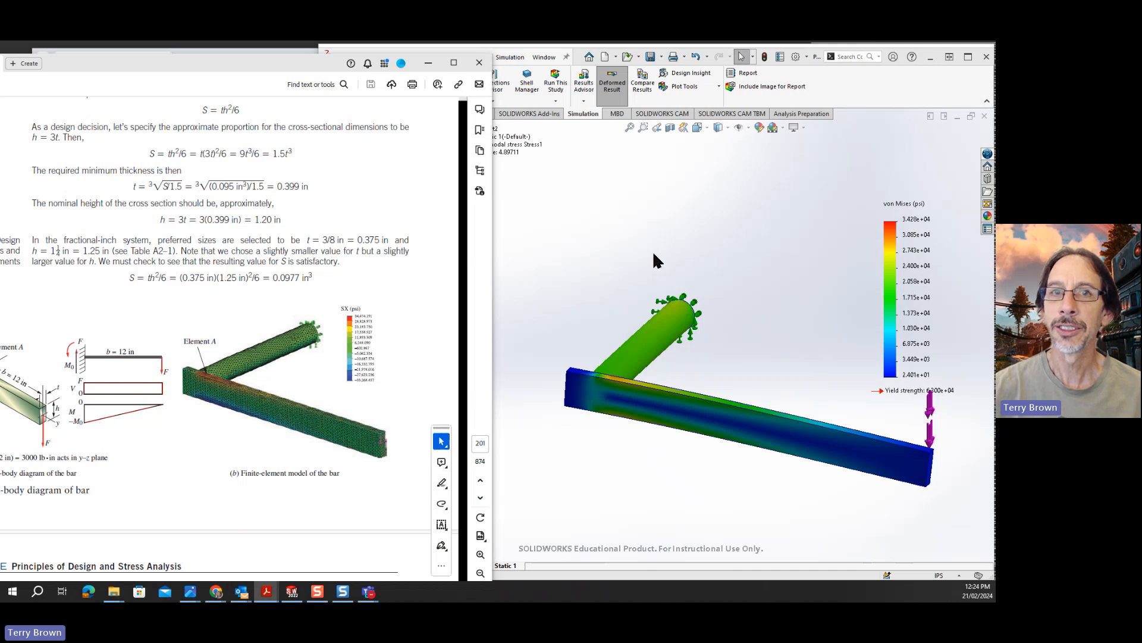
pyautogui.click(562, 265)
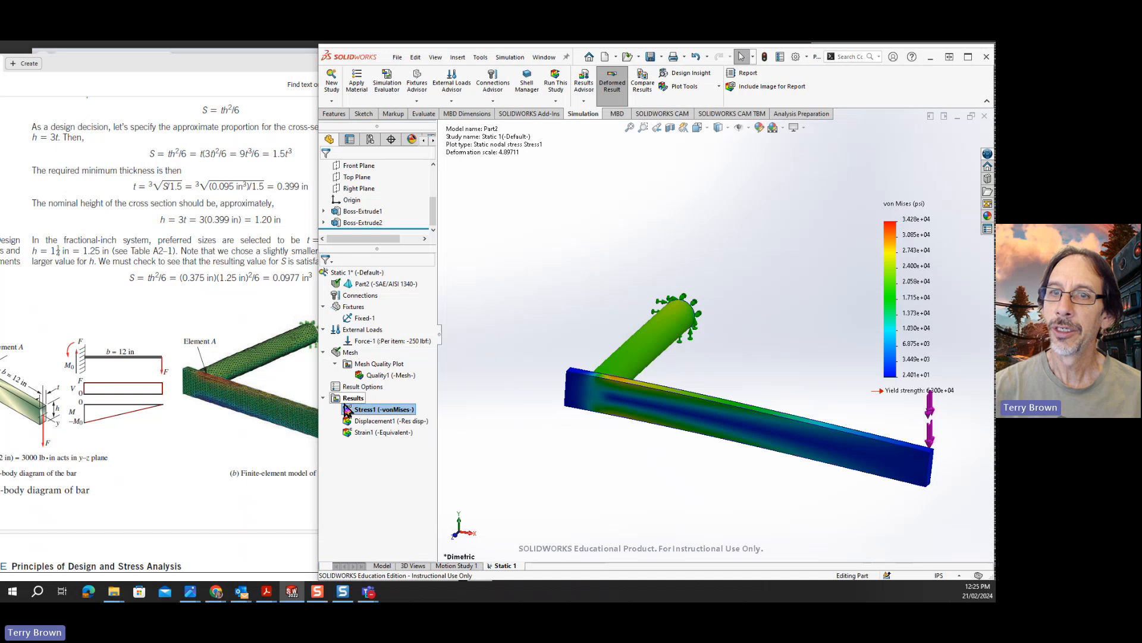
# - Turn on the maximum annotation for the von Mises stress plot and move its label clear of the bar
pyautogui.rightClick(363, 408)
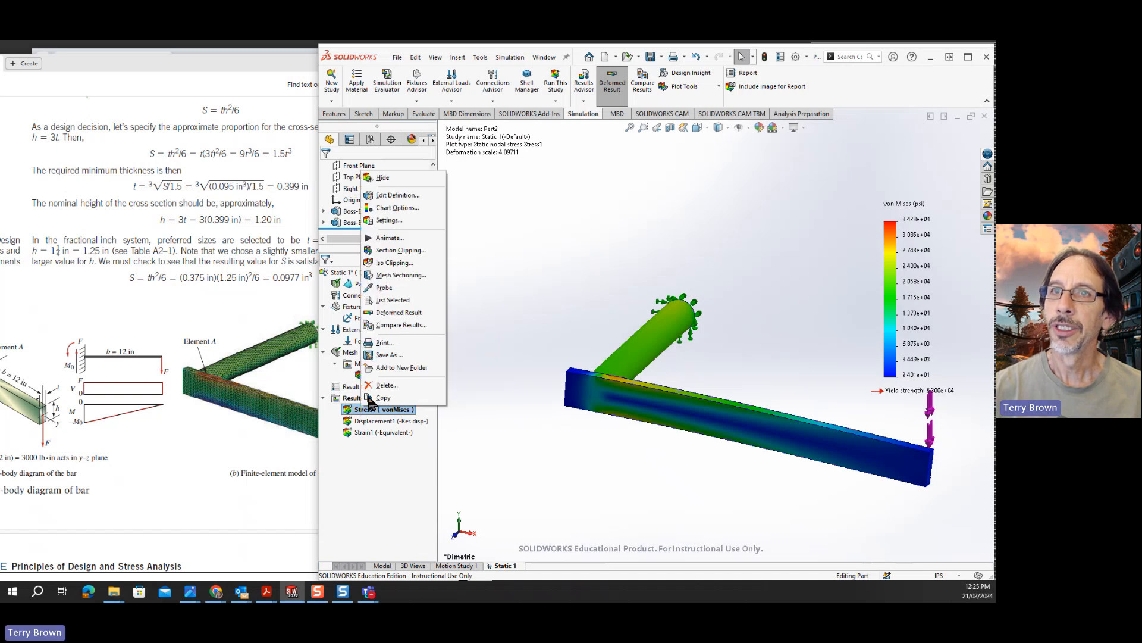
pyautogui.click(397, 196)
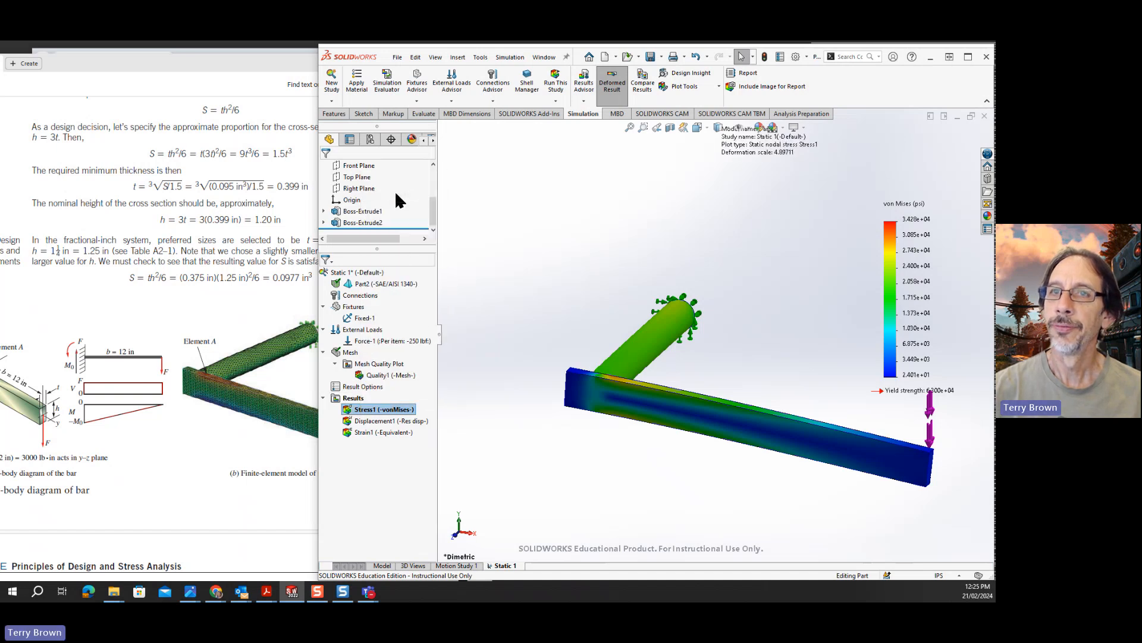
pyautogui.click(425, 223)
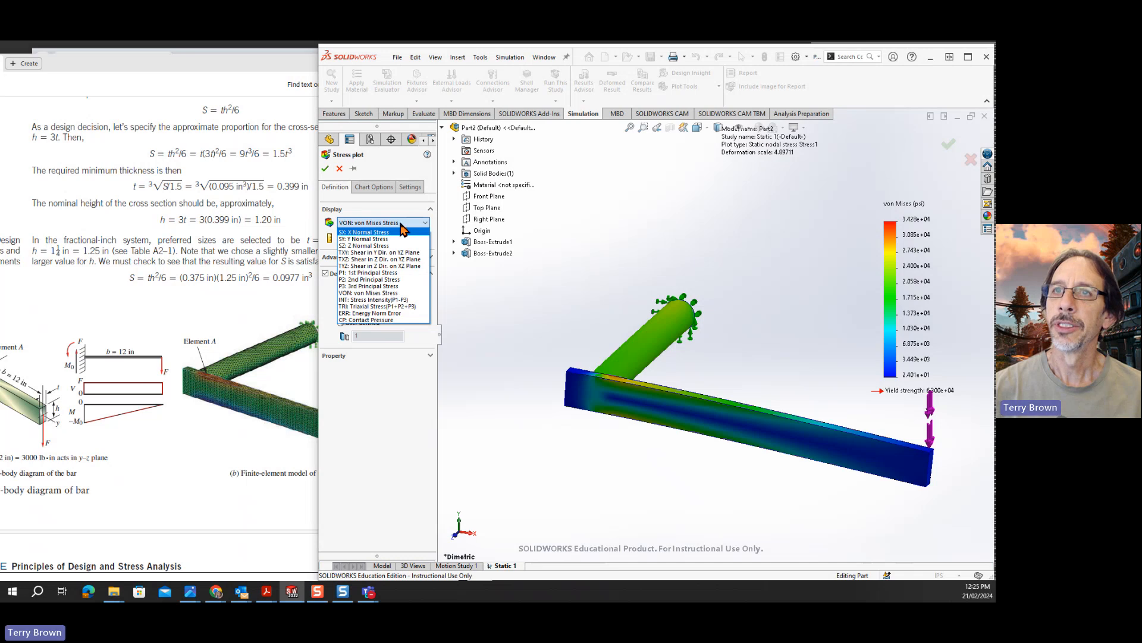
pyautogui.click(400, 225)
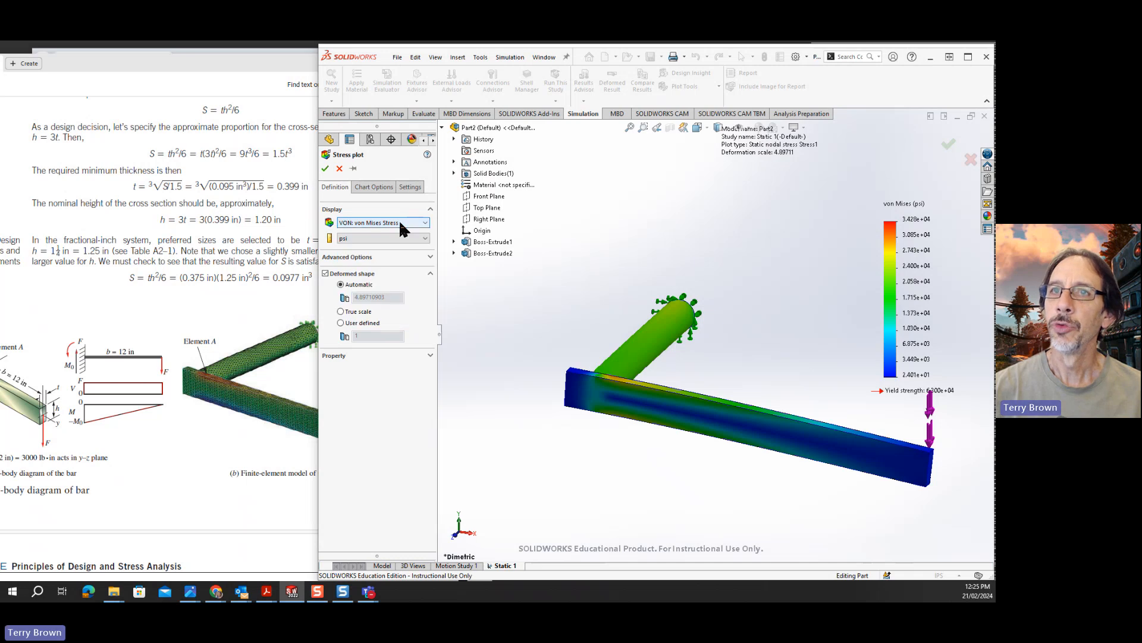
pyautogui.click(377, 185)
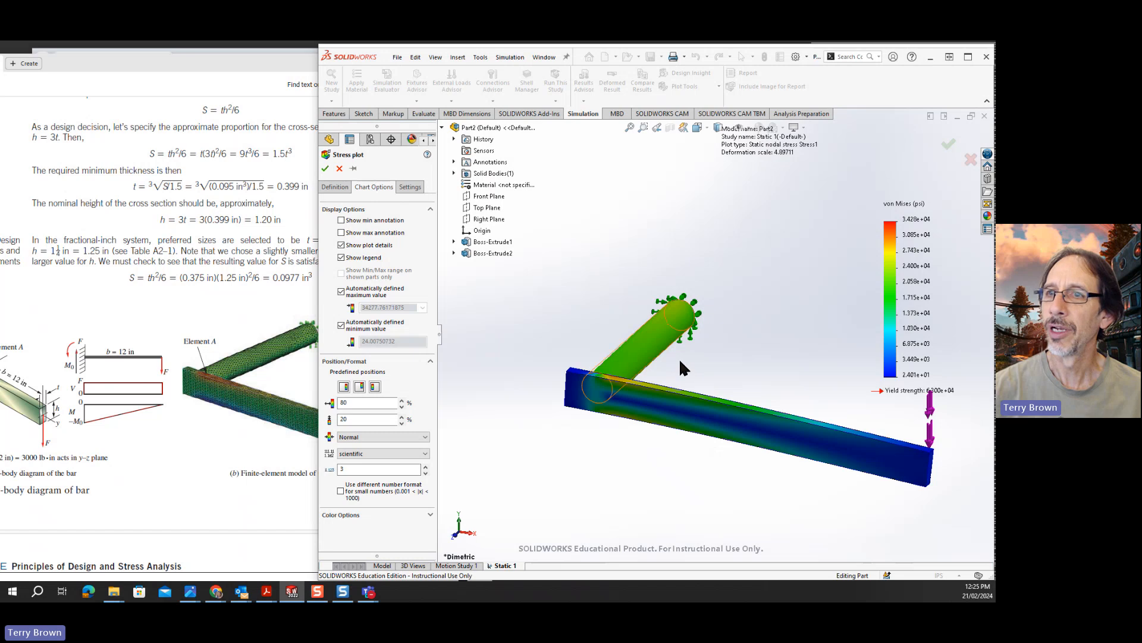
pyautogui.click(342, 233)
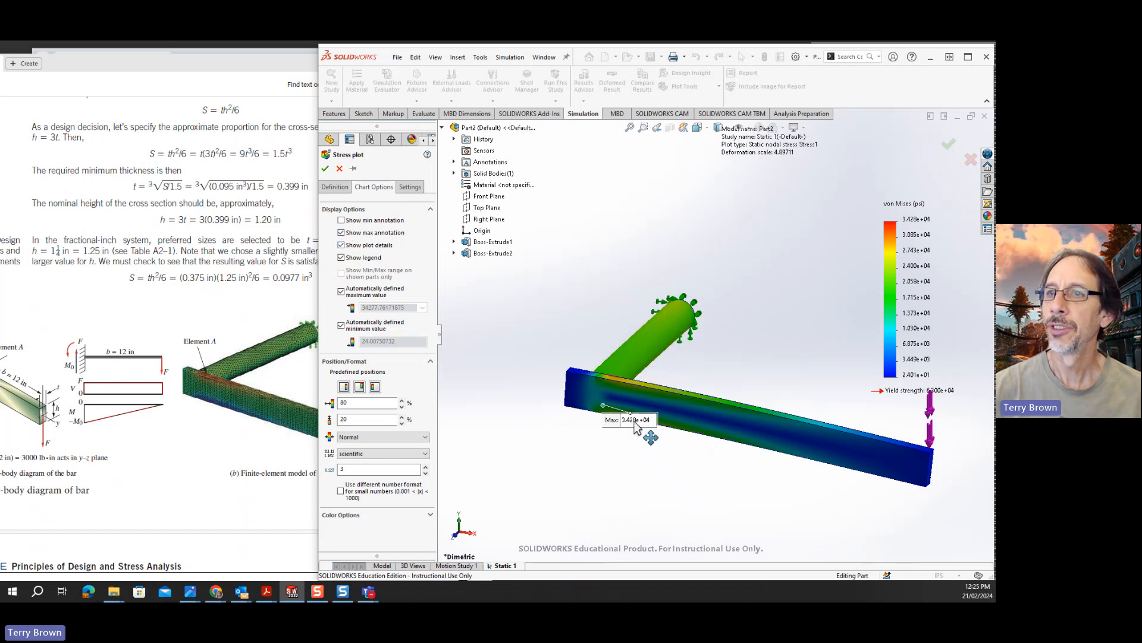
pyautogui.moveTo(635, 421); pyautogui.dragTo(507, 438)
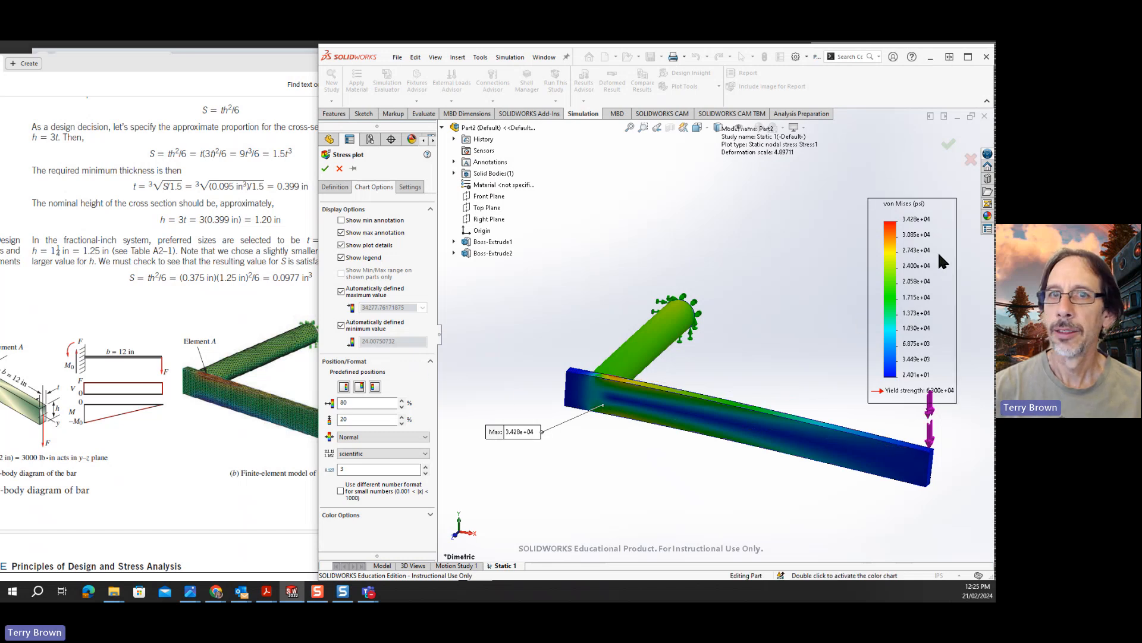
# - Change the von Mises plot's legend number format to floating and accept the chart options
pyautogui.click(264, 314)
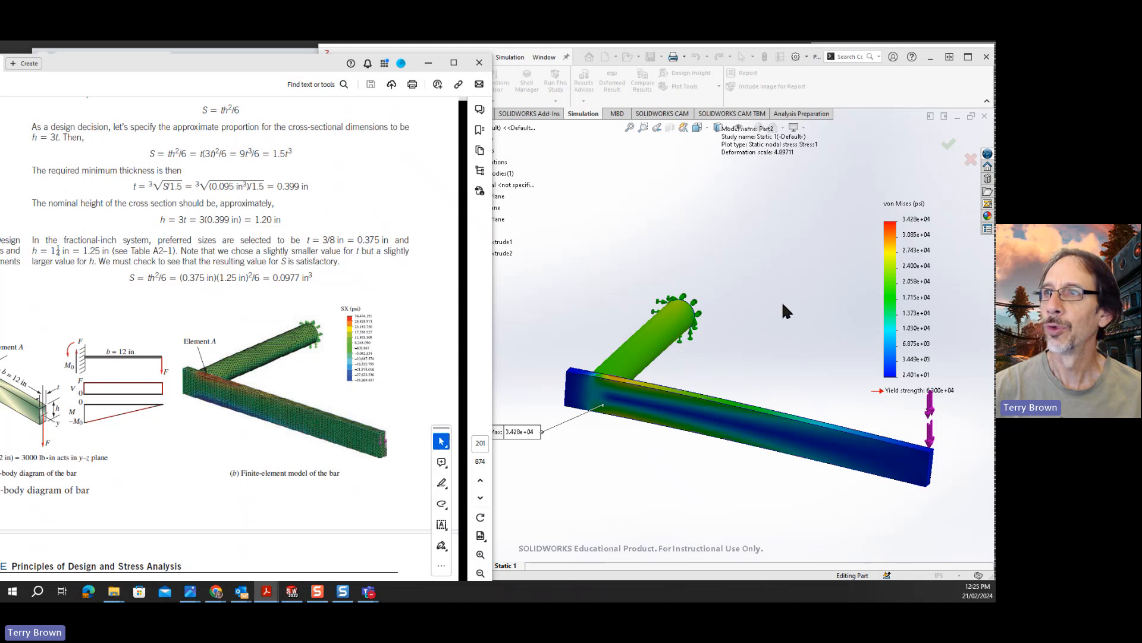
pyautogui.doubleClick(913, 244)
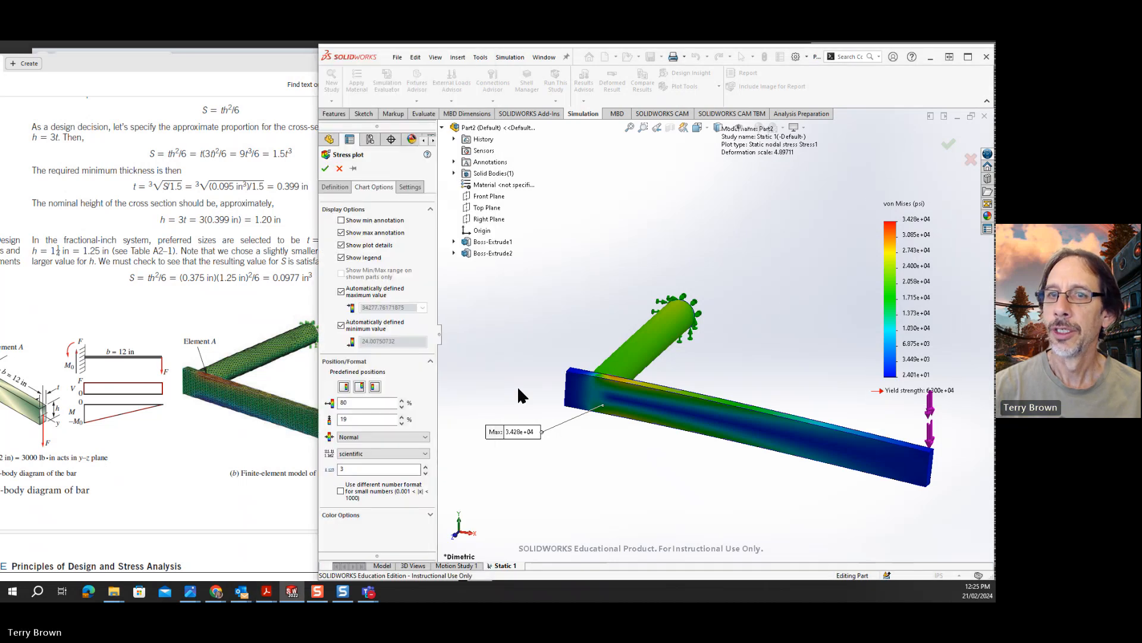
pyautogui.click(384, 452)
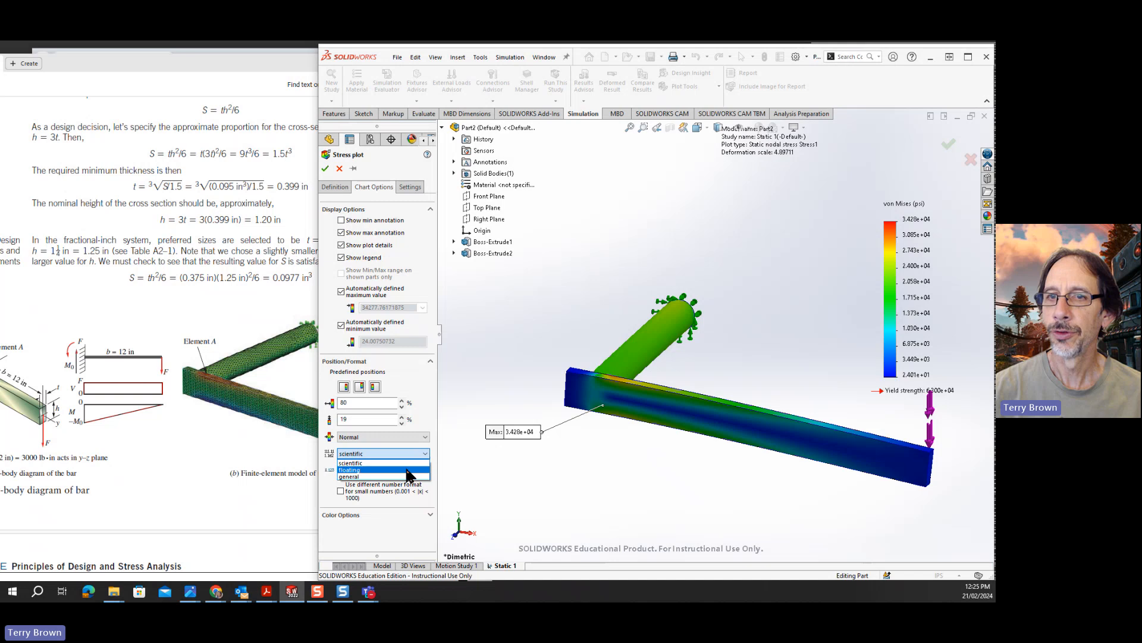
pyautogui.click(407, 470)
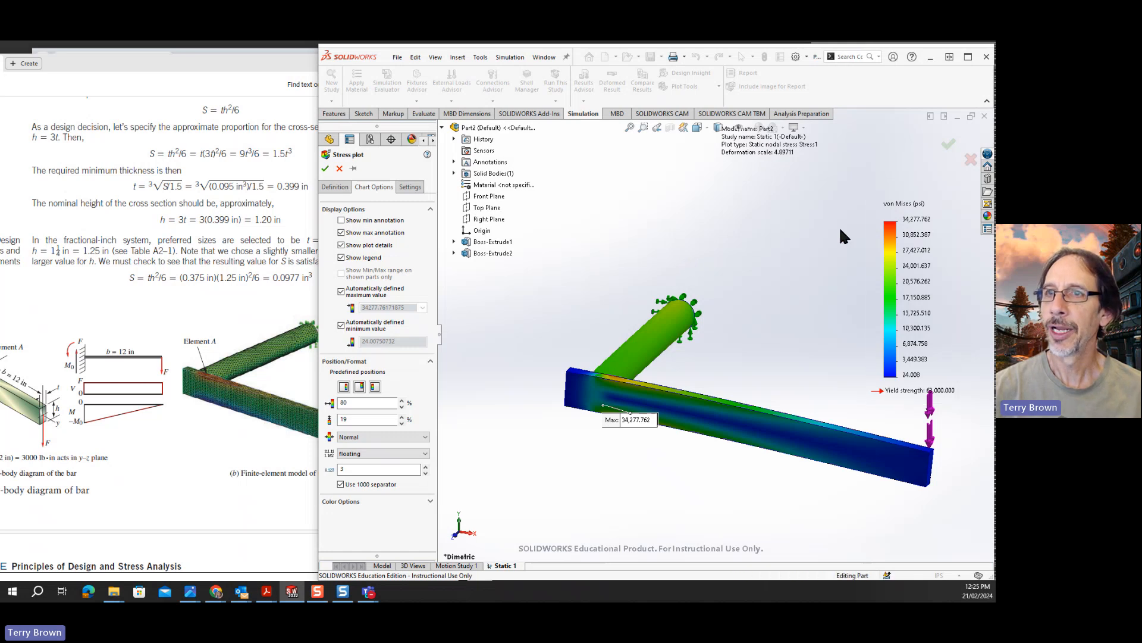
pyautogui.click(949, 146)
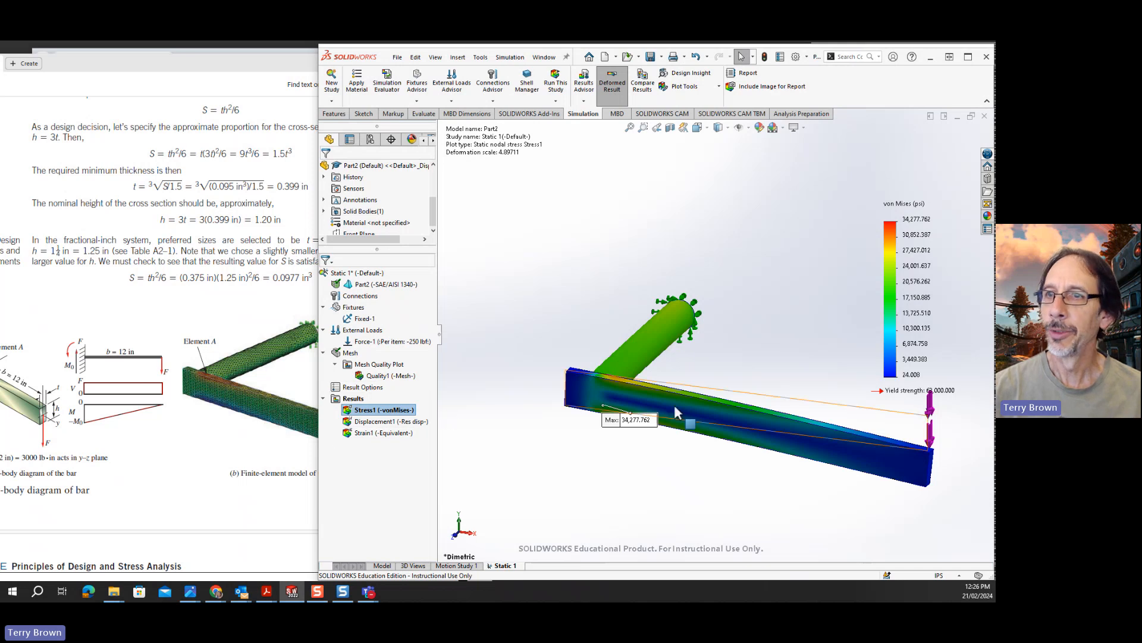
# - Set the von Mises stress plot's boundary option to Mesh and accept the plot settings
pyautogui.rightClick(374, 415)
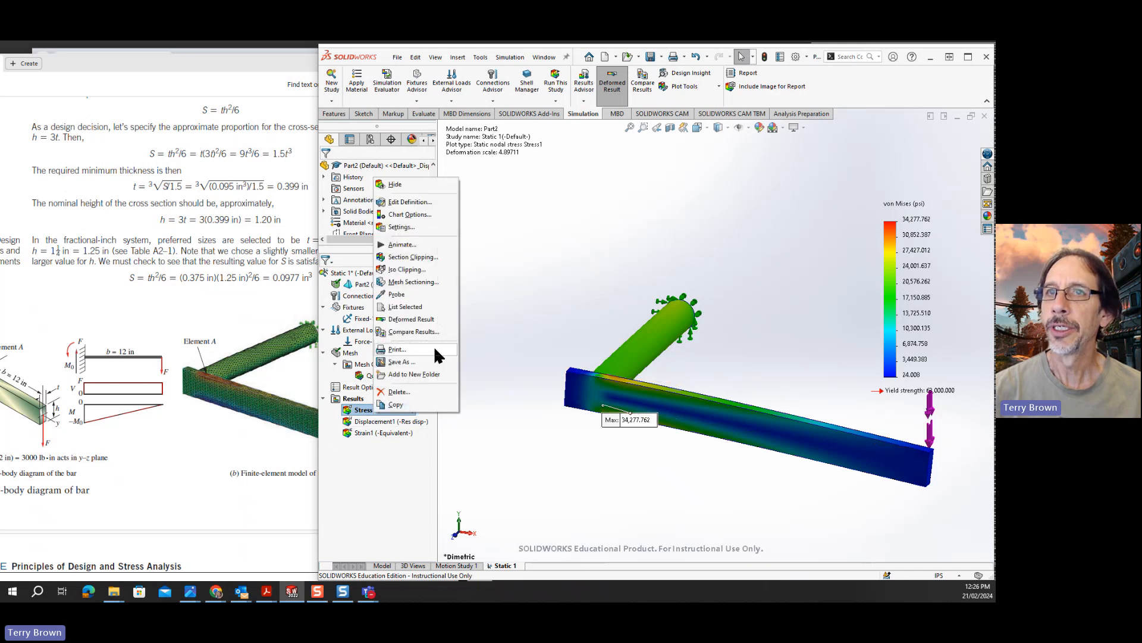
pyautogui.click(399, 229)
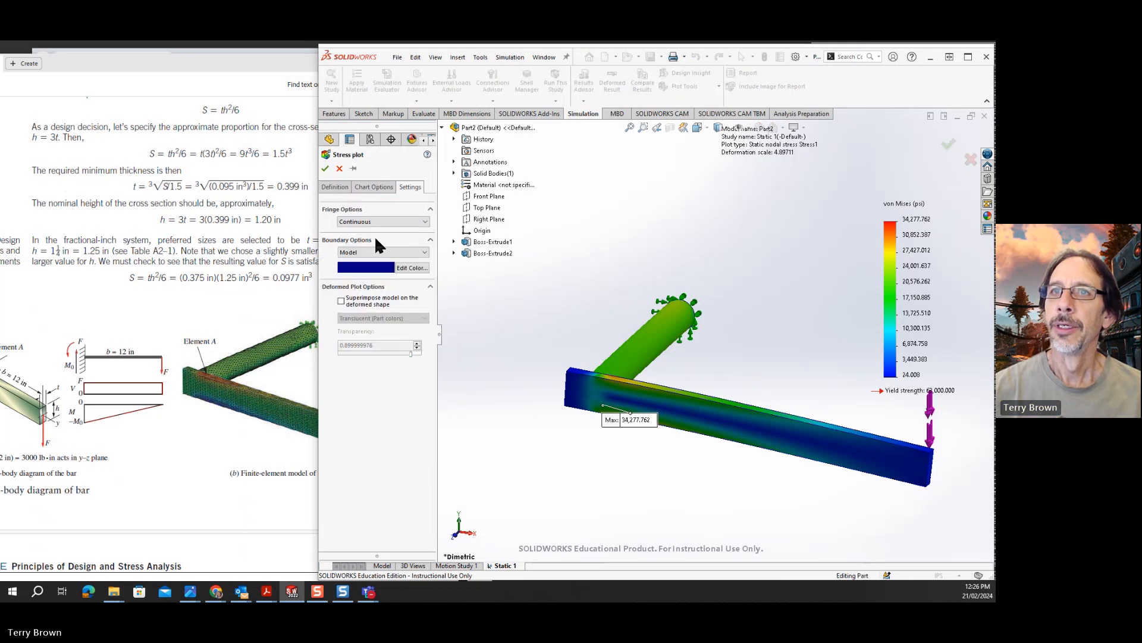
pyautogui.click(387, 253)
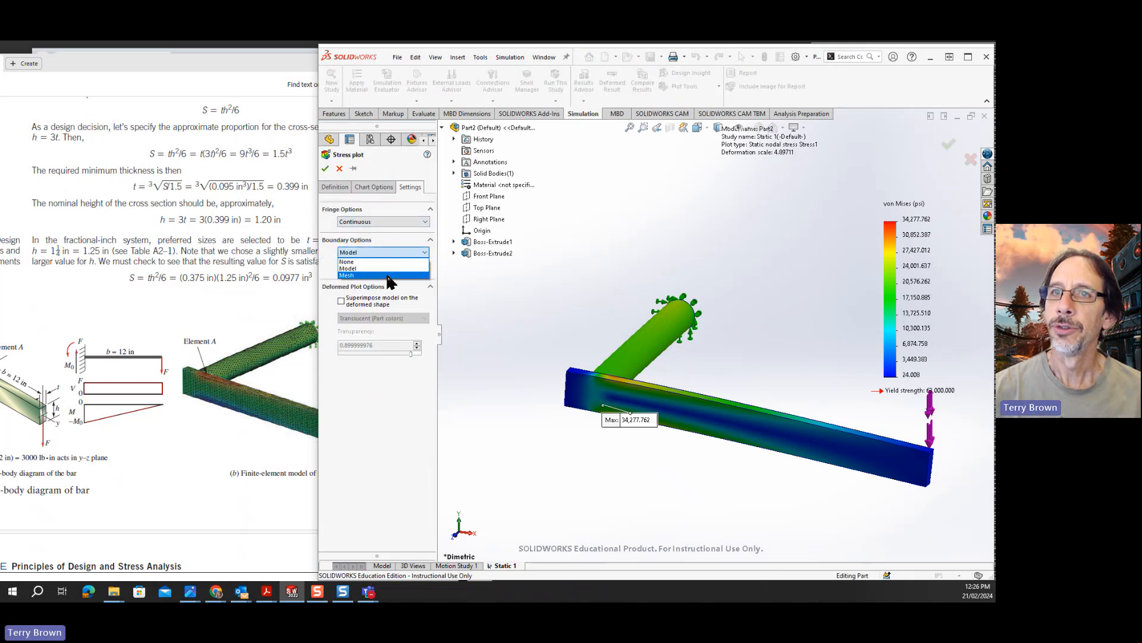
pyautogui.click(384, 263)
pyautogui.click(326, 169)
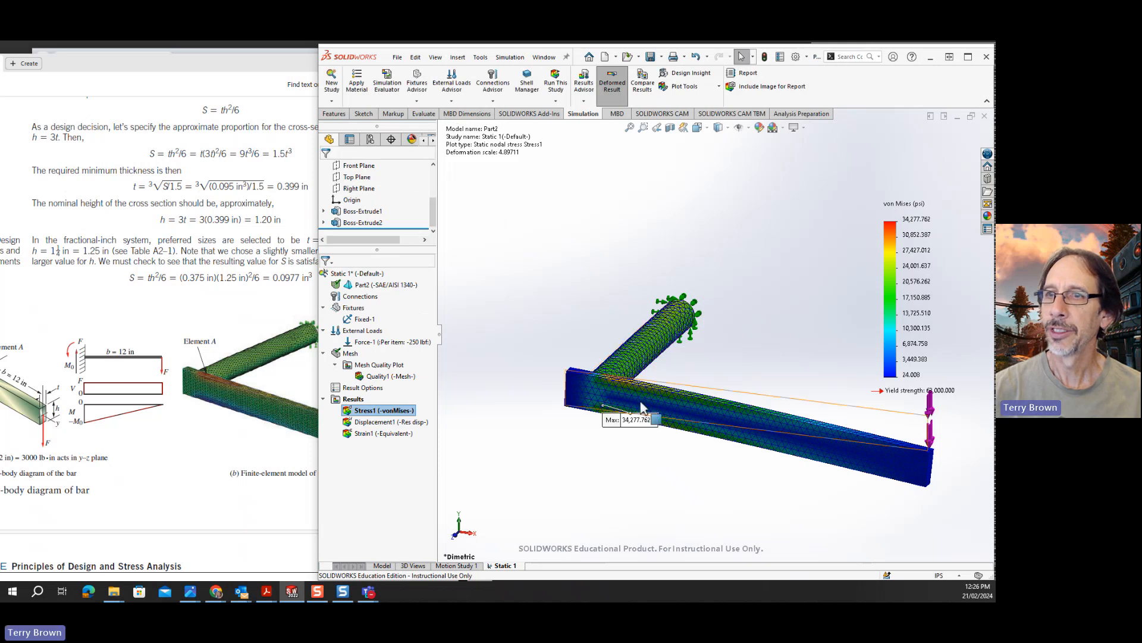
# - Define a new stress plot of SX: X Normal Stress in psi, matching the textbook's finite-element figure
pyautogui.rightClick(357, 401)
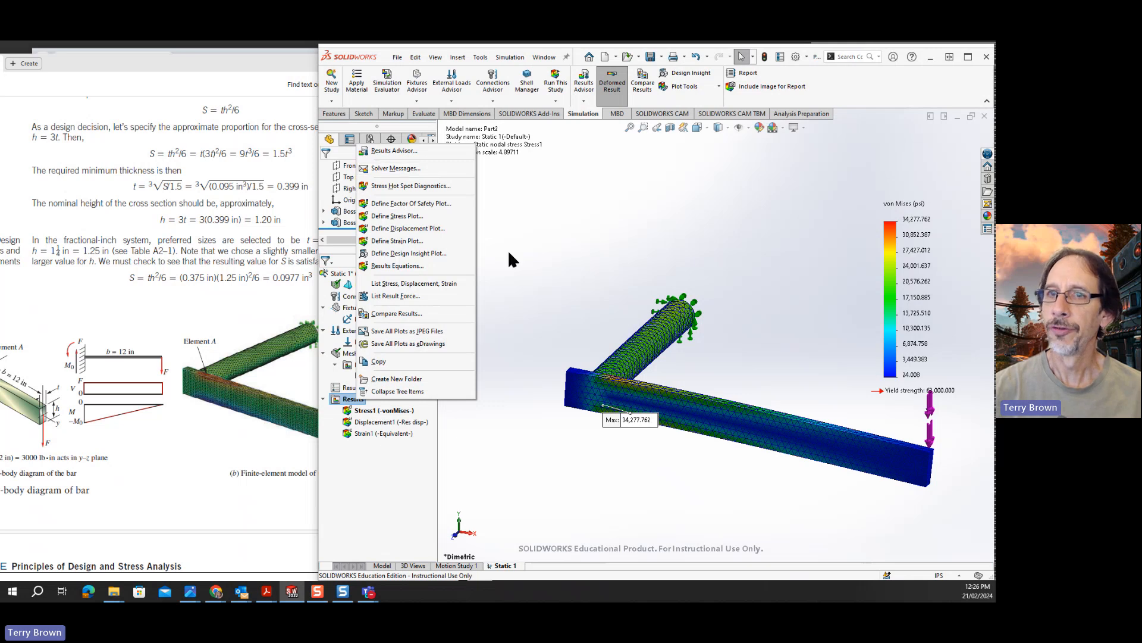
pyautogui.click(391, 216)
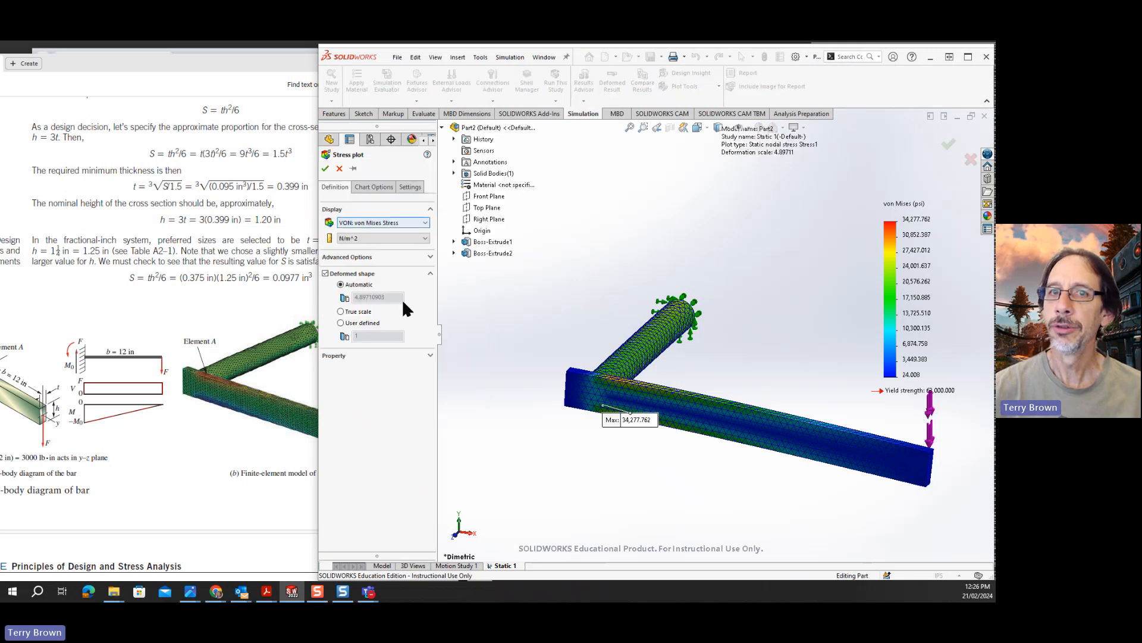
pyautogui.click(291, 310)
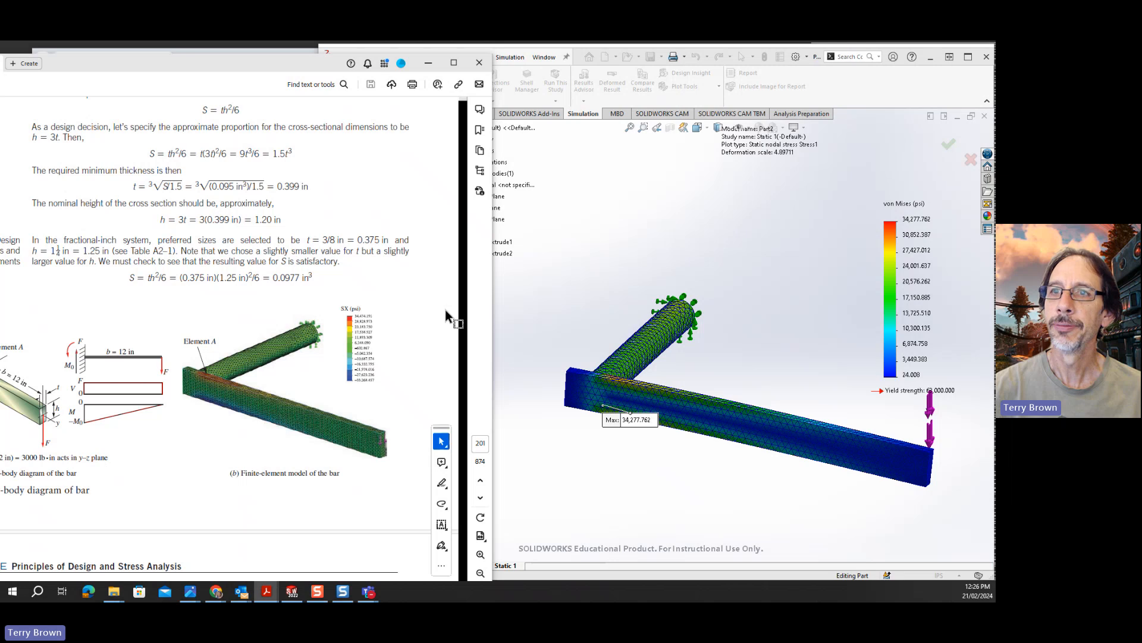
pyautogui.click(555, 282)
pyautogui.click(413, 222)
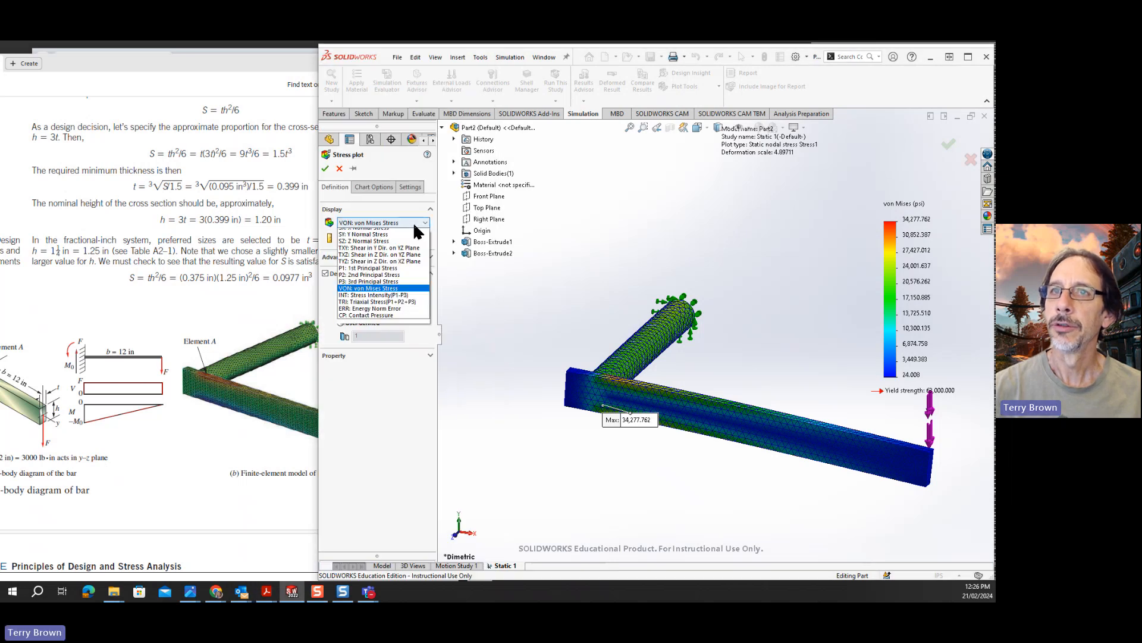
pyautogui.click(367, 228)
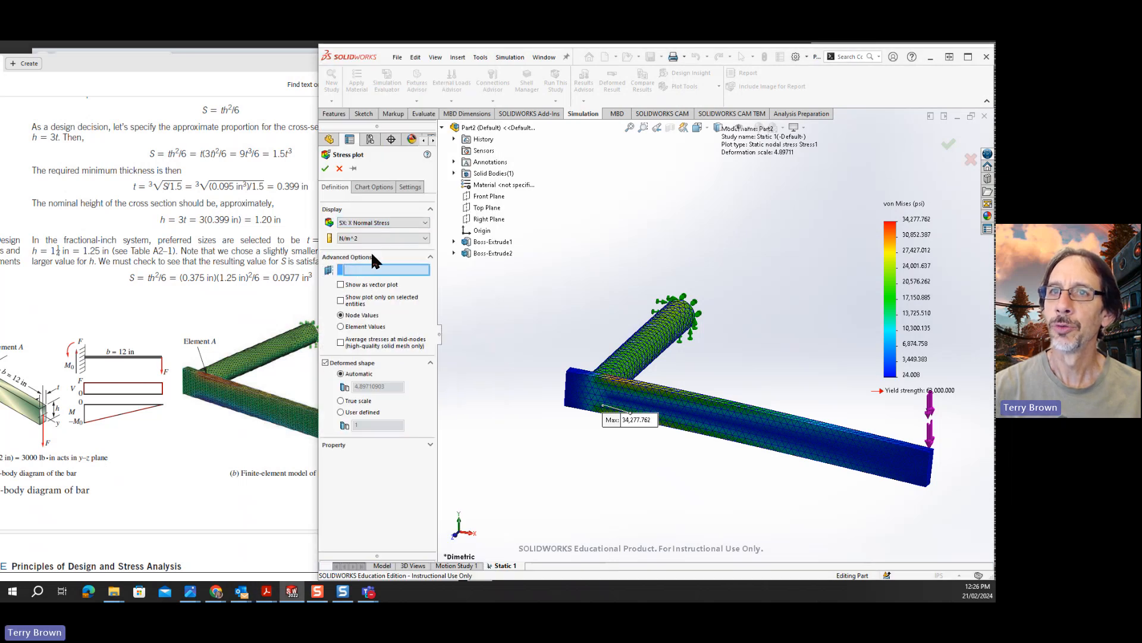
pyautogui.click(380, 238)
pyautogui.click(369, 248)
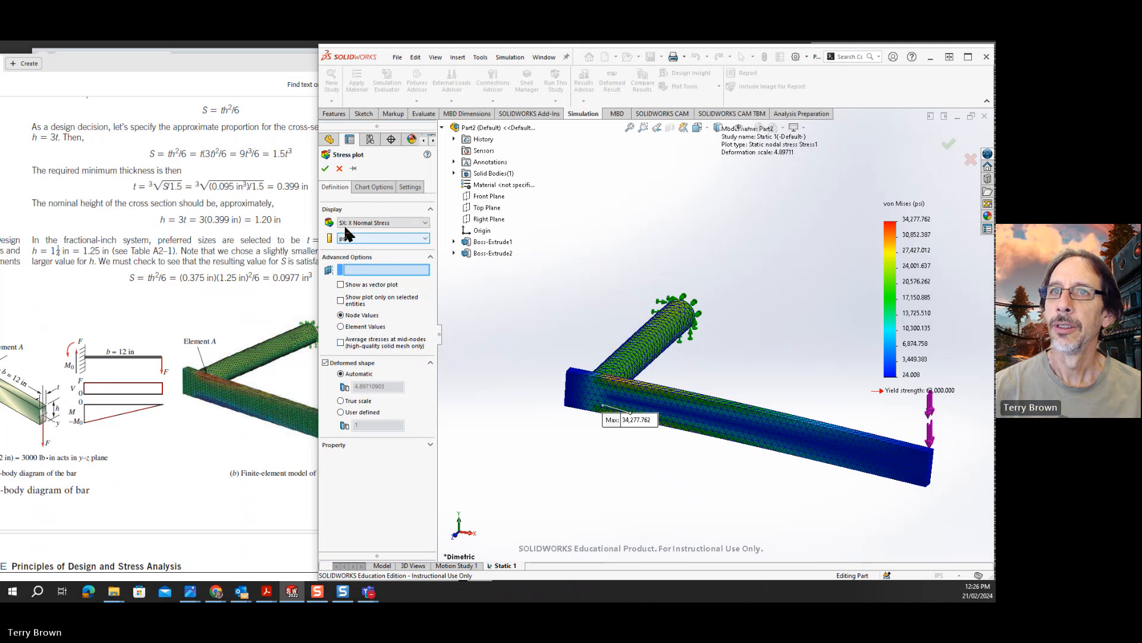
# - Show the maximum annotation on the new X normal stress plot, set its boundary option to Mesh, and accept the plot
pyautogui.click(374, 187)
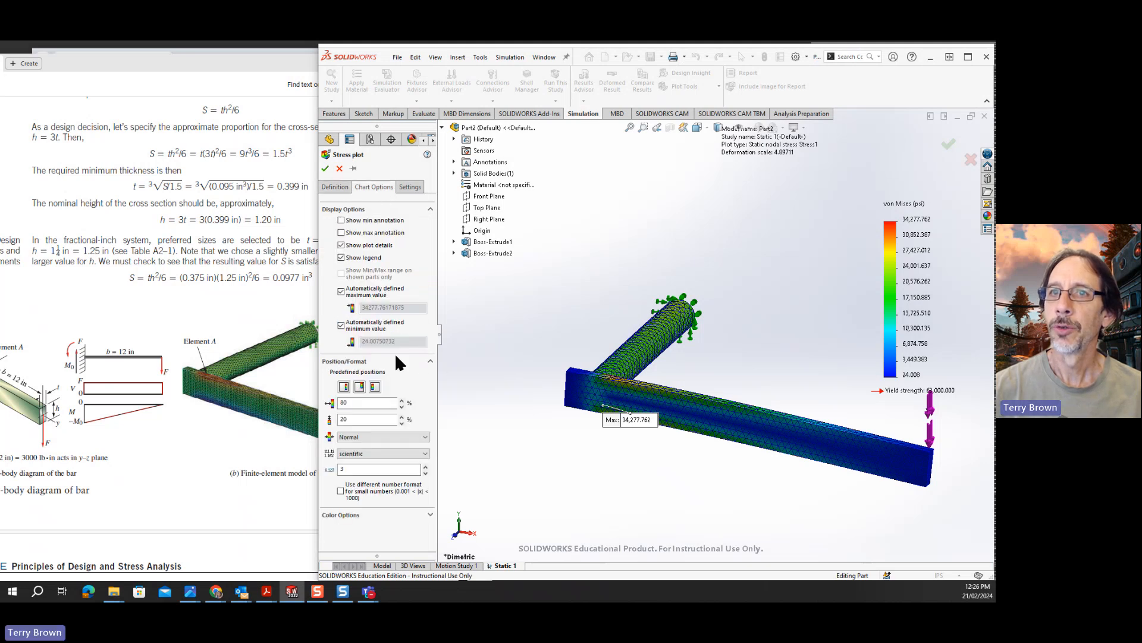
pyautogui.click(341, 232)
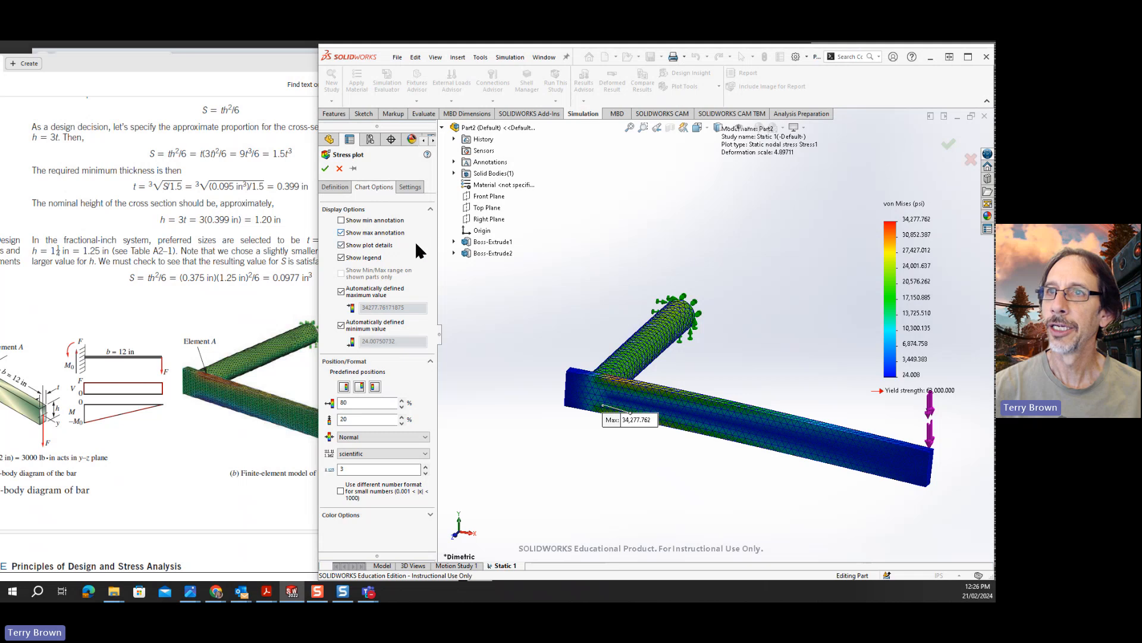
pyautogui.click(410, 187)
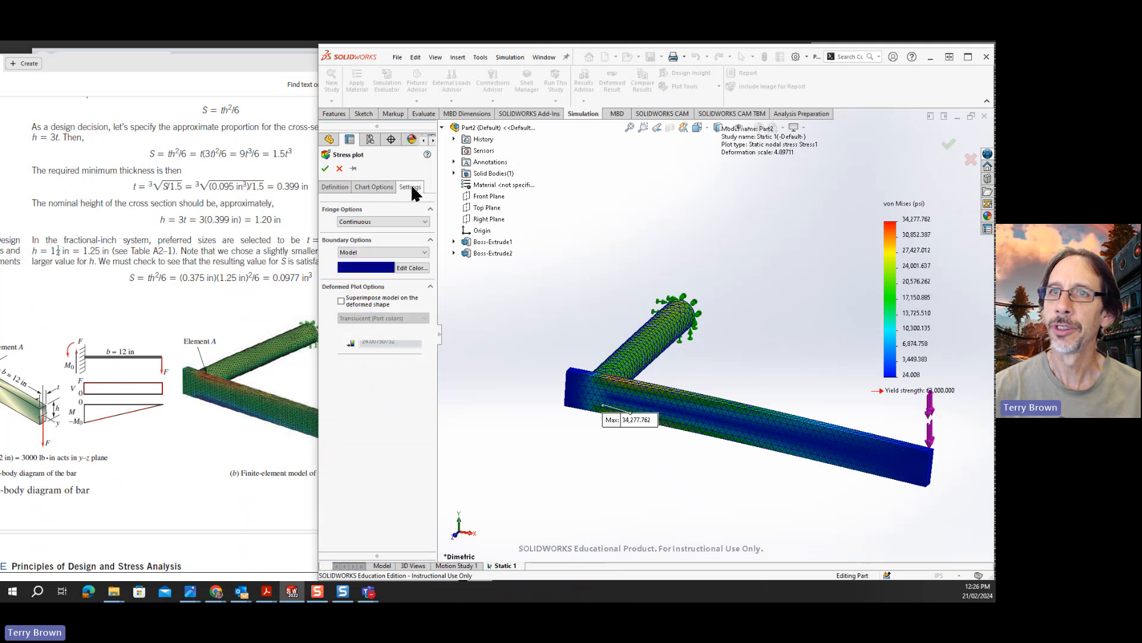
pyautogui.click(410, 253)
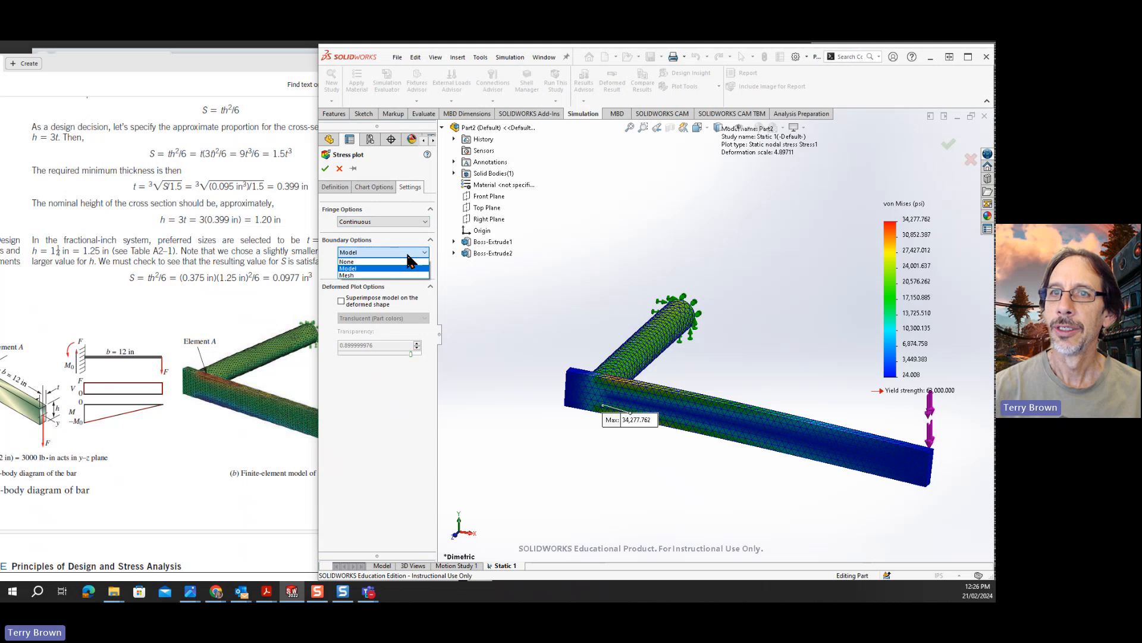
pyautogui.click(394, 275)
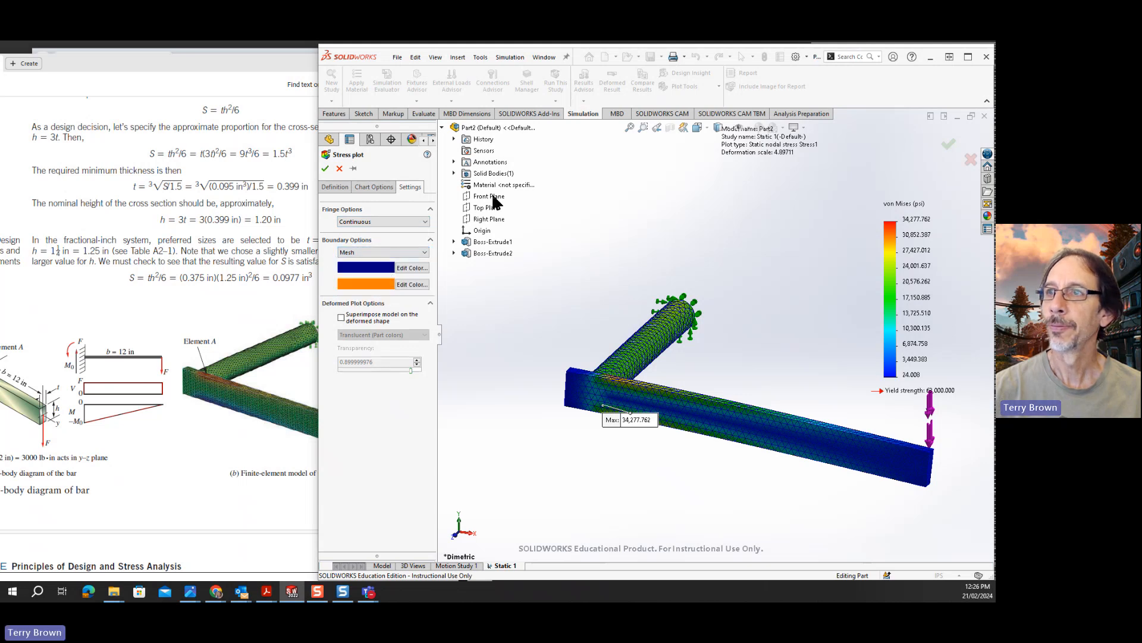
pyautogui.click(324, 168)
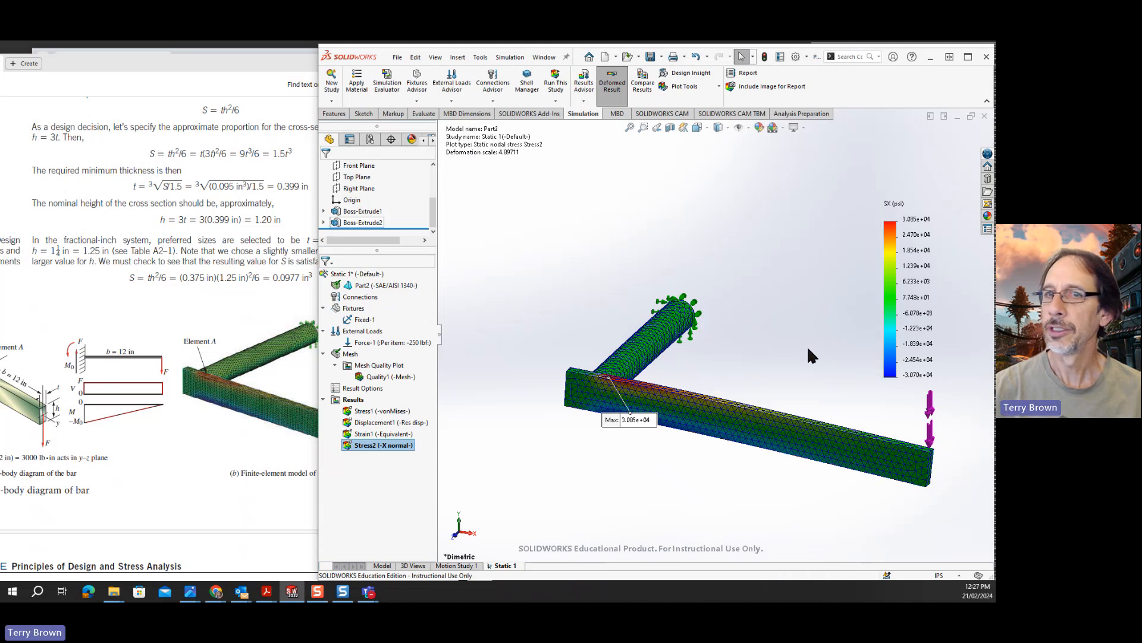
# - Change the X normal stress plot's legend number format to floating and accept the chart options
pyautogui.doubleClick(384, 448)
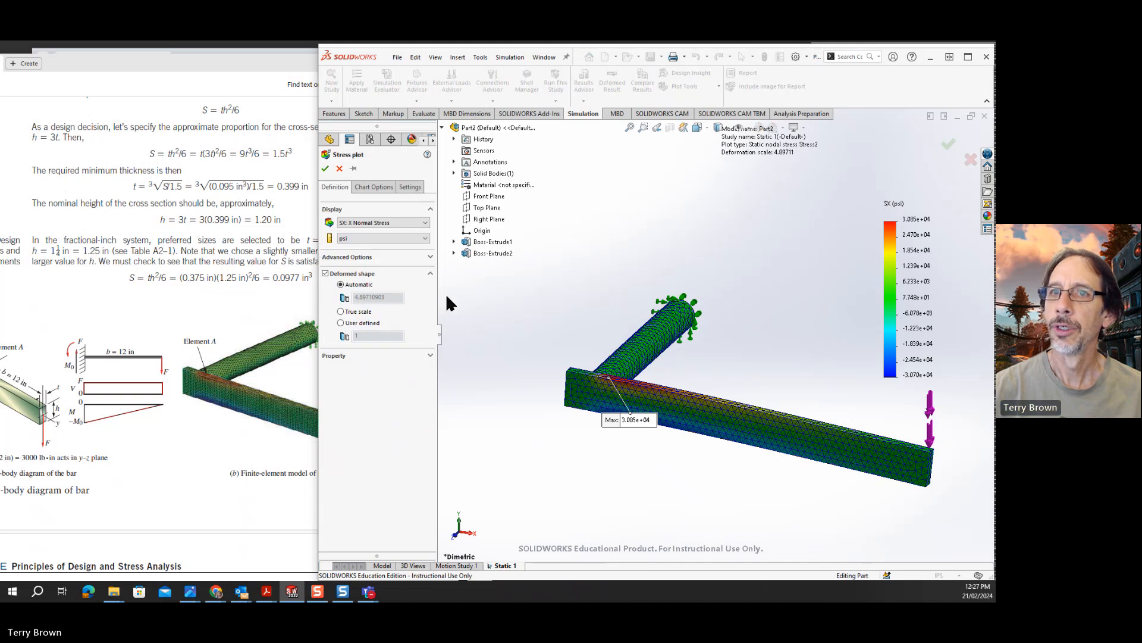
pyautogui.click(374, 187)
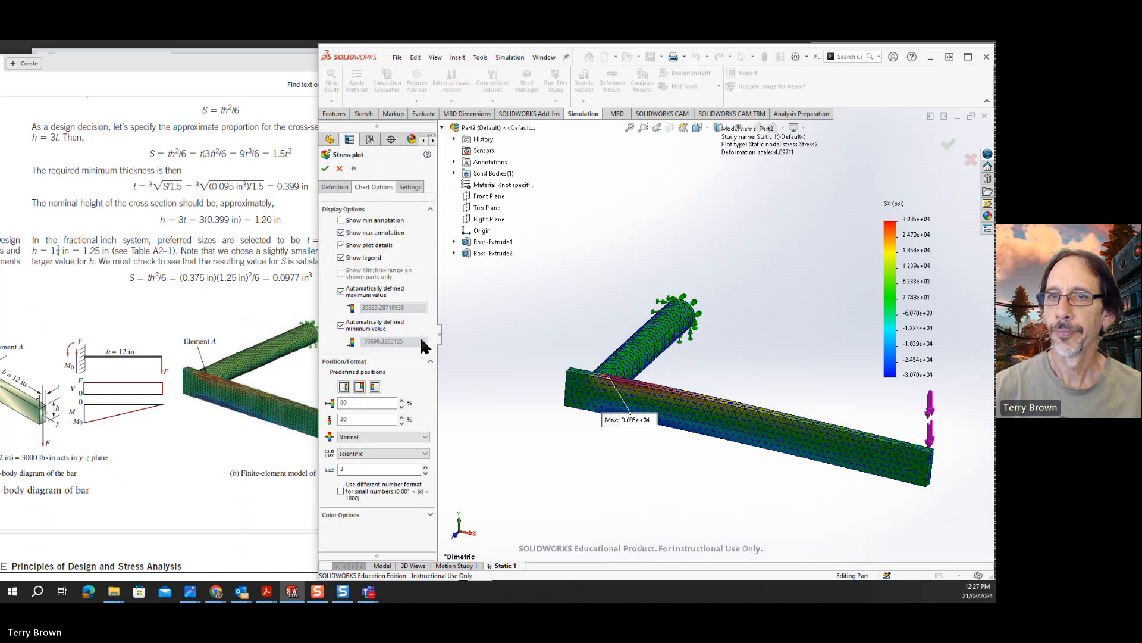
pyautogui.click(416, 458)
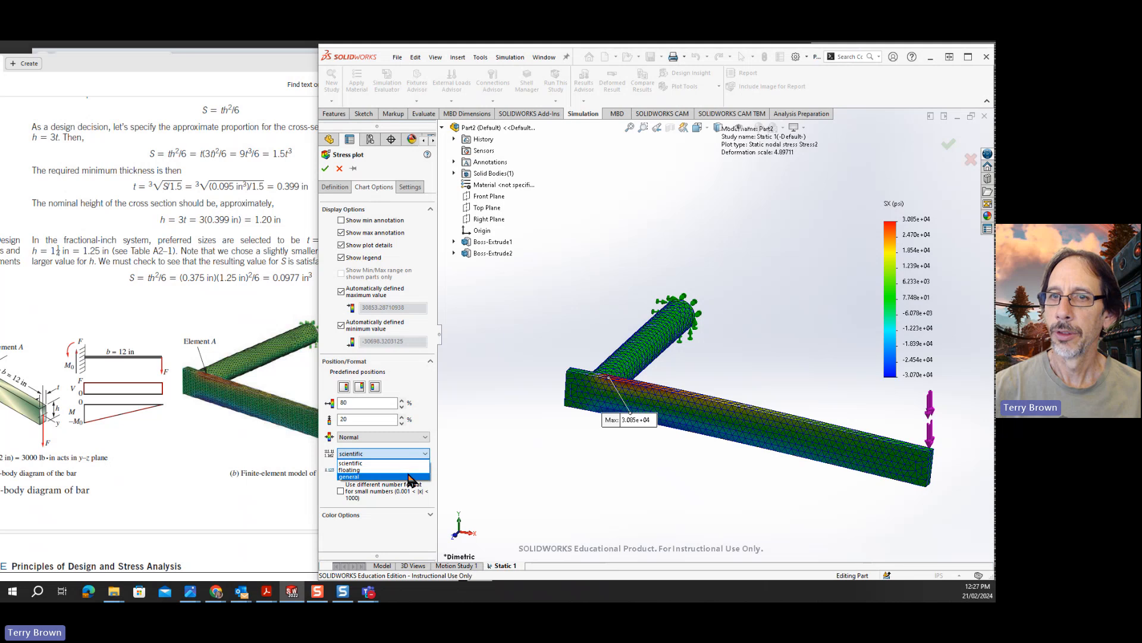
pyautogui.click(414, 473)
pyautogui.click(426, 454)
pyautogui.click(409, 467)
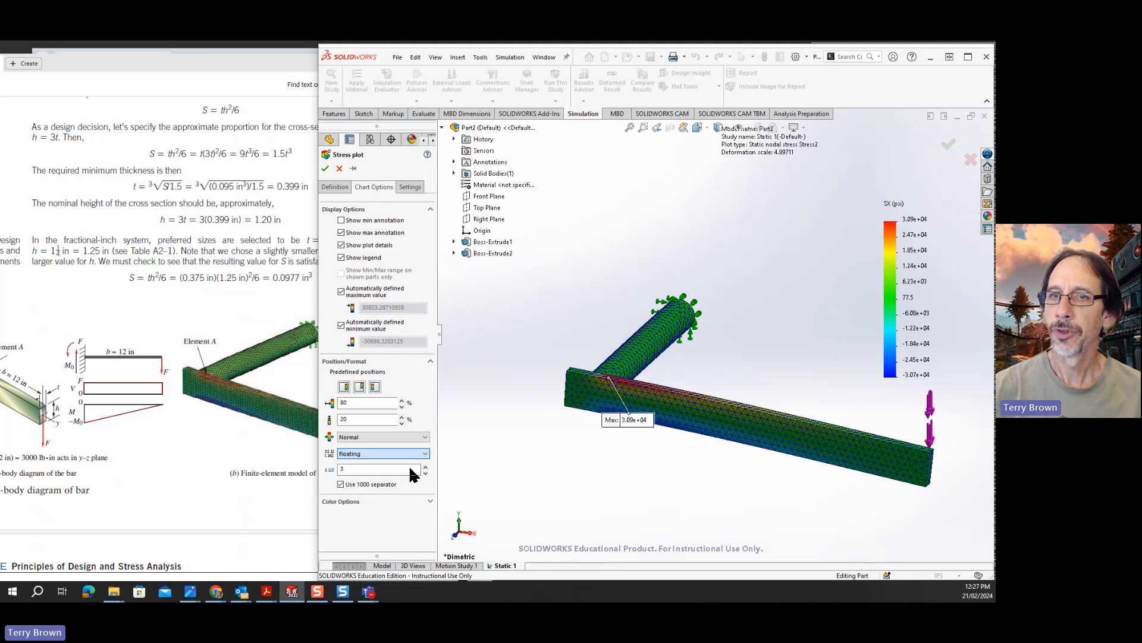
pyautogui.click(326, 169)
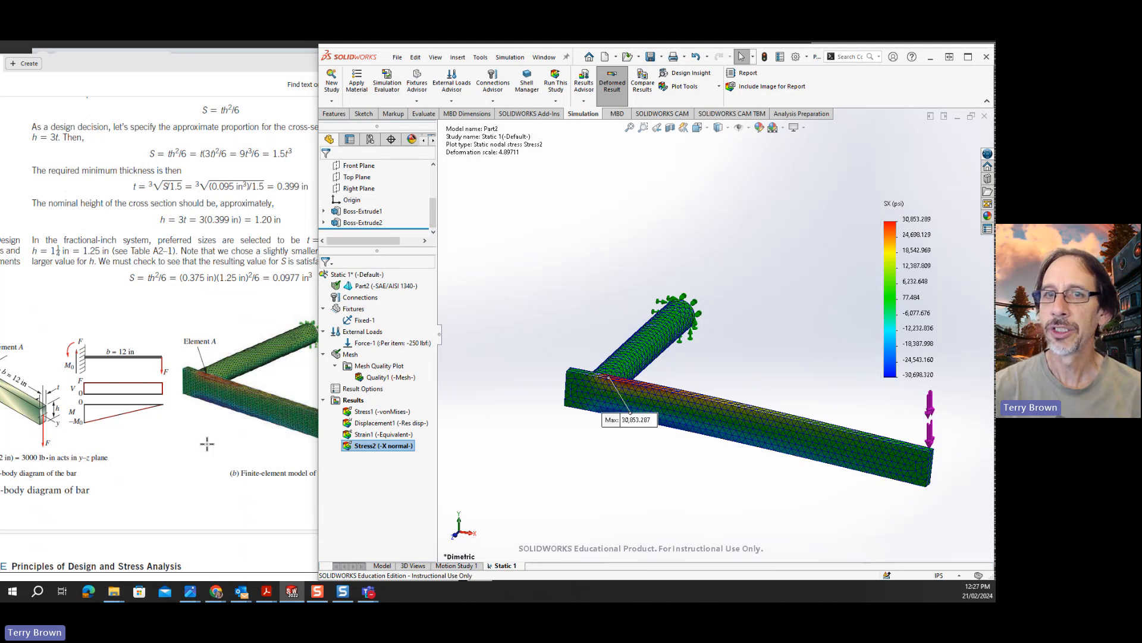
# - Compare the X normal stress plot with the SX legend and finite-element figure in the textbook
pyautogui.click(236, 434)
pyautogui.click(411, 389)
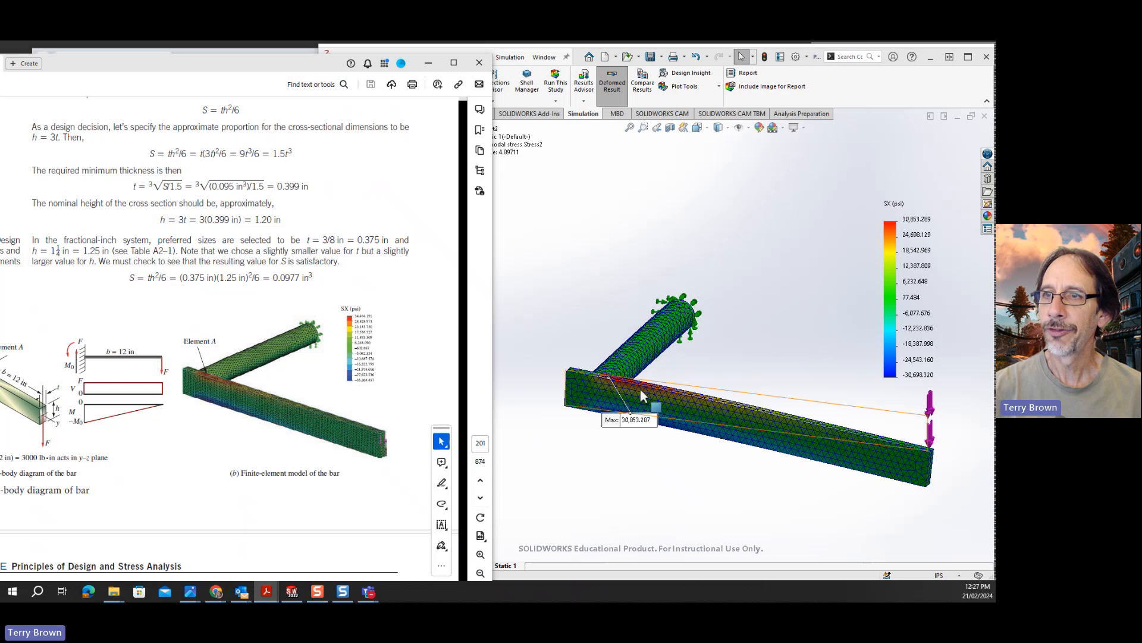
pyautogui.click(755, 241)
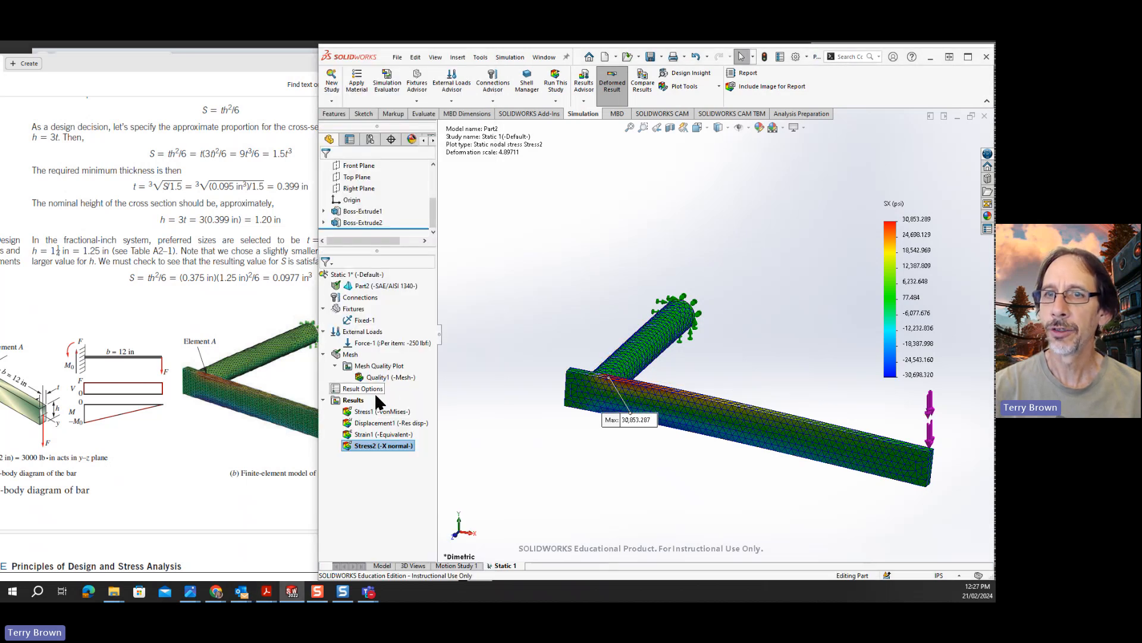
pyautogui.rightClick(370, 376)
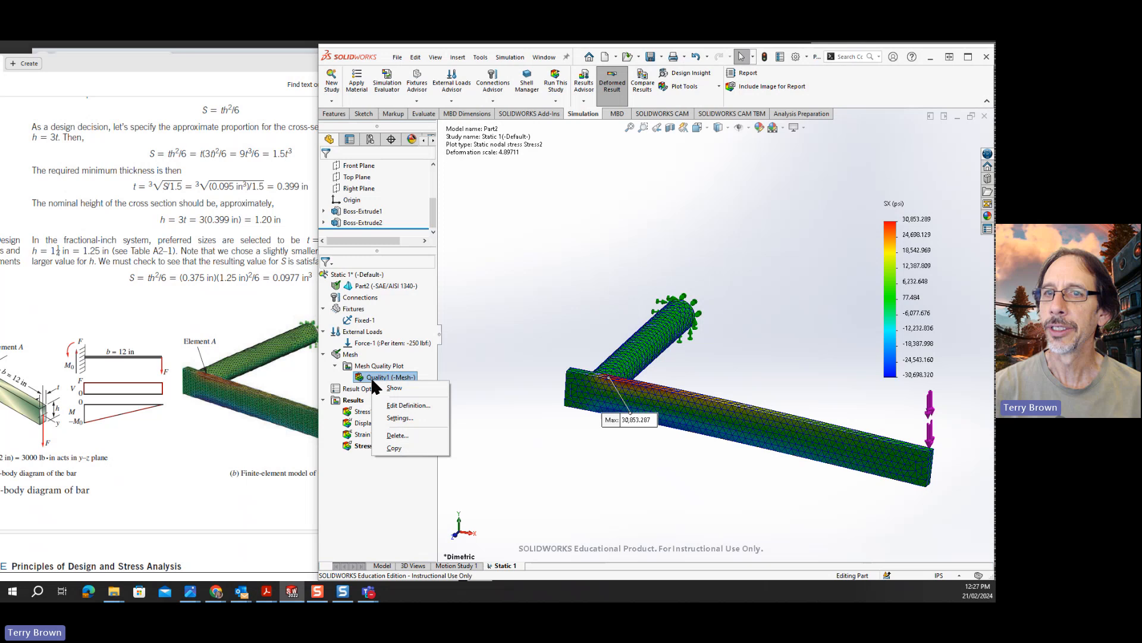
pyautogui.click(406, 408)
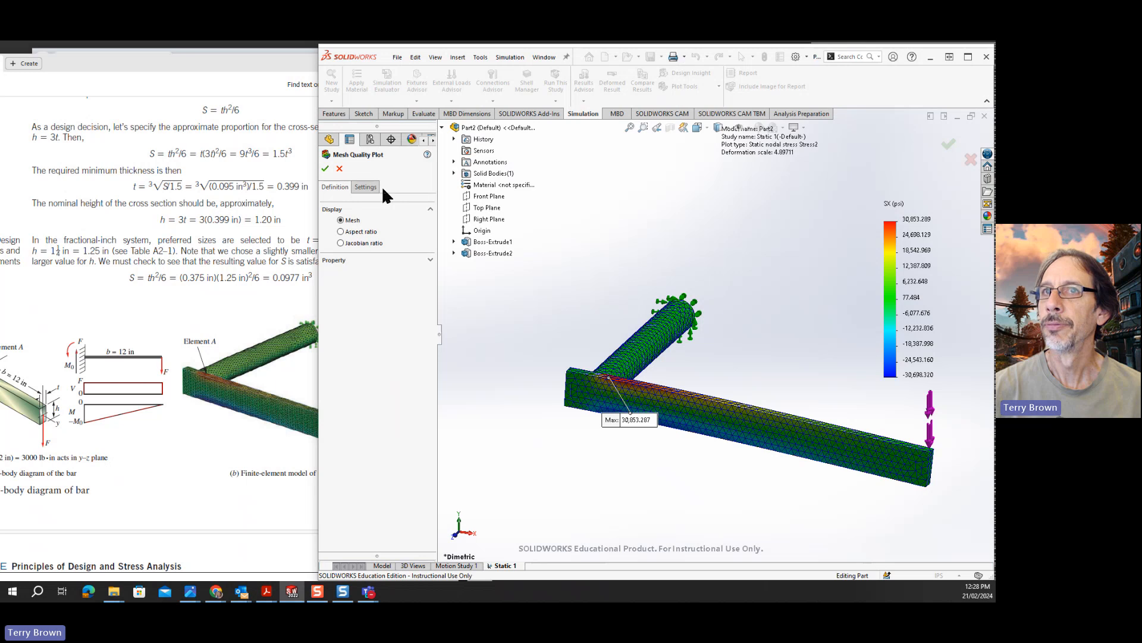
pyautogui.click(338, 169)
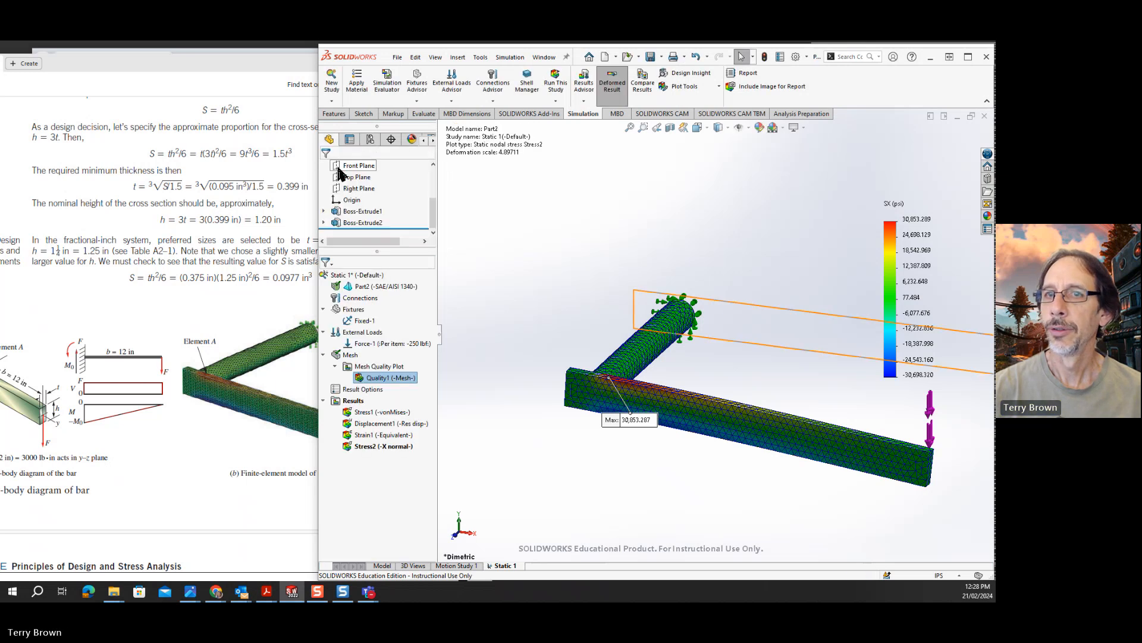
pyautogui.rightClick(376, 381)
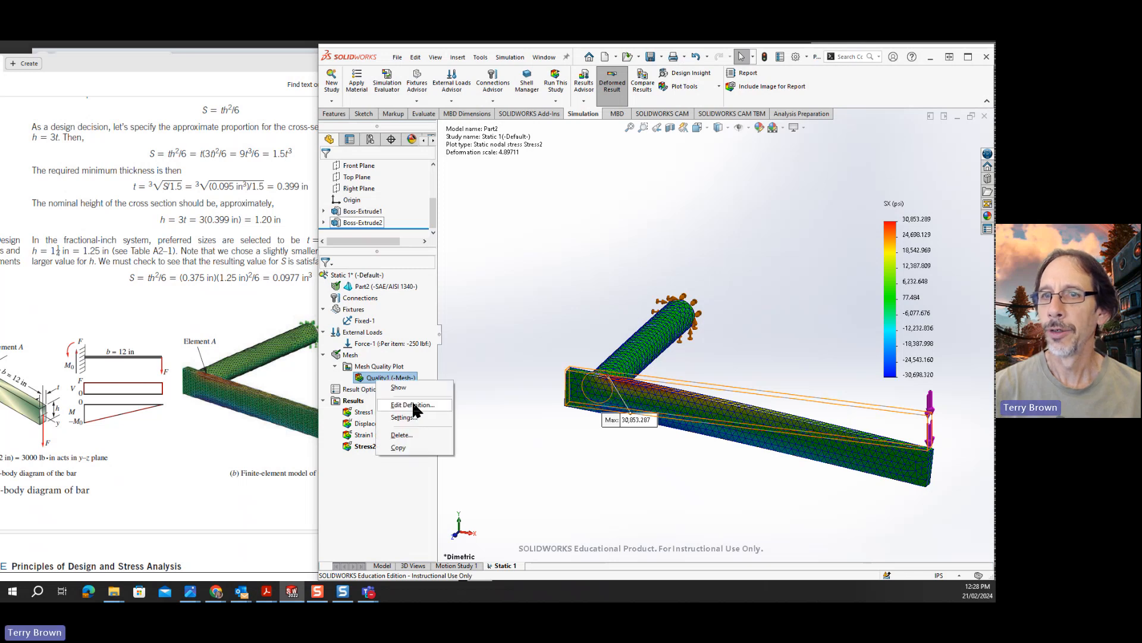
pyautogui.click(354, 356)
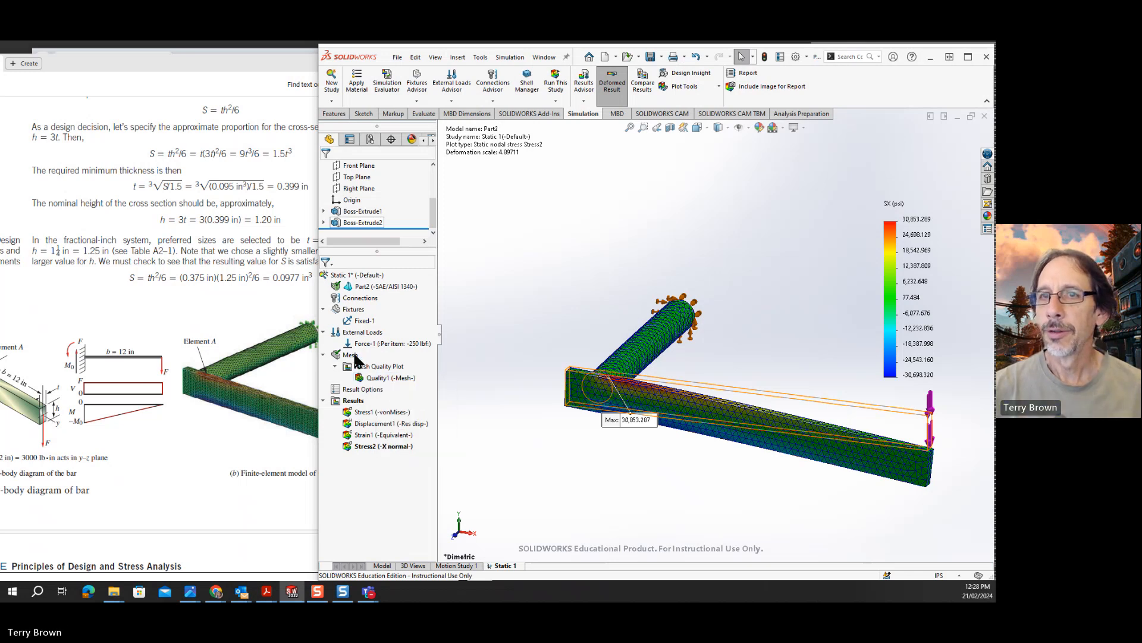
# - Remesh the bracket with the mesh density set to the finest setting, accepting deletion of the existing results
pyautogui.rightClick(355, 356)
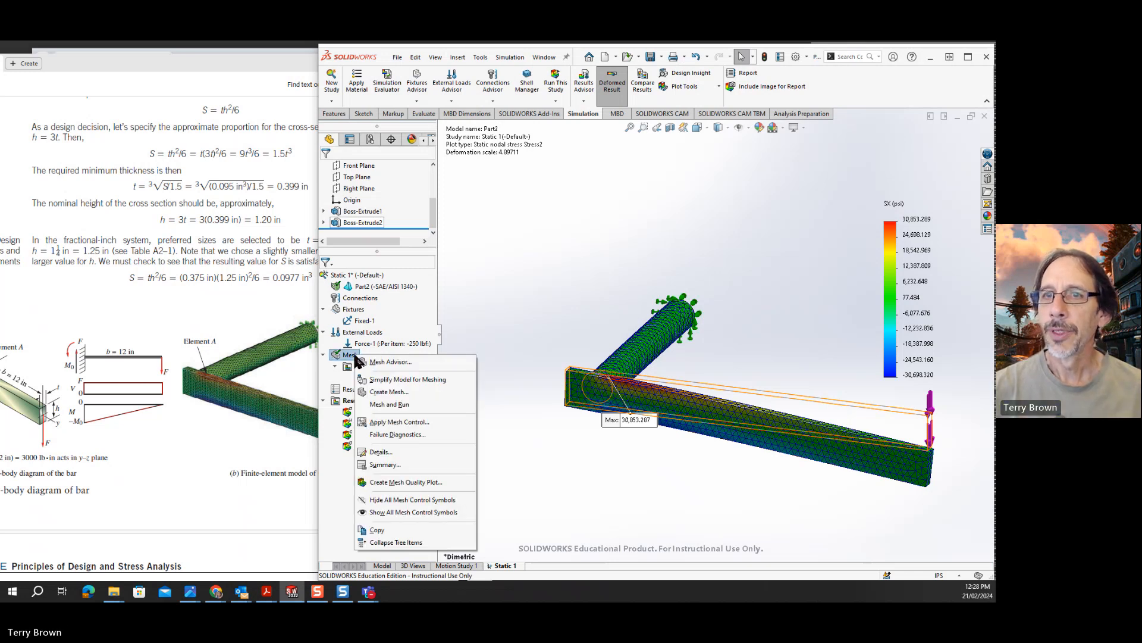
pyautogui.click(382, 391)
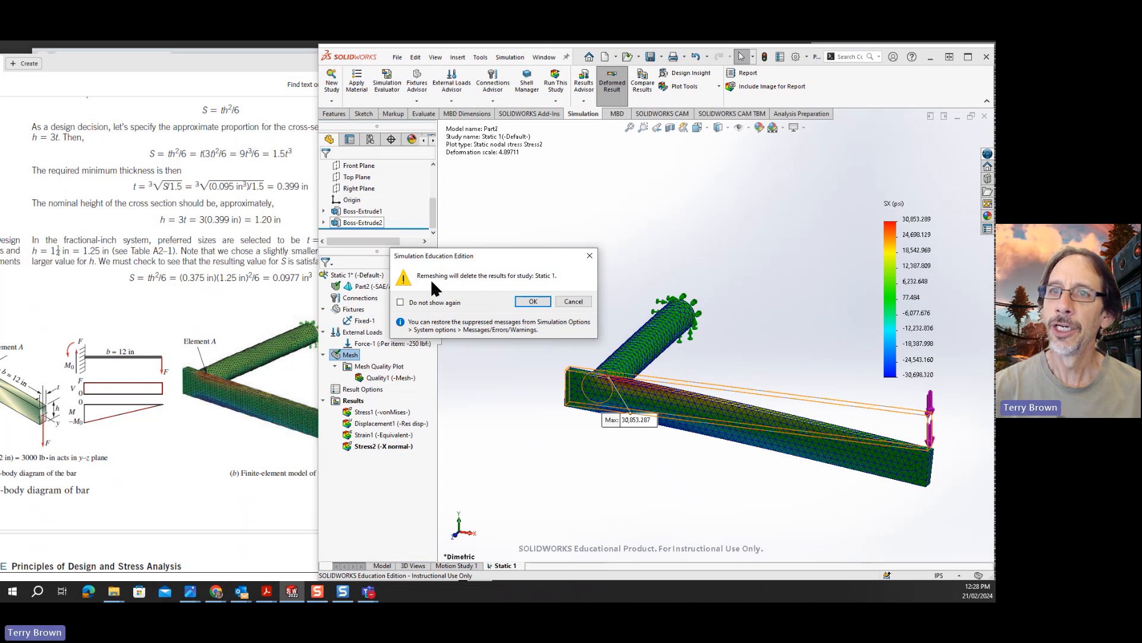
pyautogui.click(528, 301)
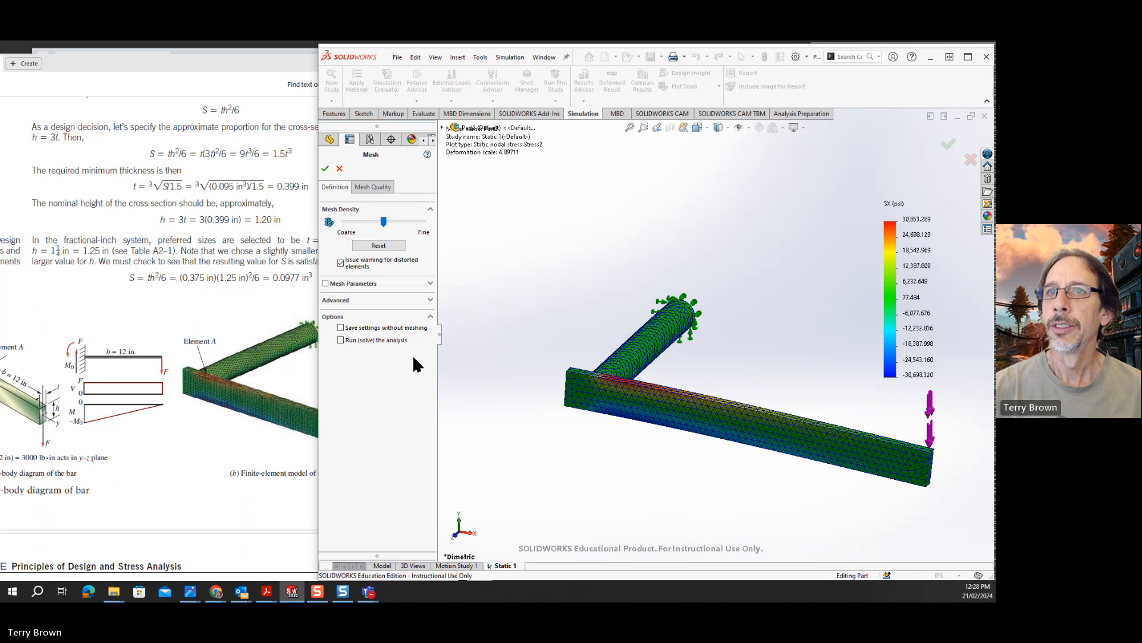
pyautogui.click(430, 284)
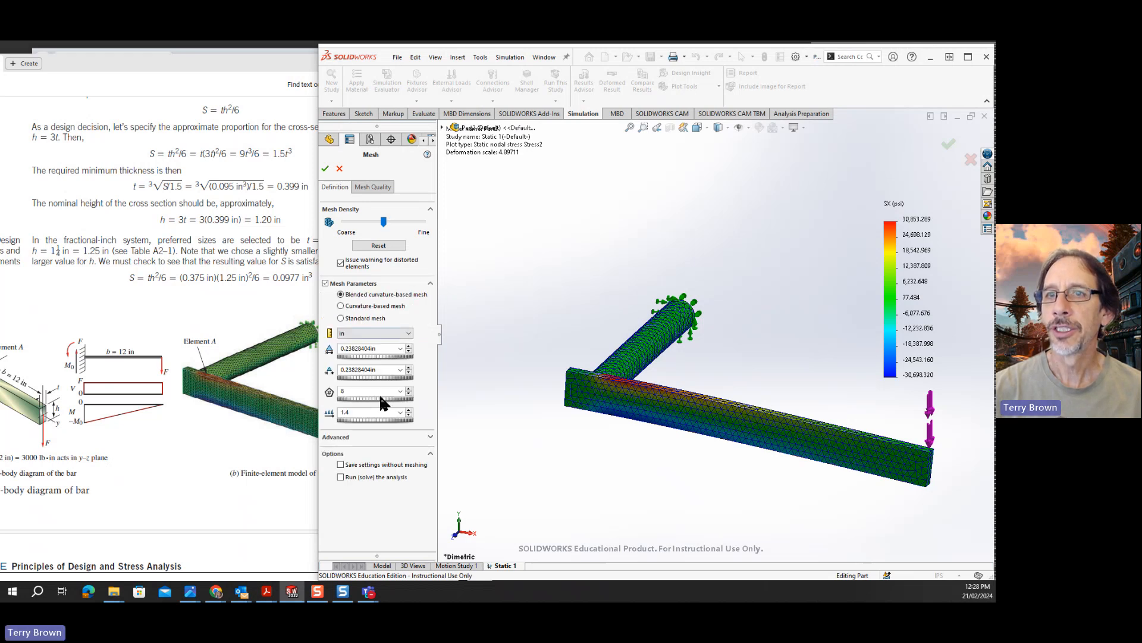
pyautogui.click(429, 283)
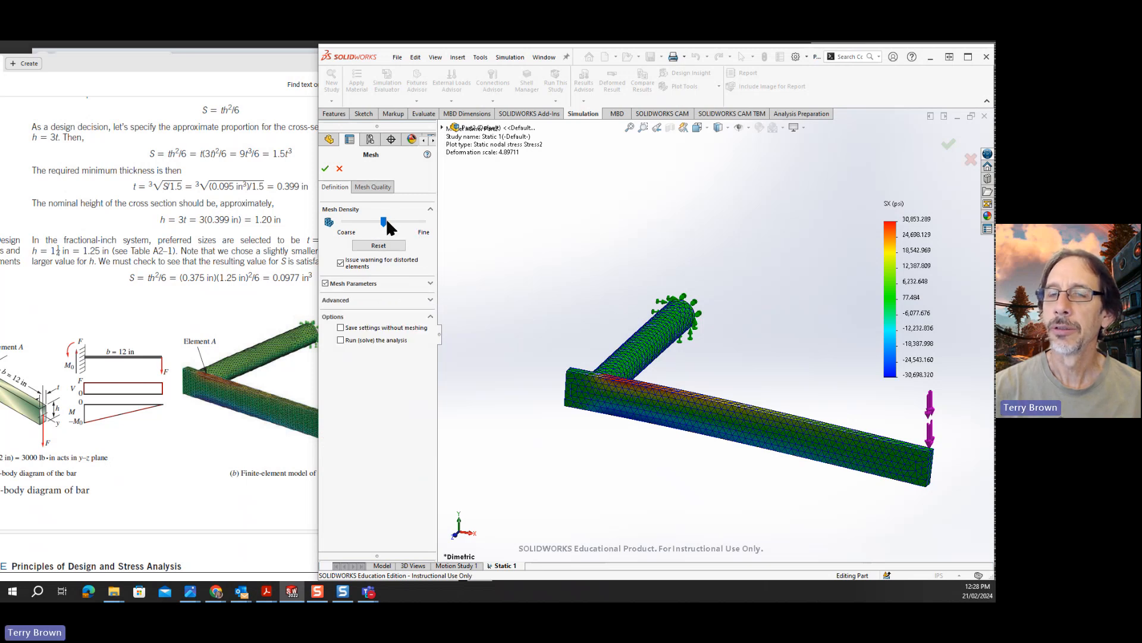
pyautogui.moveTo(387, 220); pyautogui.dragTo(395, 221)
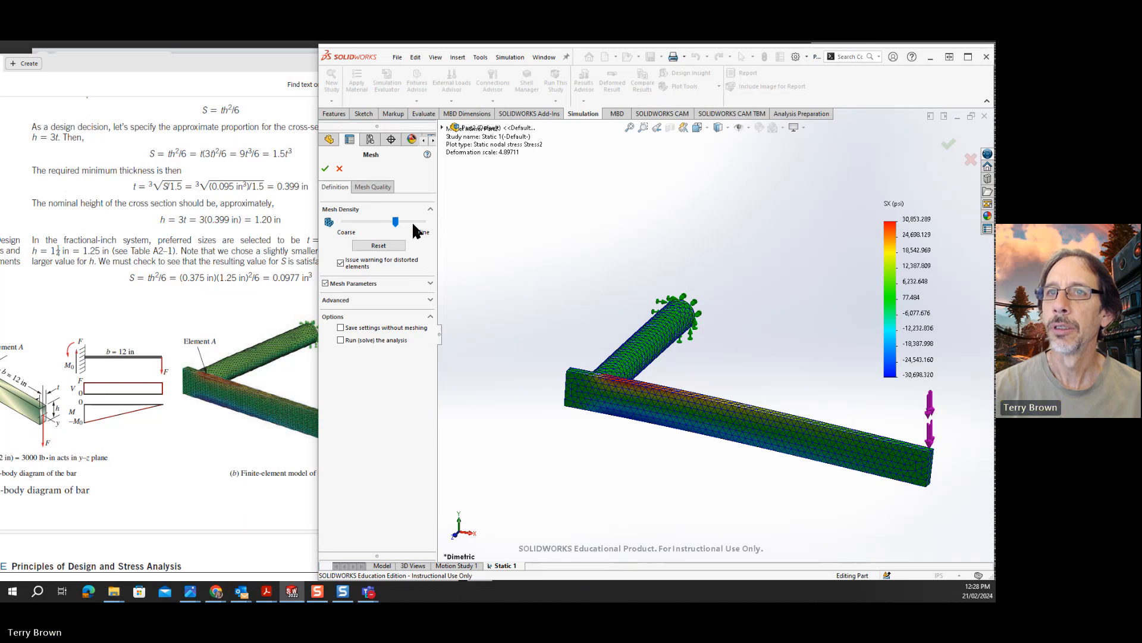
pyautogui.moveTo(393, 219); pyautogui.dragTo(428, 226)
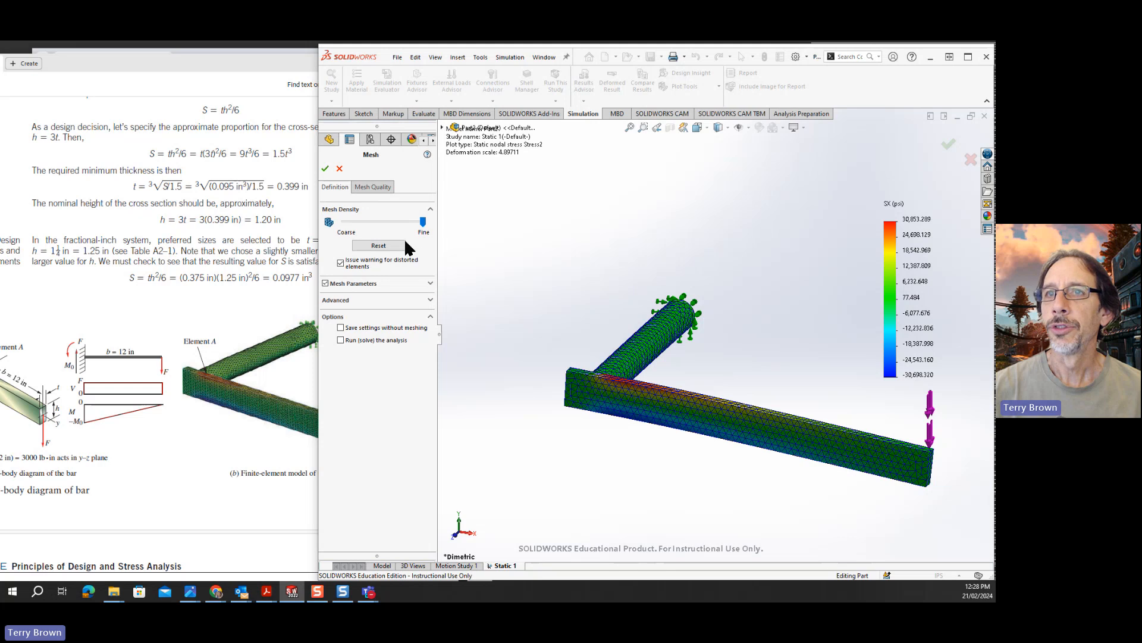
pyautogui.click(326, 169)
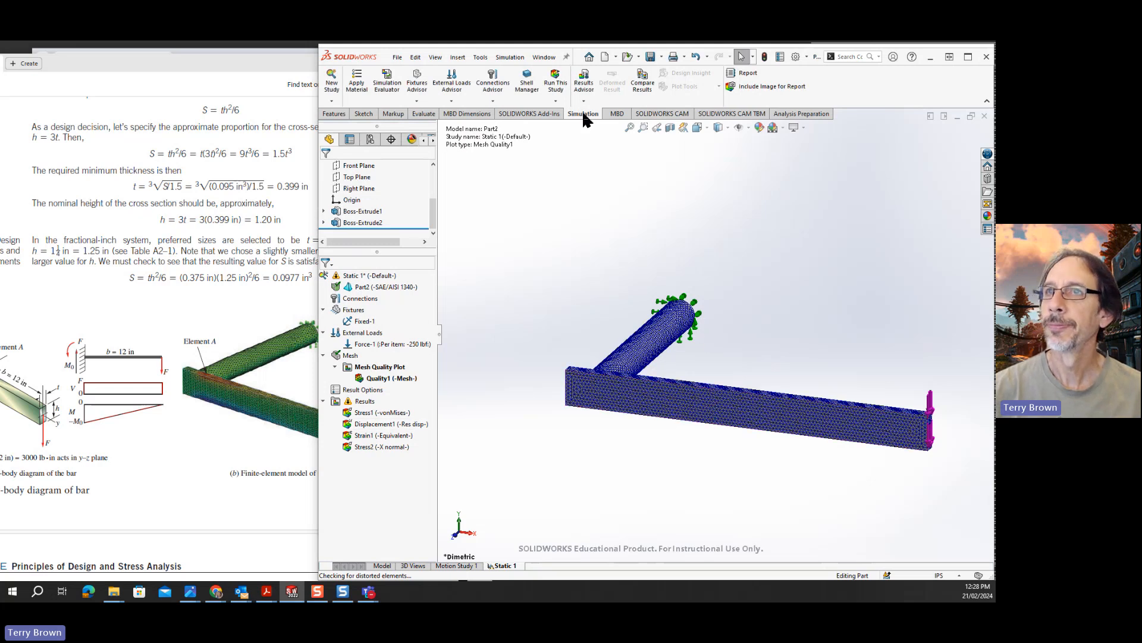
# - Run the static study on the fine mesh and move the von Mises maximum annotation clear of the bracket
pyautogui.click(557, 83)
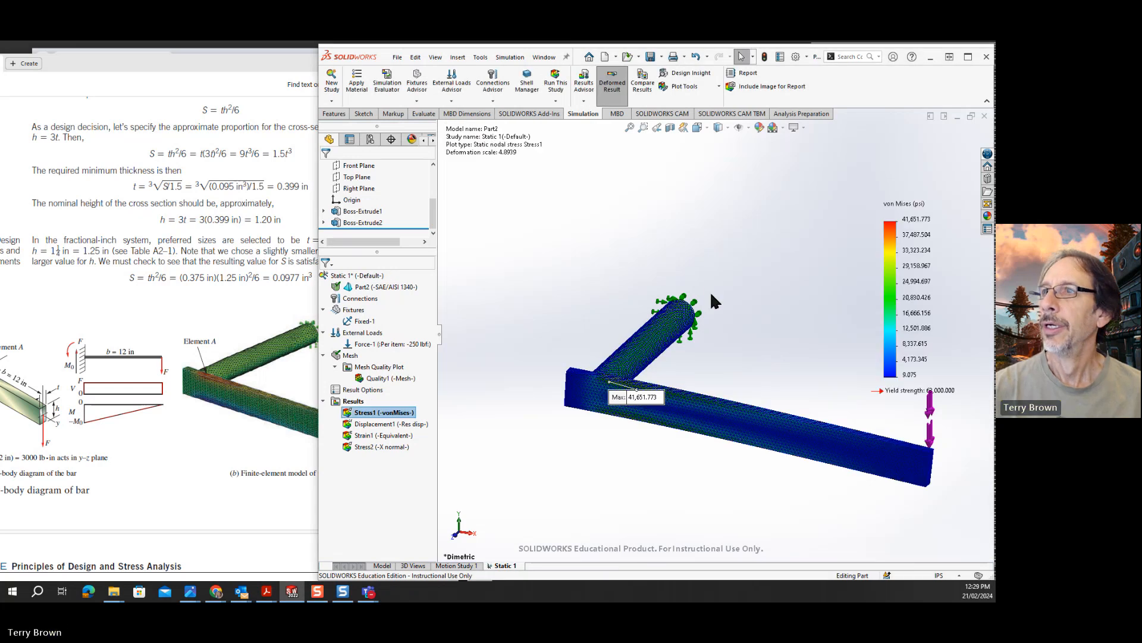
pyautogui.moveTo(671, 396)
pyautogui.mouseDown()
pyautogui.moveTo(517, 416)
pyautogui.moveTo(476, 353)
pyautogui.moveTo(511, 326)
pyautogui.moveTo(487, 357)
pyautogui.mouseUp()
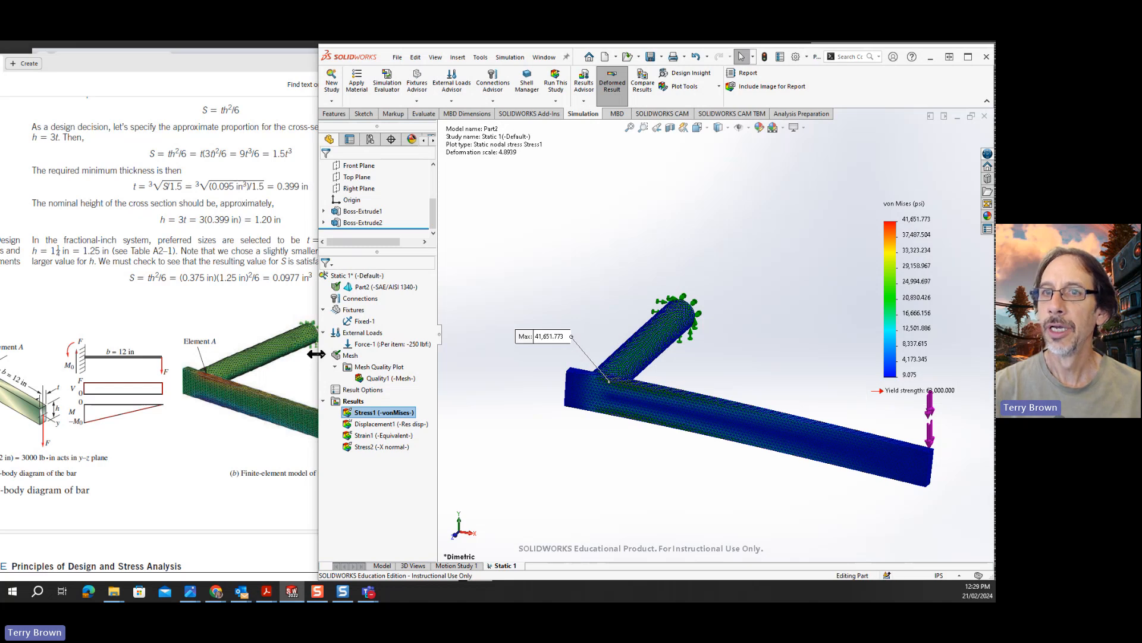
# - Remesh the bracket with a coarser density, giving a maximum element size of about 0.393 in
pyautogui.rightClick(350, 355)
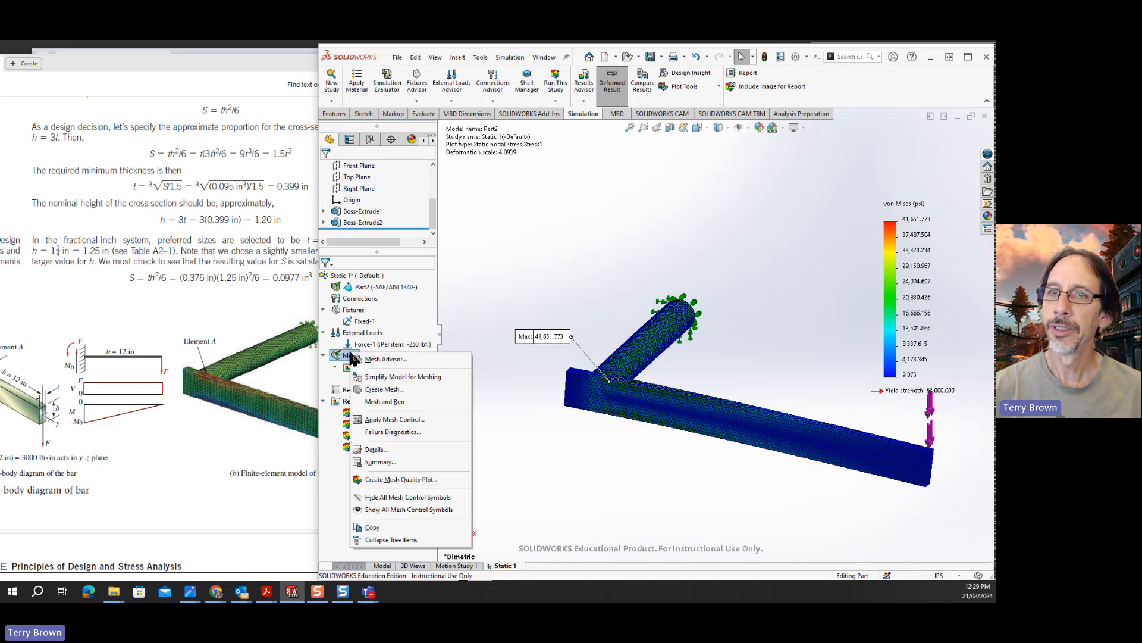
pyautogui.click(381, 388)
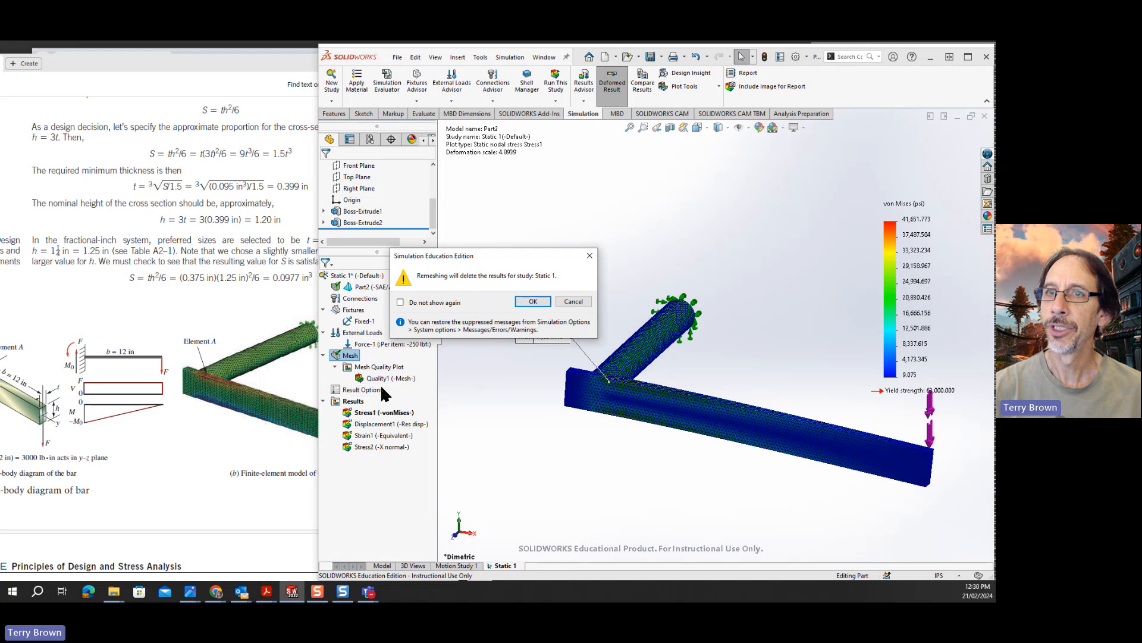
pyautogui.click(532, 302)
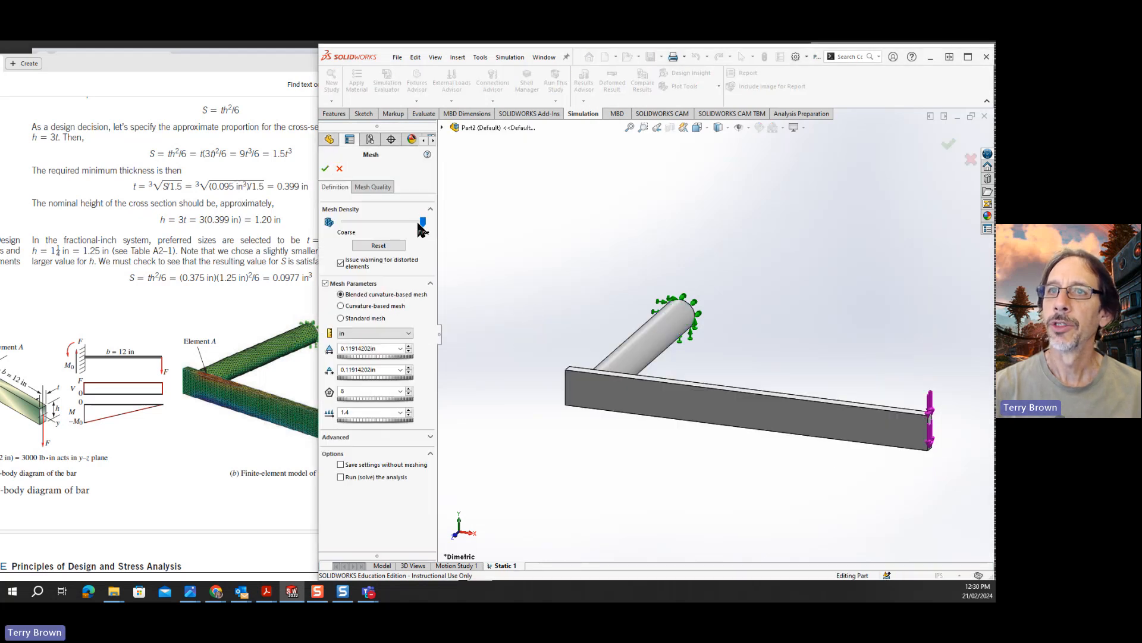
pyautogui.moveTo(423, 221); pyautogui.dragTo(359, 223)
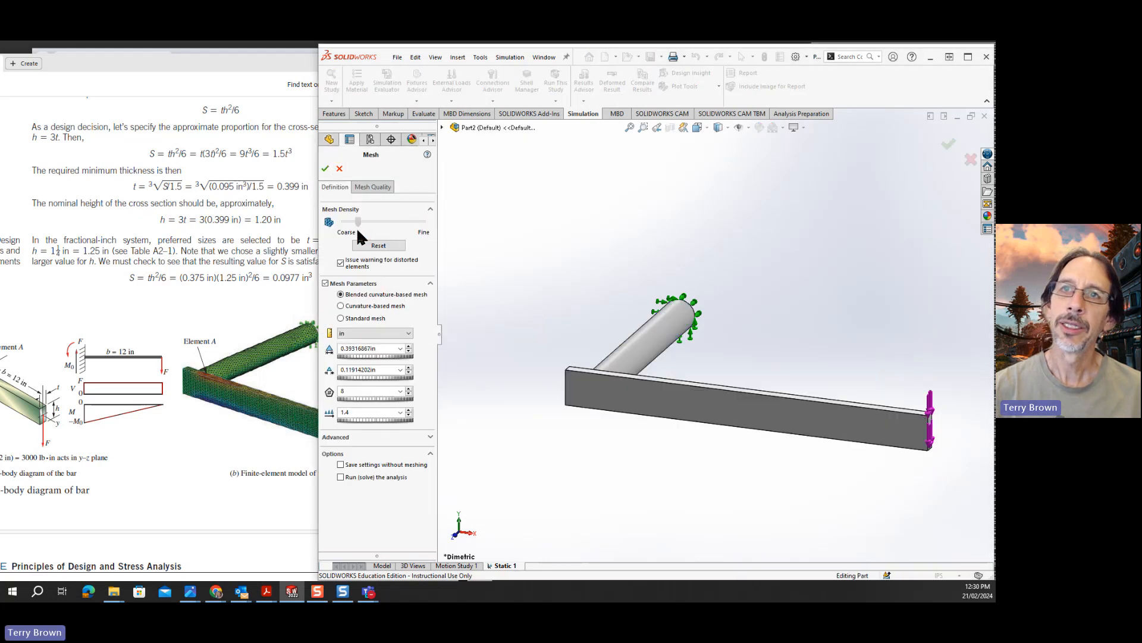
pyautogui.click(325, 169)
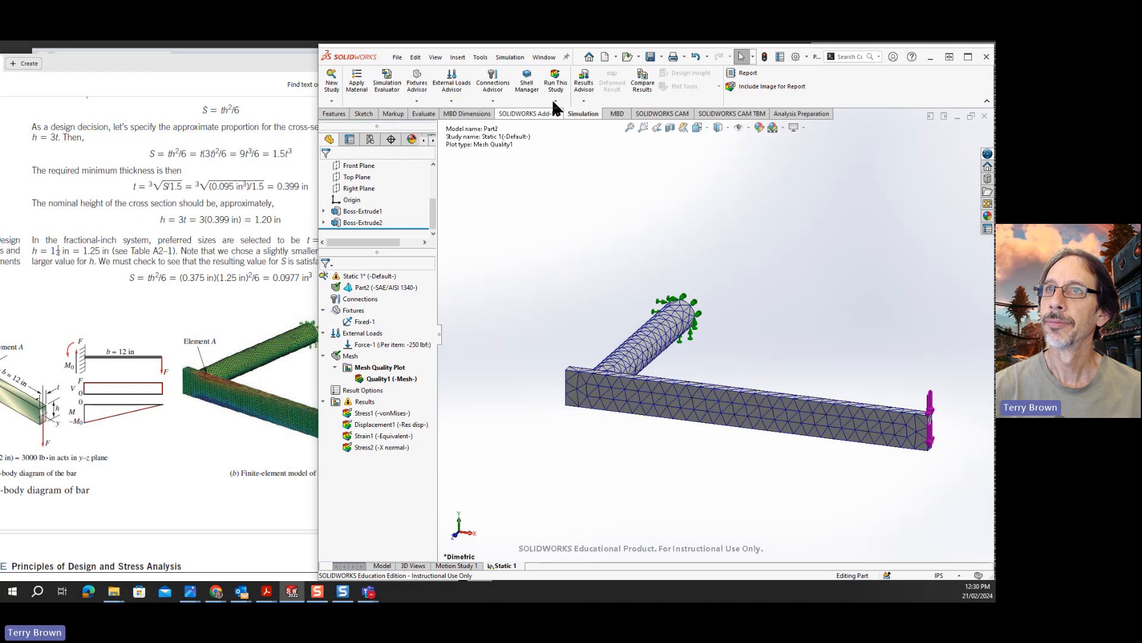
# - Run the static study on the coarse mesh and move the von Mises maximum annotation off the bar
pyautogui.click(561, 87)
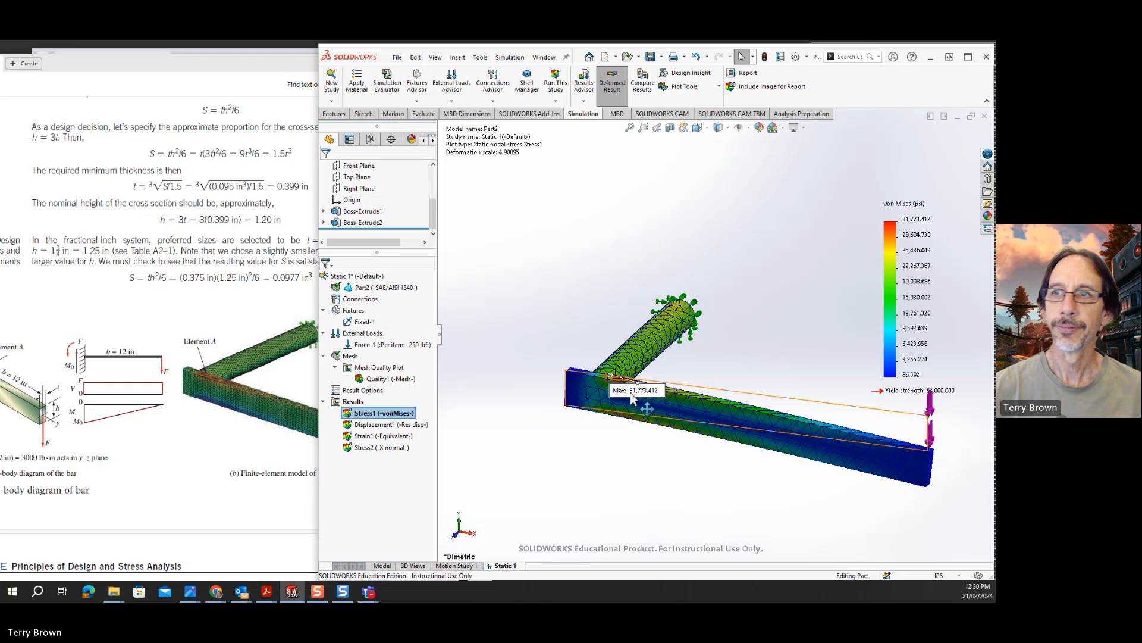
pyautogui.moveTo(632, 396); pyautogui.dragTo(550, 350)
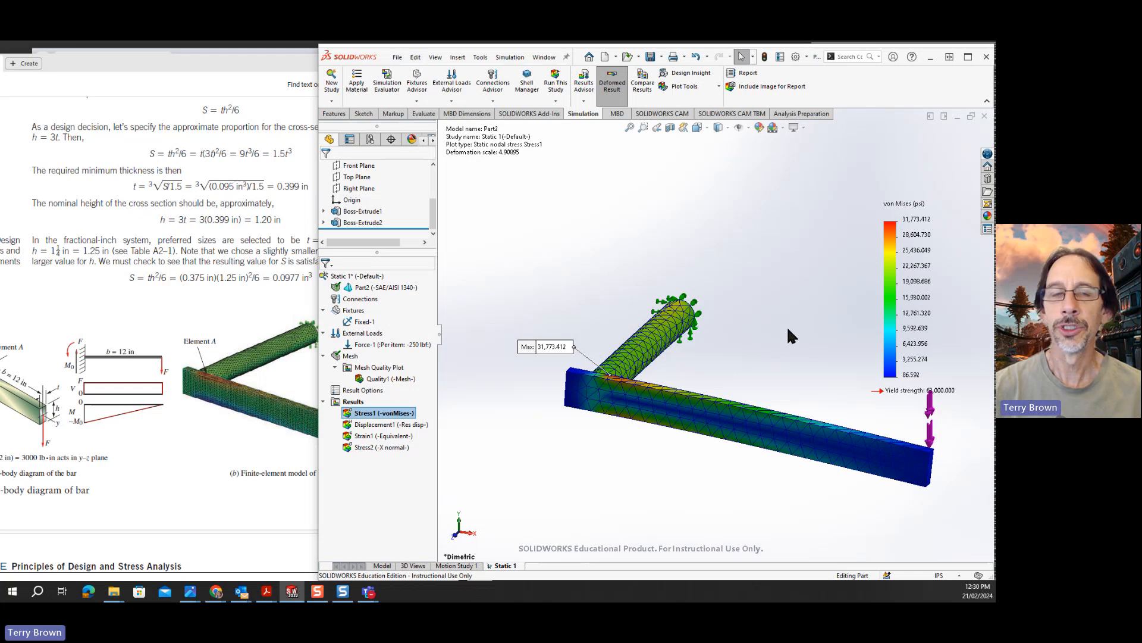
# - Examine the von Mises stress where the rod meets the bar and compare it with the textbook's design stress calculation
pyautogui.scroll(1, 801, 339)
pyautogui.scroll(-1, 800, 340)
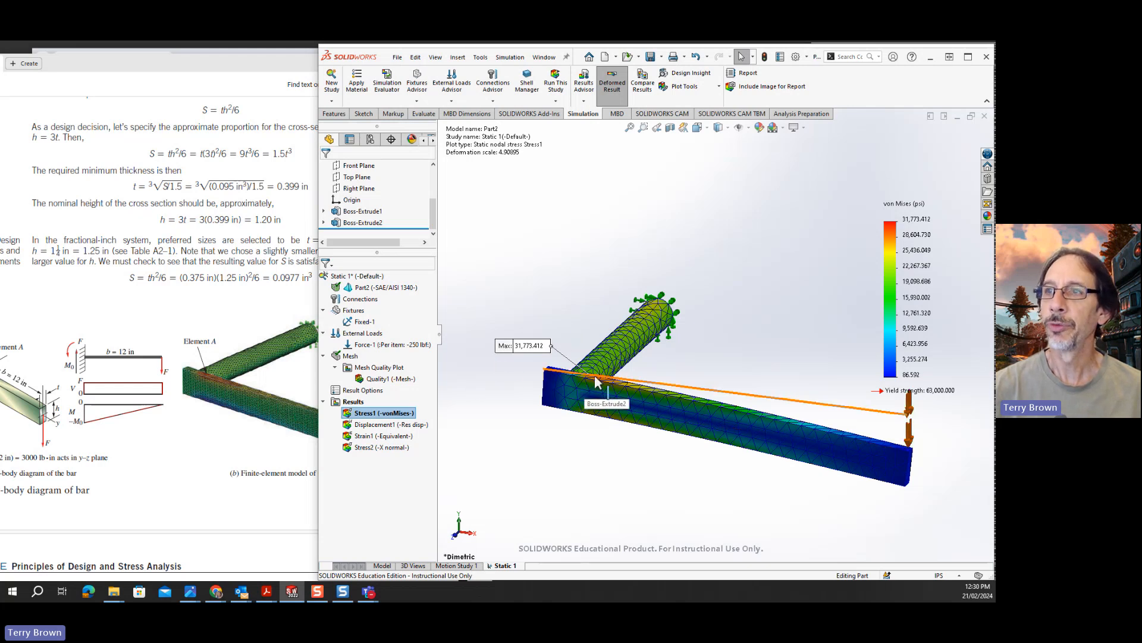
pyautogui.click(247, 298)
pyautogui.scroll(6, 330, 190)
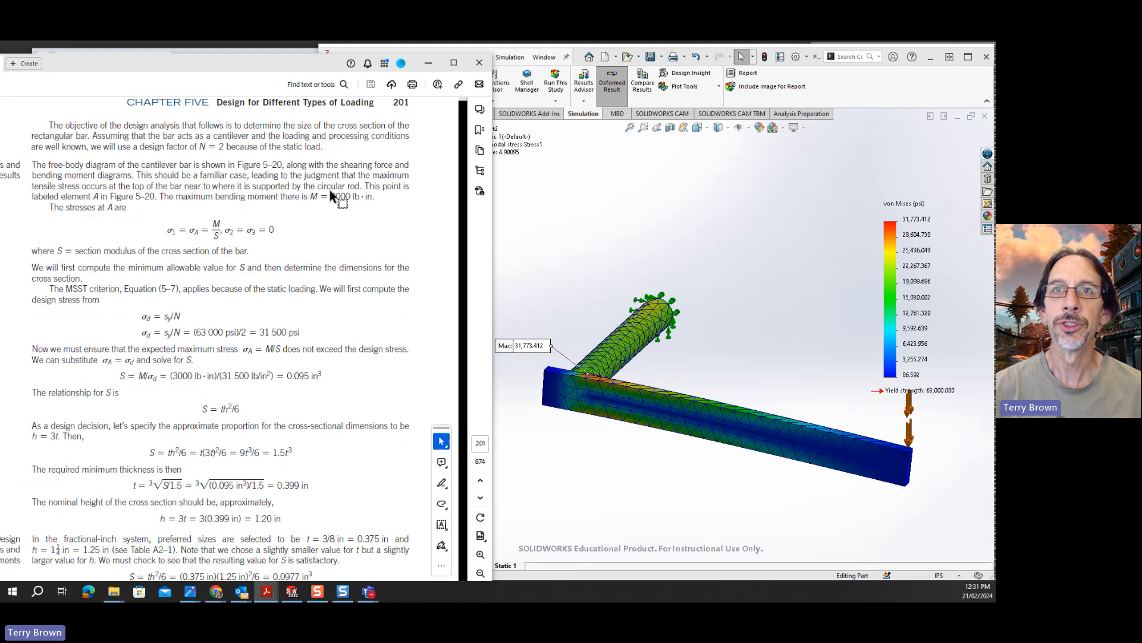